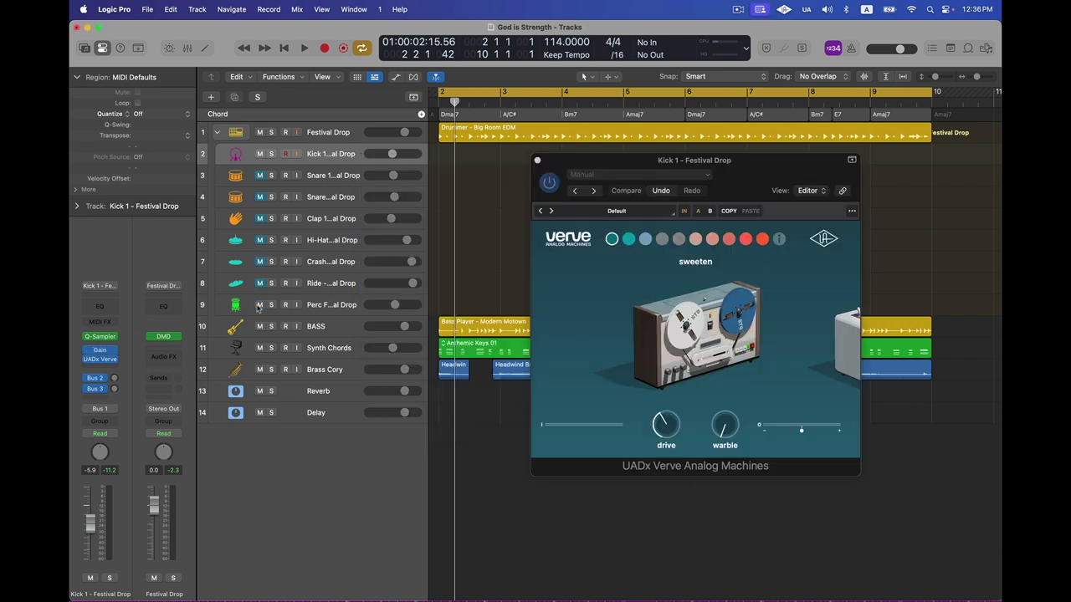
Mute the bass, synth chords and brass tracks, and reposition the Verve plug-in window clear of the track headers
{"action": "left_click_drag", "start_coordinate": [259, 333], "coordinate": [260, 381]}
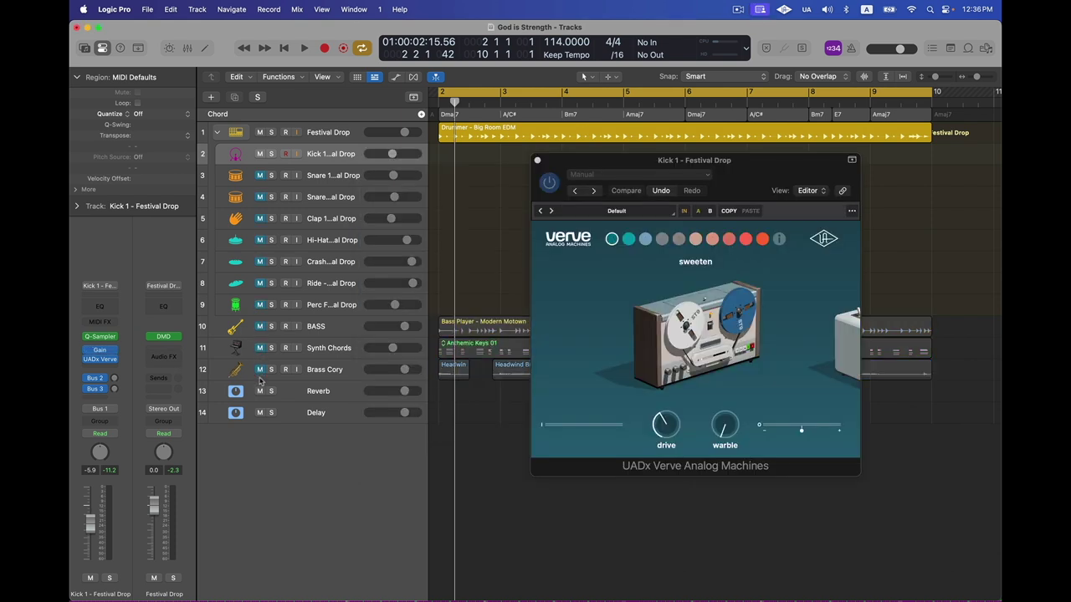
{"action": "left_click_drag", "start_coordinate": [599, 159], "coordinate": [602, 204]}
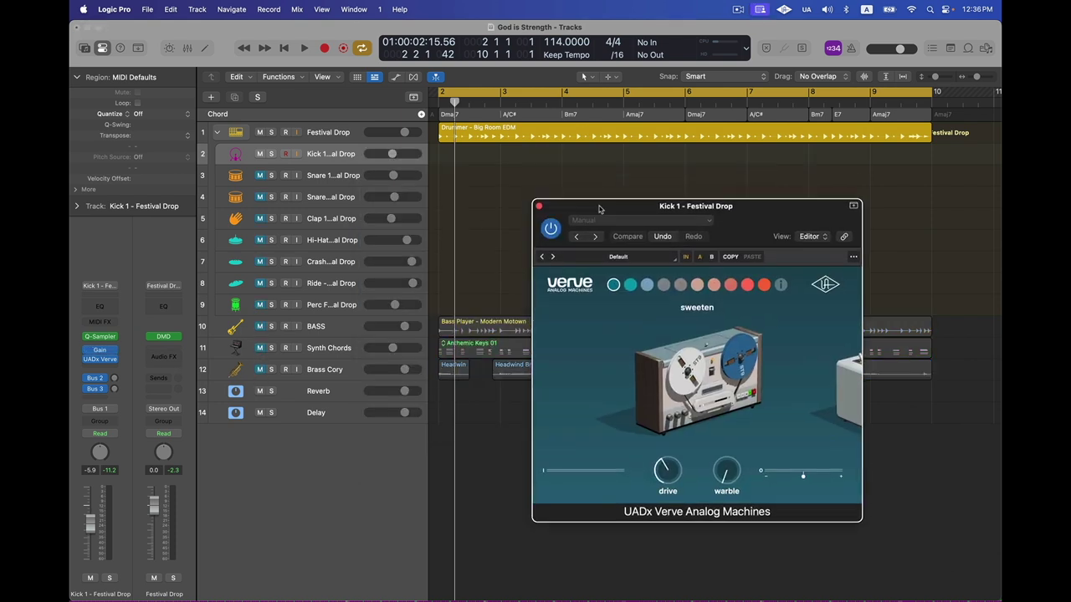
Play the kick alone and compare its sound with the Verve plug-in bypassed and enabled
{"action": "key", "text": "space"}
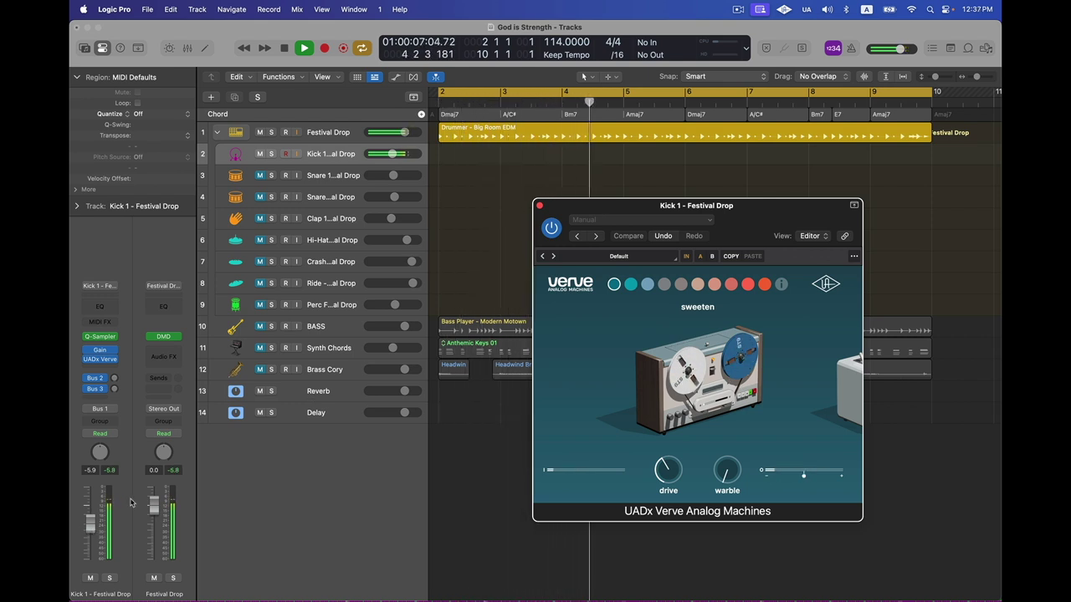
{"action": "left_click", "coordinate": [553, 230]}
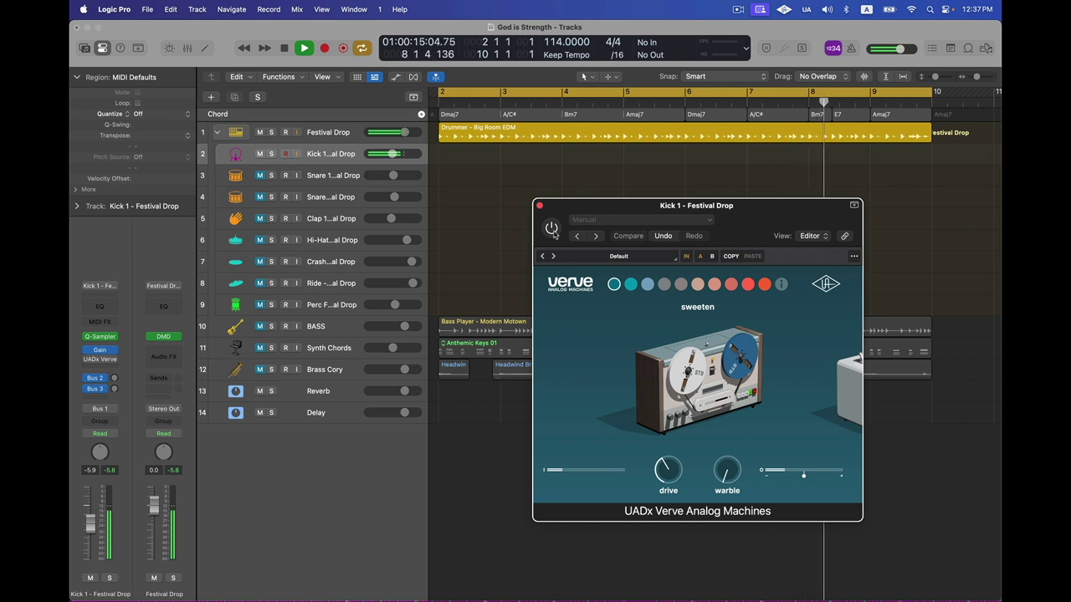
{"action": "left_click", "coordinate": [552, 229]}
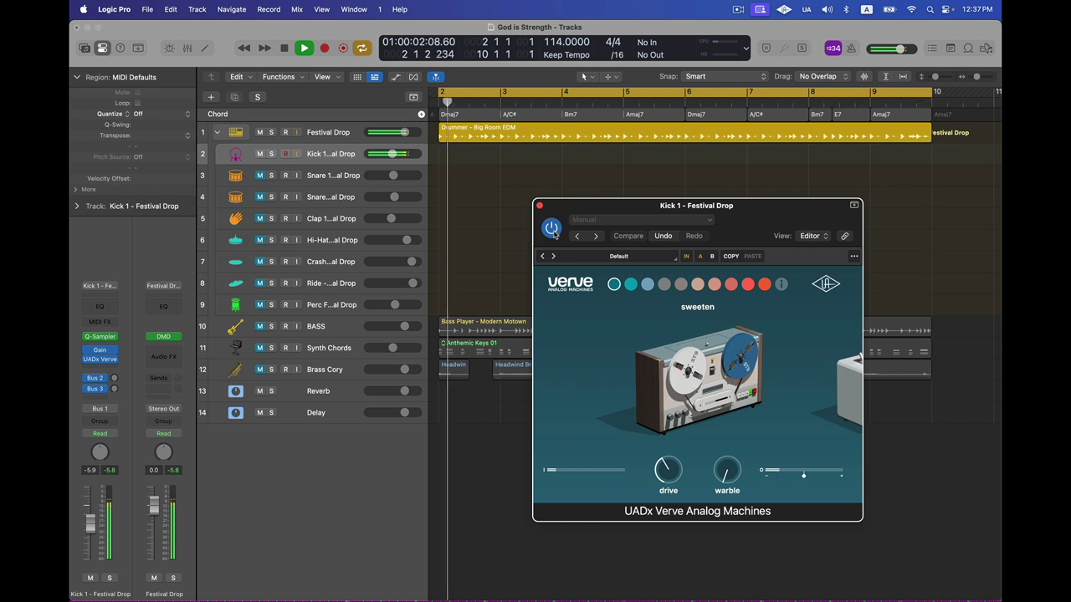
Raise the drive of Verve's sweeten machine well above its default while the kick plays
{"action": "mouse_move", "coordinate": [663, 480]}
{"action": "left_click_drag", "start_coordinate": [664, 480], "coordinate": [668, 446]}
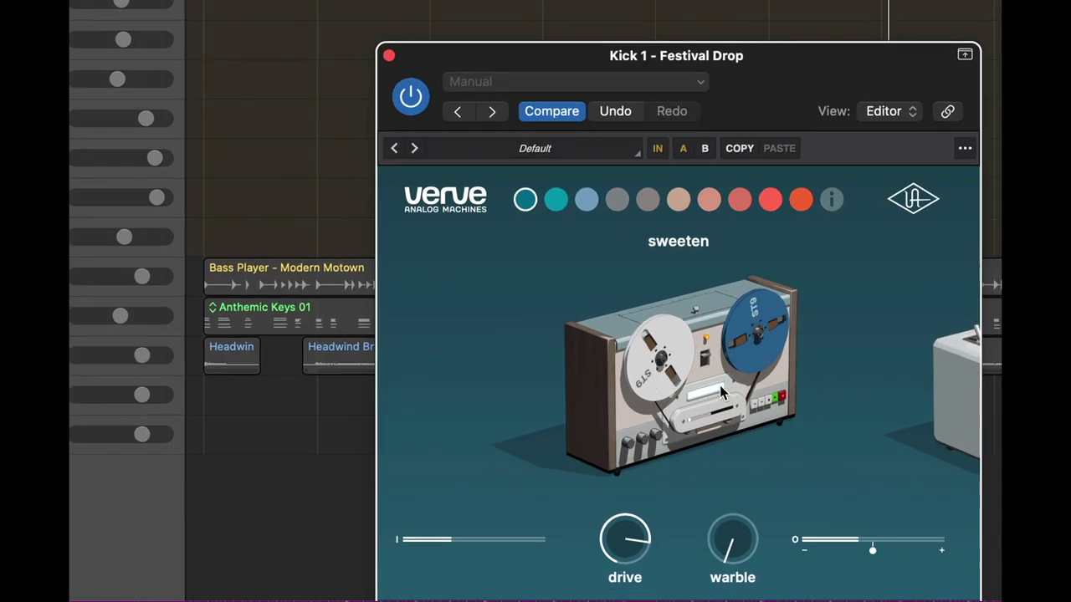
{"action": "left_click_drag", "start_coordinate": [626, 544], "coordinate": [632, 548]}
Try the sweeten machine's warble at 75.5, then settle on a noticeably lower warble amount
{"action": "mouse_move", "coordinate": [752, 522]}
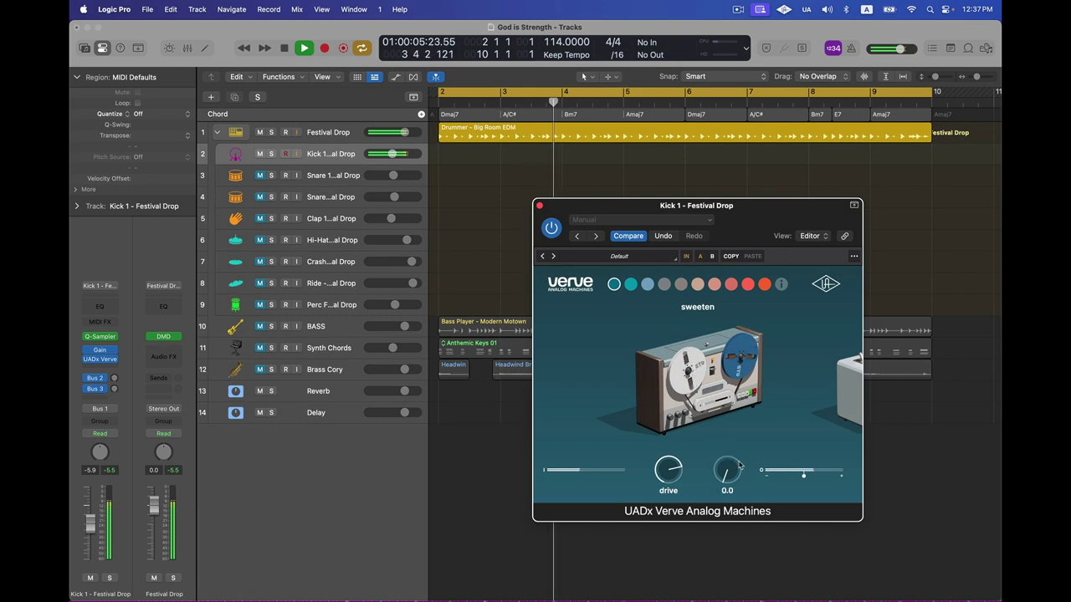
{"action": "left_click_drag", "start_coordinate": [740, 466], "coordinate": [725, 250]}
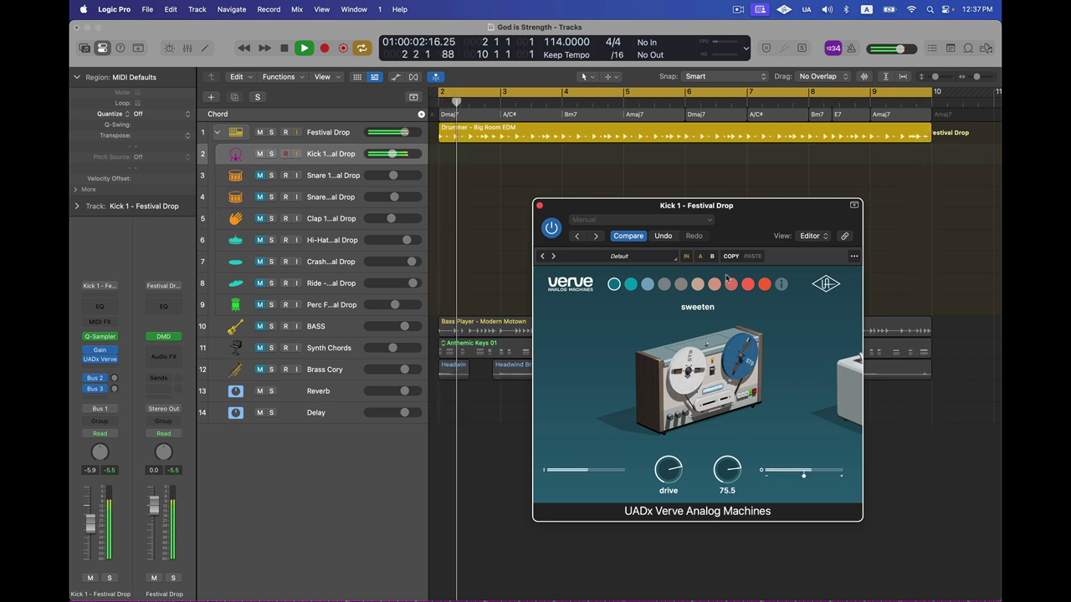
{"action": "mouse_move", "coordinate": [726, 283]}
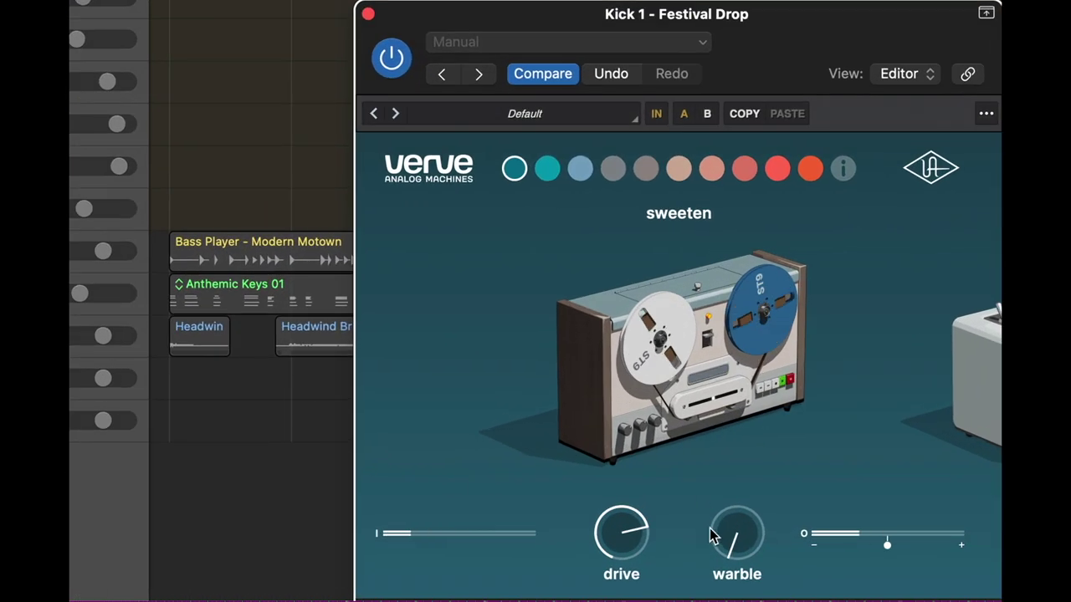
{"action": "mouse_move", "coordinate": [724, 456]}
{"action": "left_mouse_down"}
{"action": "mouse_move", "coordinate": [723, 468]}
{"action": "mouse_move", "coordinate": [722, 456]}
{"action": "left_mouse_up"}
{"action": "mouse_move", "coordinate": [727, 500]}
{"action": "left_mouse_down"}
{"action": "mouse_move", "coordinate": [728, 473]}
{"action": "mouse_move", "coordinate": [729, 486]}
{"action": "left_mouse_up"}
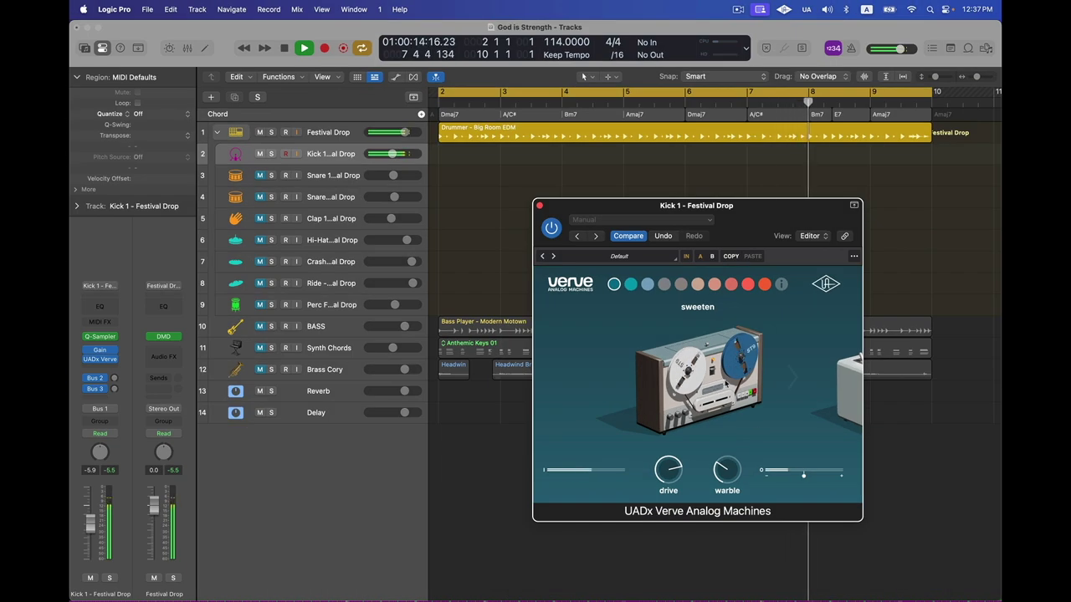
Trim Verve's output level slightly and set the Kick 1 channel fader to 0.0 dB
{"action": "left_click", "coordinate": [111, 500]}
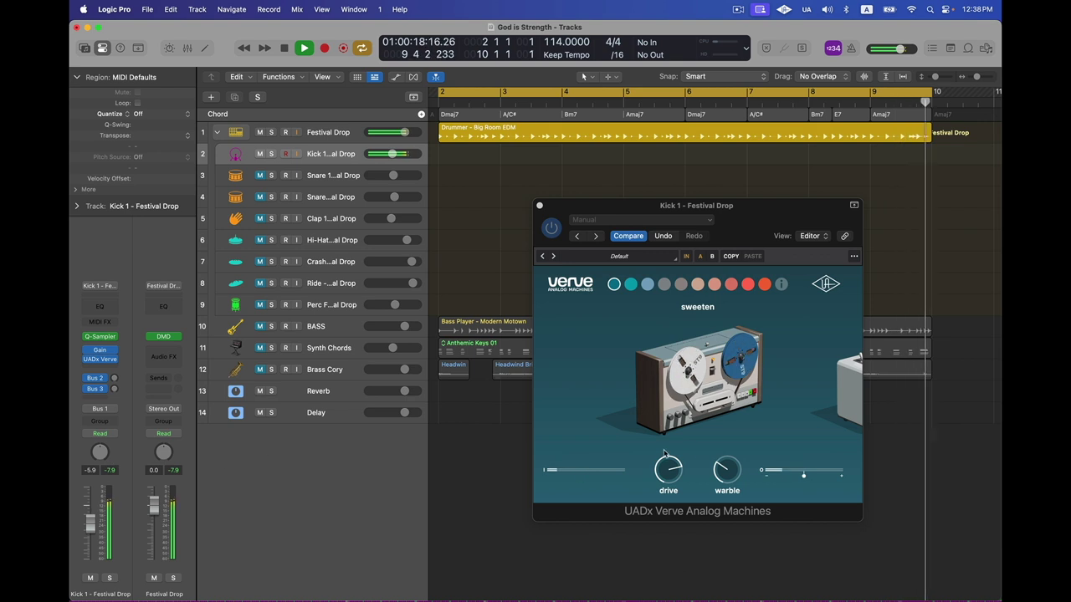
{"action": "left_click", "coordinate": [803, 477]}
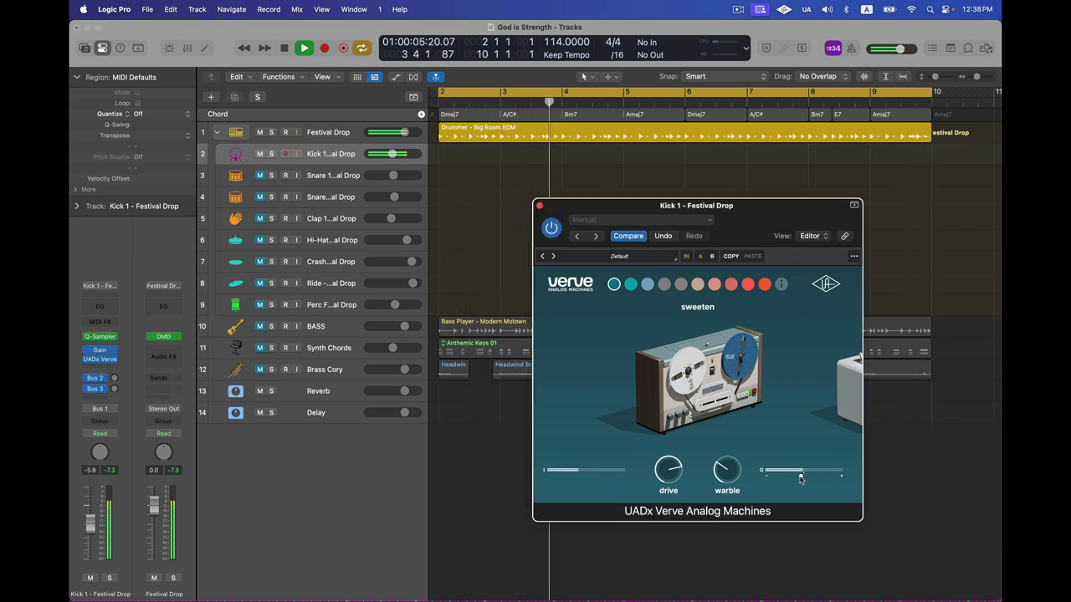
{"action": "left_click_drag", "start_coordinate": [90, 523], "coordinate": [94, 508]}
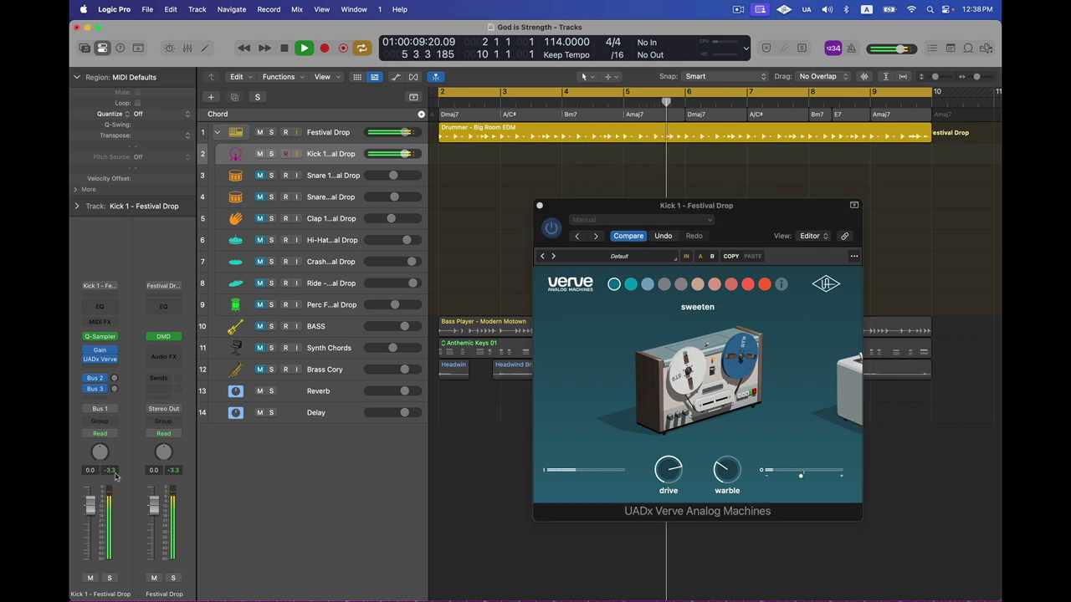
Lower Verve's output level further, resetting the kick's peak meter, and compare the kick with the plug-in bypassed
{"action": "key", "text": "space"}
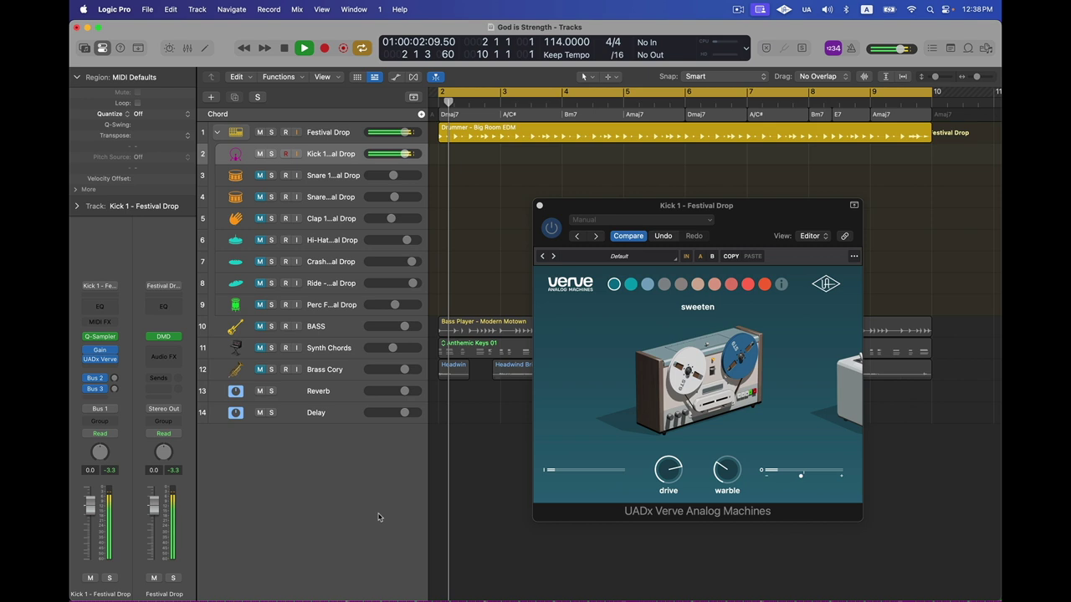
{"action": "left_click", "coordinate": [801, 477]}
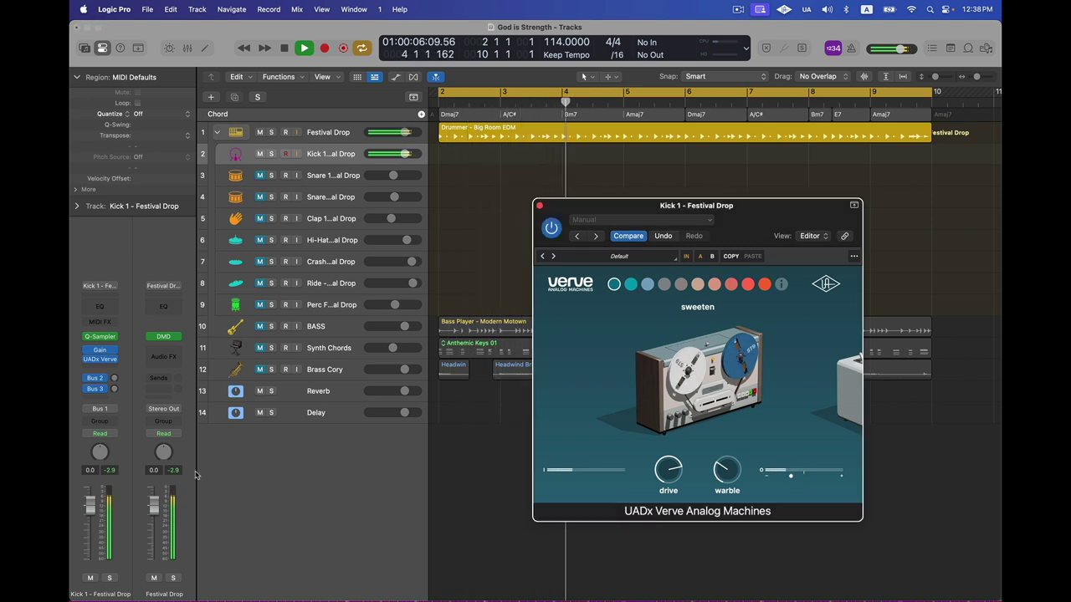
{"action": "left_click", "coordinate": [108, 471]}
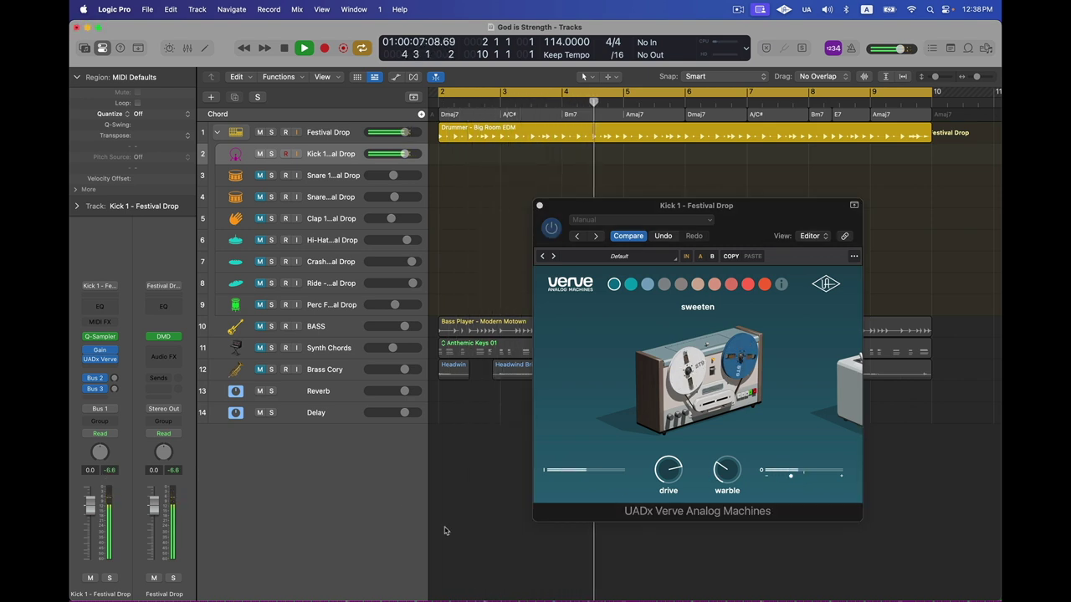
{"action": "left_click", "coordinate": [795, 478]}
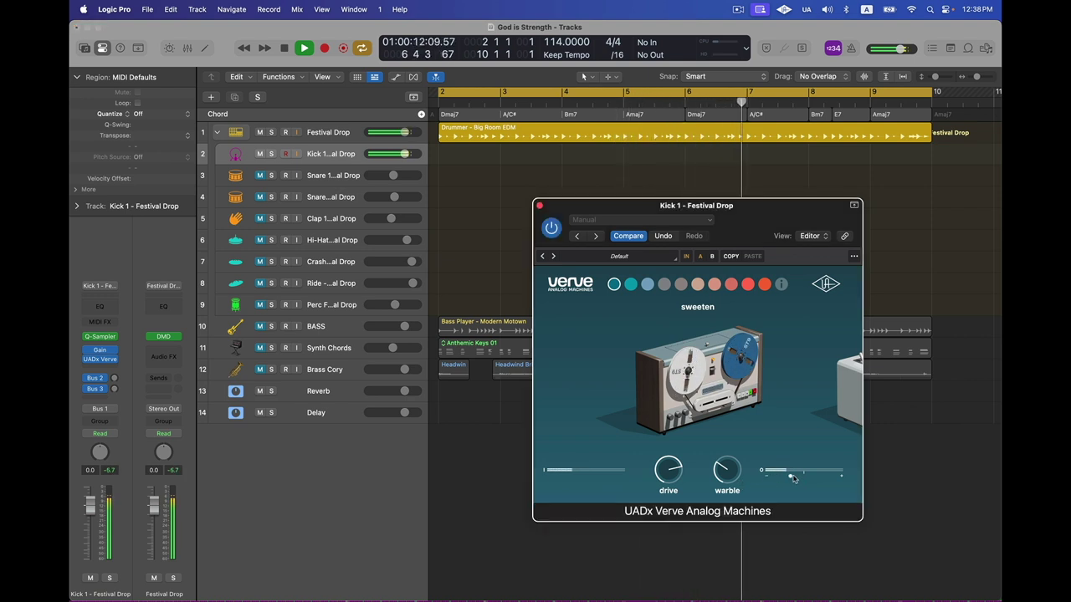
{"action": "left_click", "coordinate": [552, 228]}
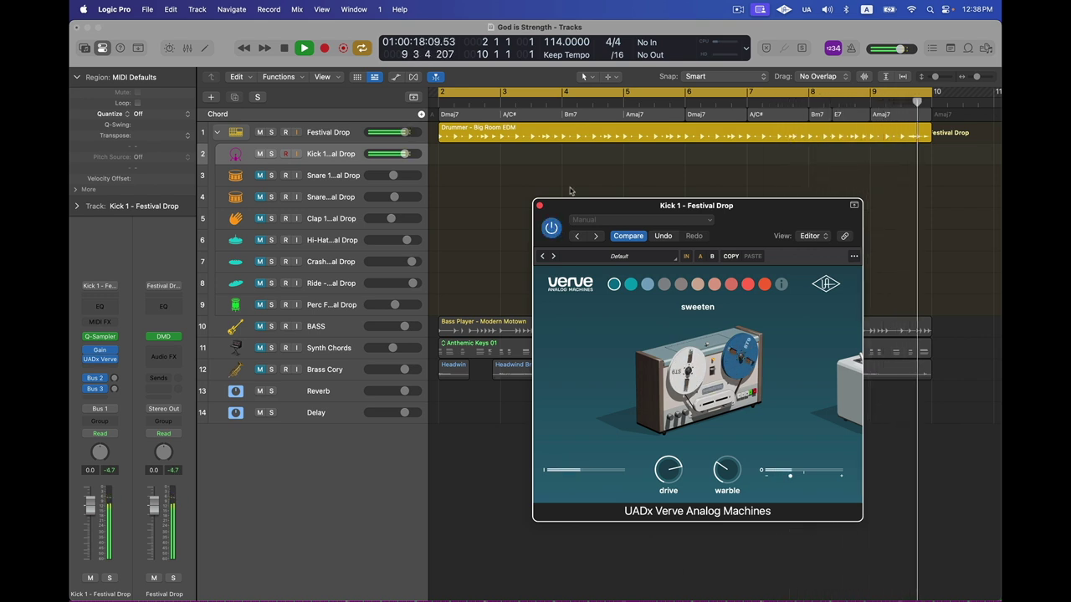
Switch Verve to the edge machine and audition the kick with the tone slightly lowered and the drive at 39.5
{"action": "left_click_drag", "start_coordinate": [570, 205], "coordinate": [610, 205]}
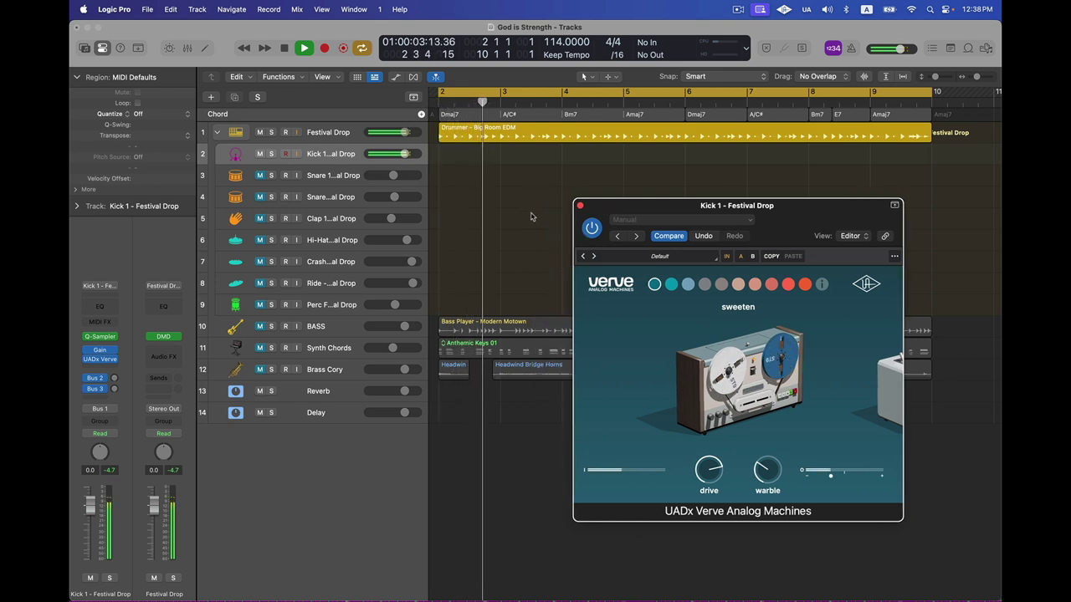
{"action": "left_click", "coordinate": [671, 284]}
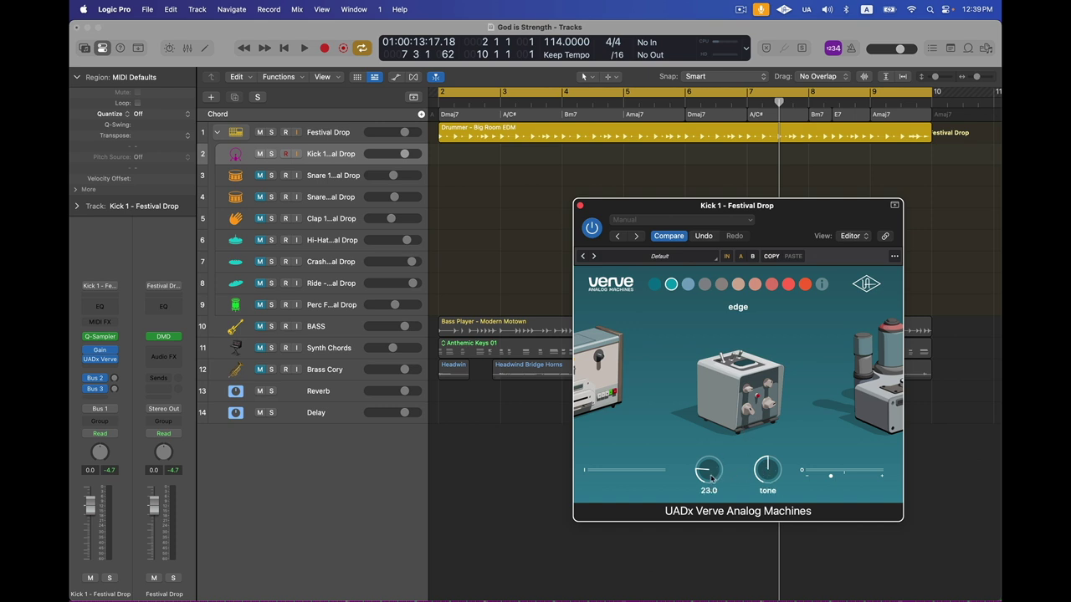
{"action": "key", "text": "space"}
{"action": "left_click_drag", "start_coordinate": [711, 479], "coordinate": [767, 482]}
{"action": "mouse_move", "coordinate": [772, 475]}
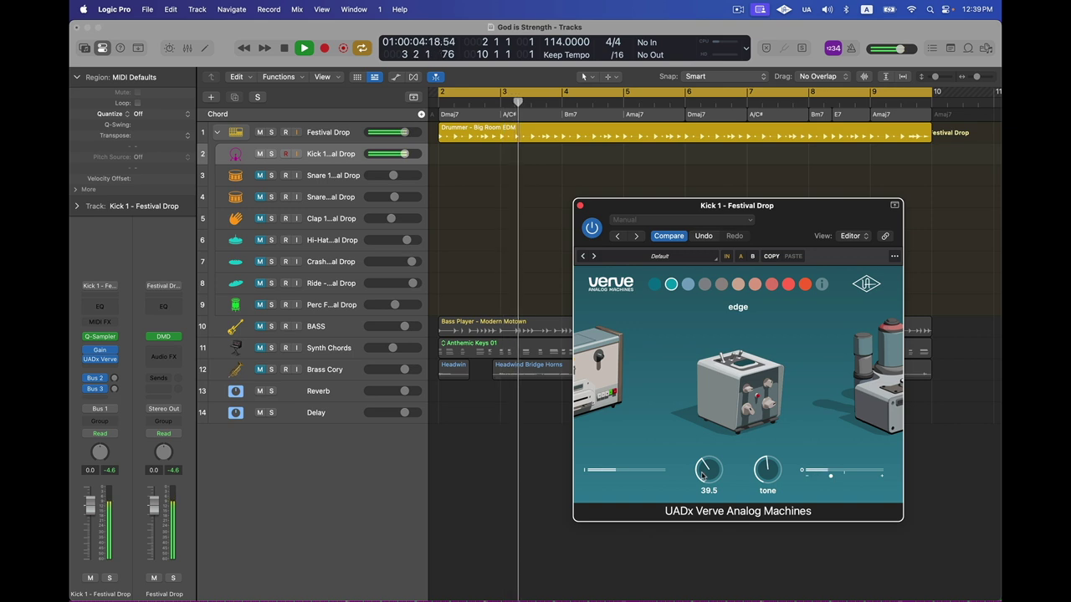
{"action": "key", "text": "space"}
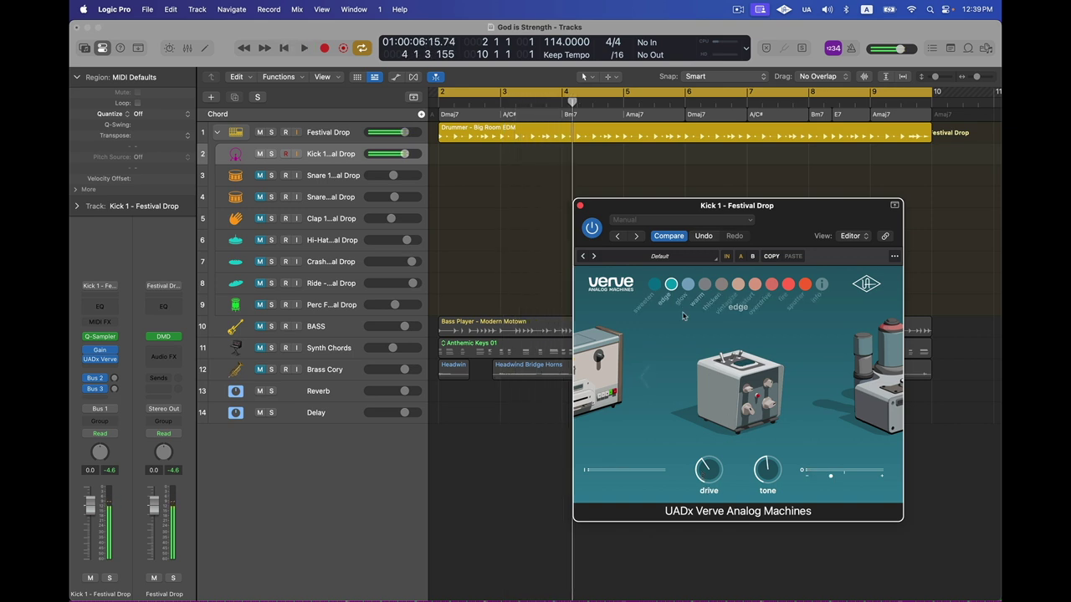
Switch Verve to the glow machine and audition the kick, trying a drive of 55.0 before reducing it and raising the tone
{"action": "left_click", "coordinate": [688, 284]}
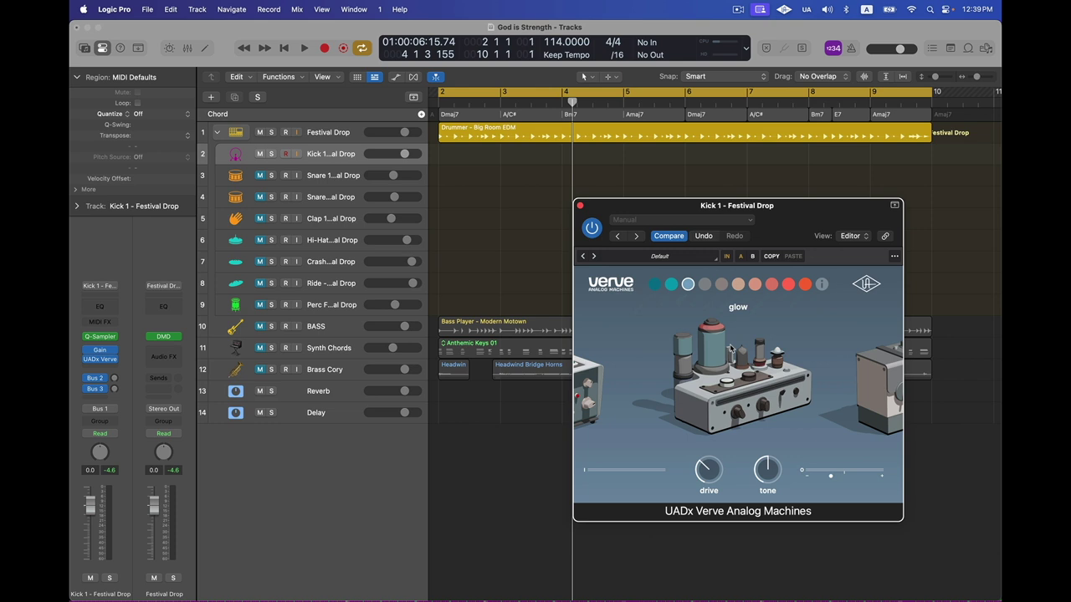
{"action": "key", "text": "space"}
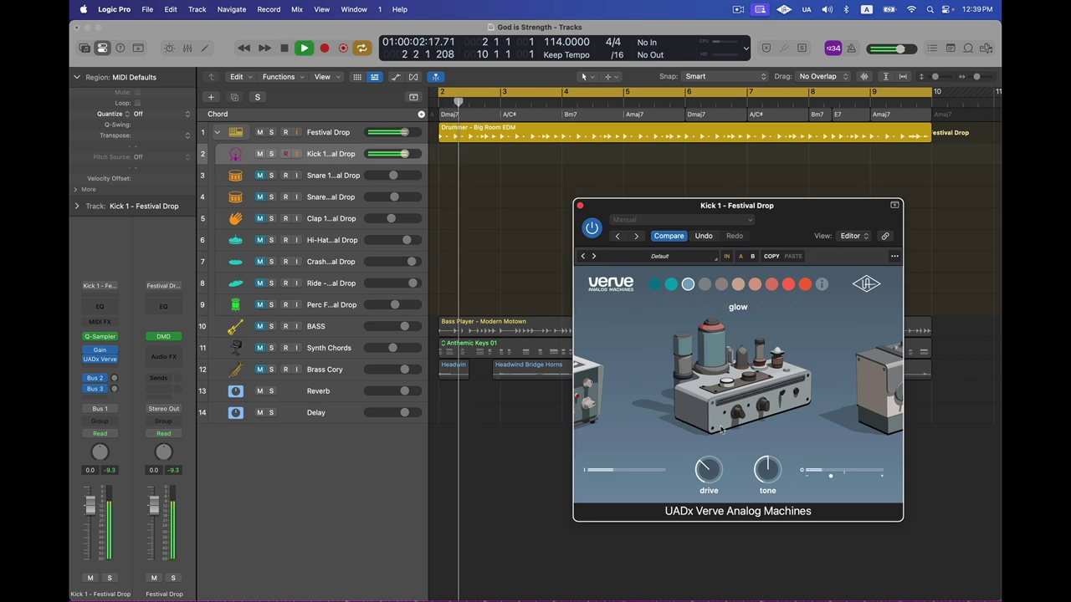
{"action": "mouse_move", "coordinate": [711, 459]}
{"action": "scroll", "coordinate": [712, 458], "scroll_direction": "up", "scroll_amount": 2}
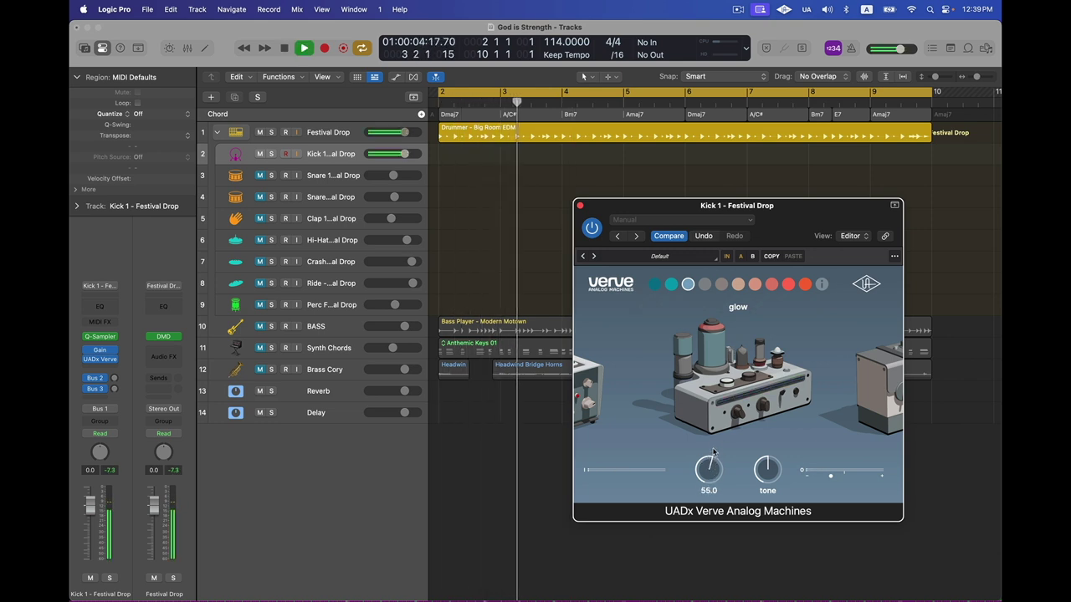
{"action": "scroll", "coordinate": [711, 459], "scroll_direction": "down", "scroll_amount": 5}
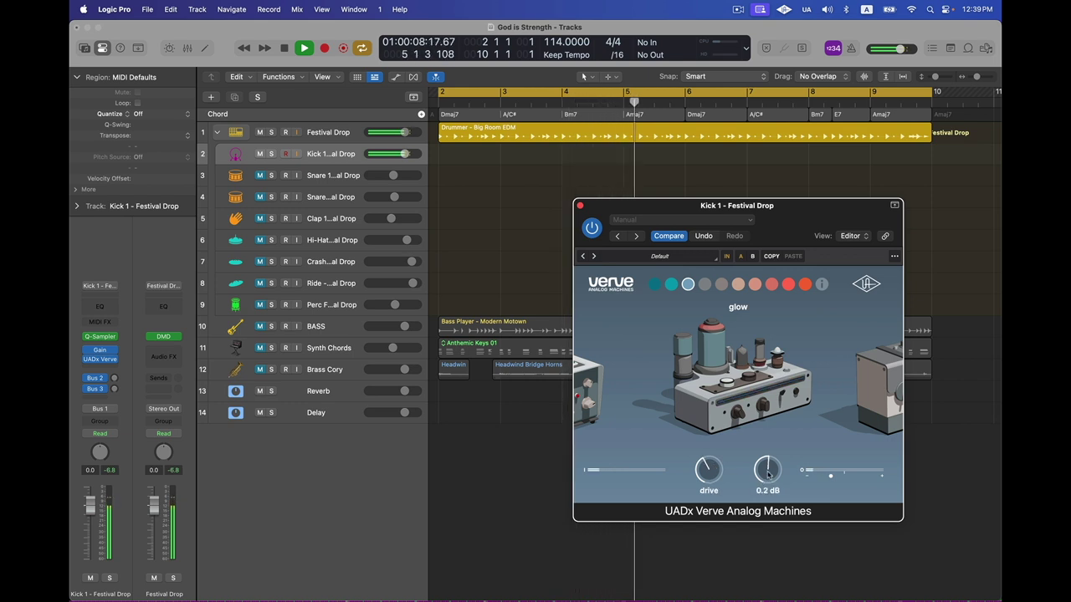
{"action": "left_click_drag", "start_coordinate": [768, 468], "coordinate": [769, 457]}
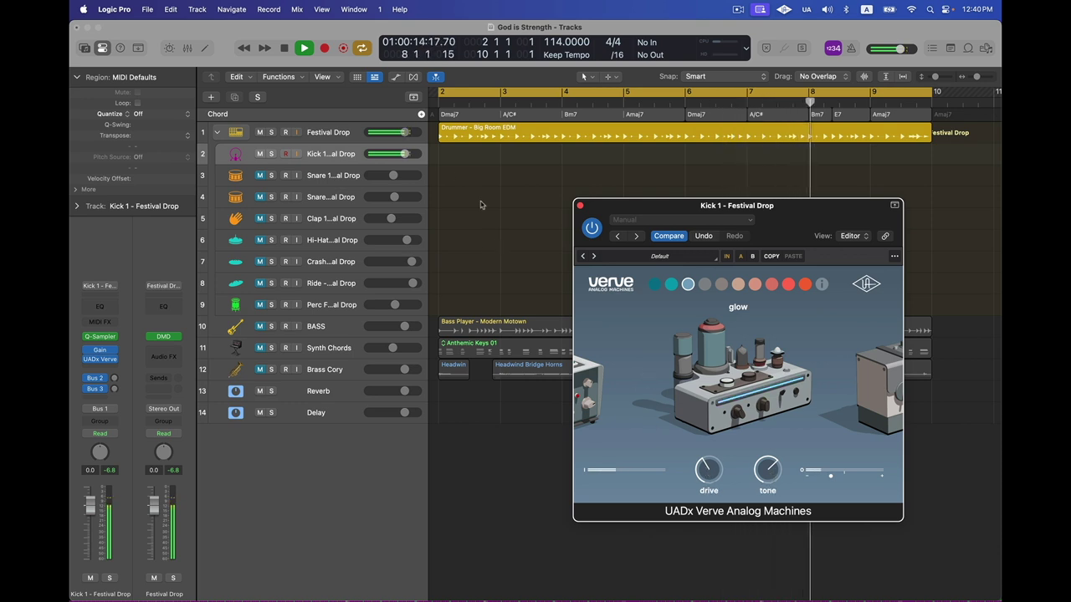
{"action": "key", "text": "space"}
Browse Verve's warm, thicken, vintagize, distort, overdrive, fire and sputter machines, then return to vintagize
{"action": "left_click", "coordinate": [705, 285]}
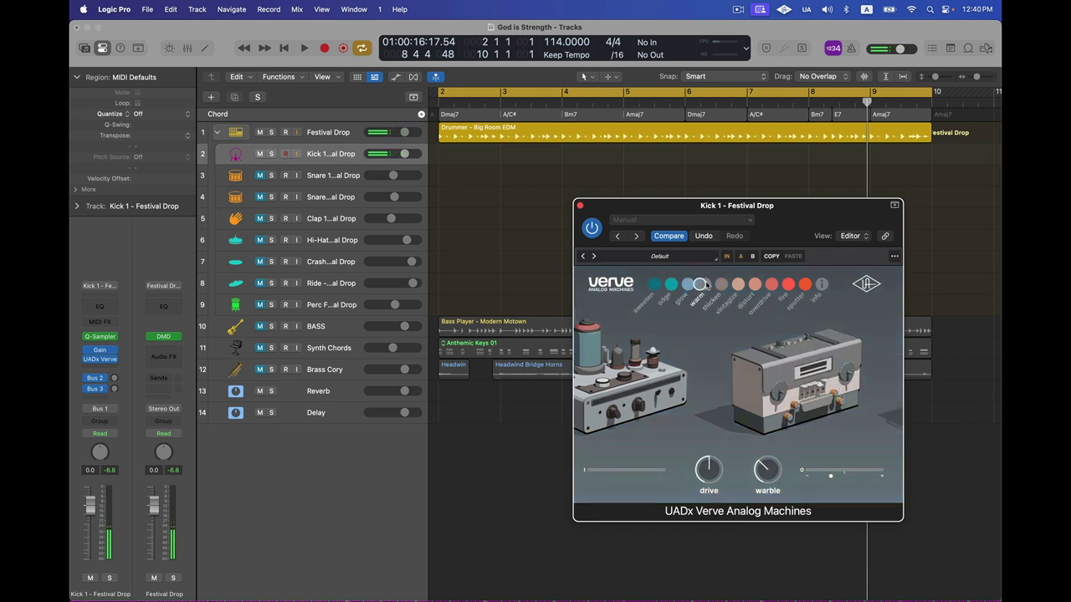
{"action": "left_click", "coordinate": [725, 285]}
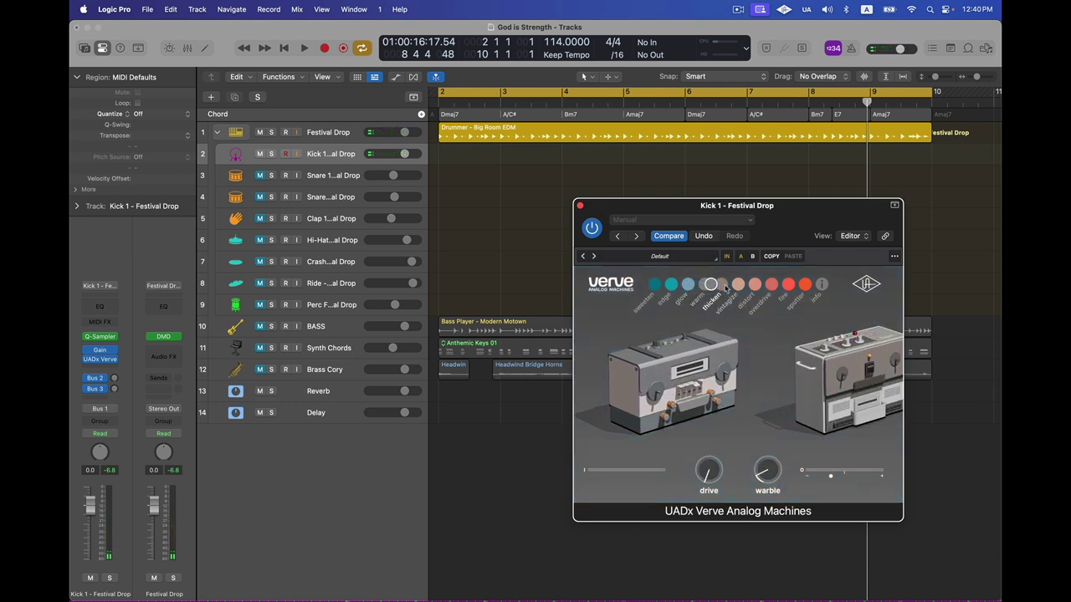
{"action": "left_click", "coordinate": [739, 286]}
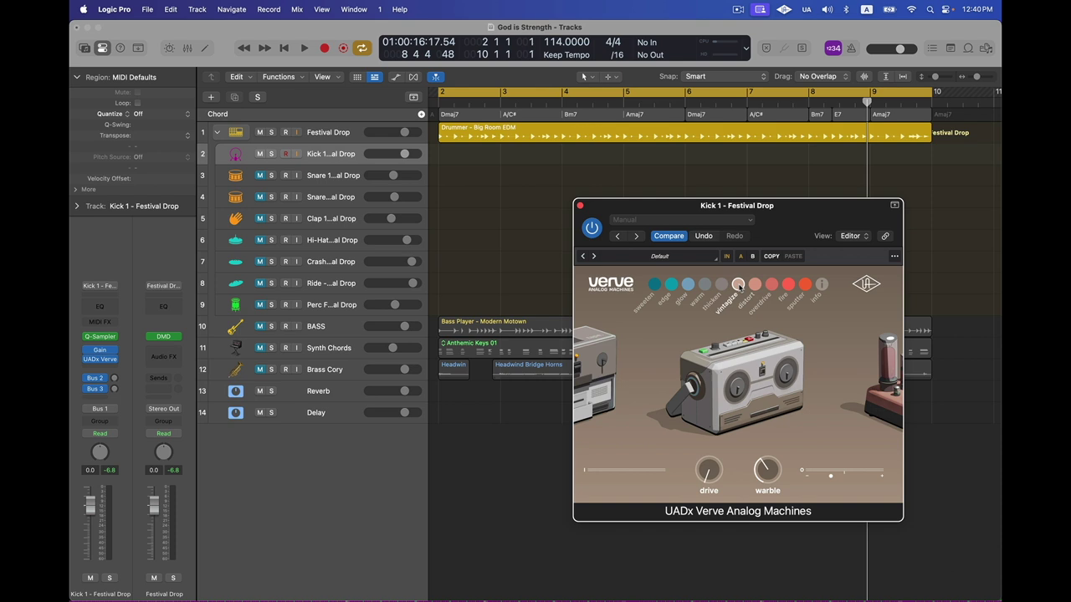
{"action": "left_click", "coordinate": [754, 285]}
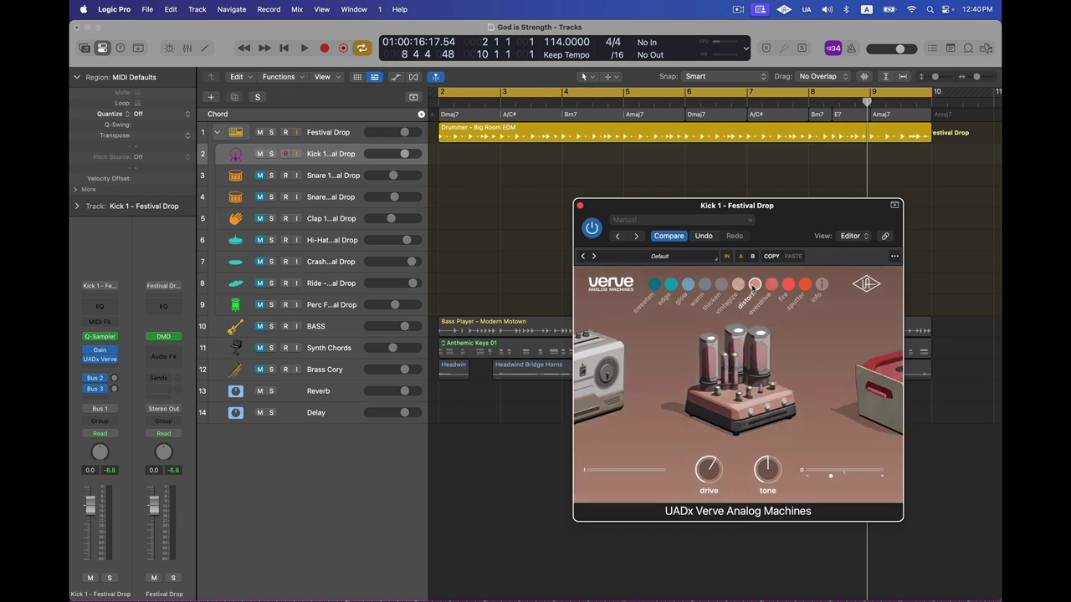
{"action": "left_click", "coordinate": [771, 285]}
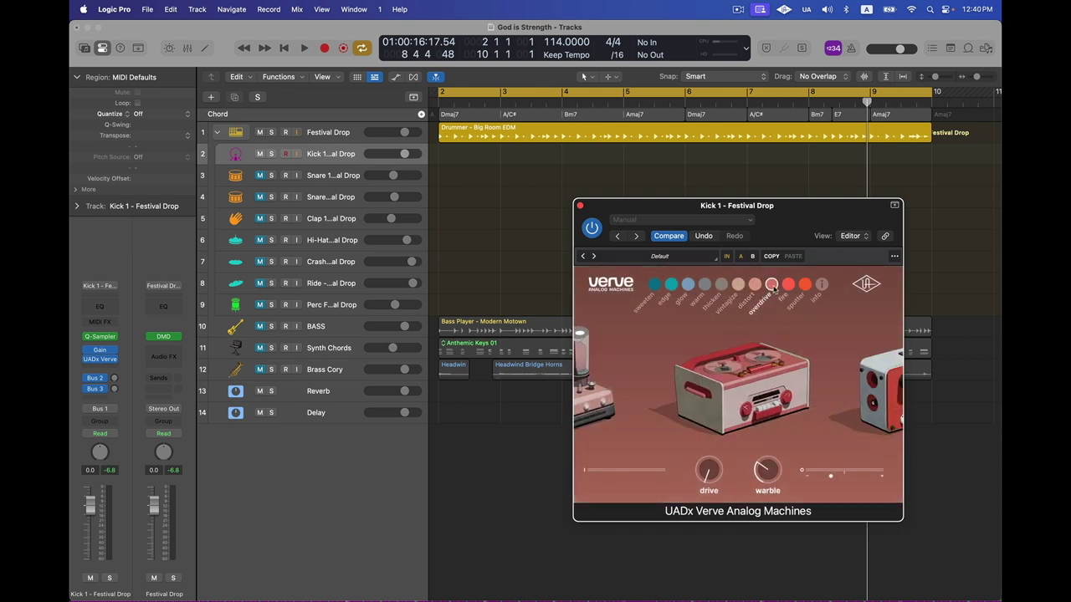
{"action": "left_click", "coordinate": [788, 285]}
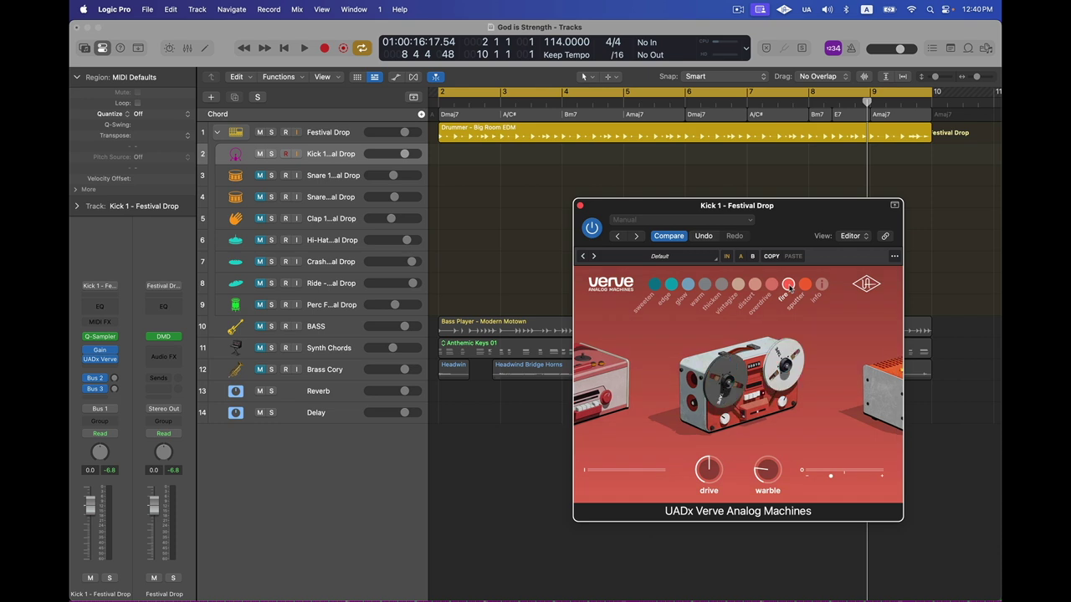
{"action": "left_click", "coordinate": [801, 285]}
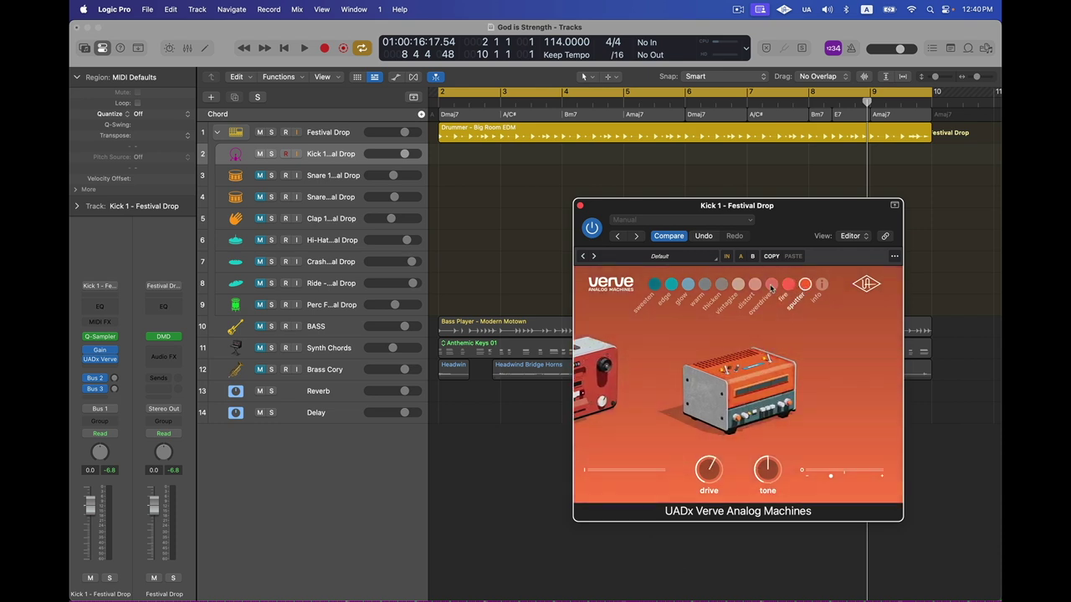
{"action": "left_click", "coordinate": [738, 285]}
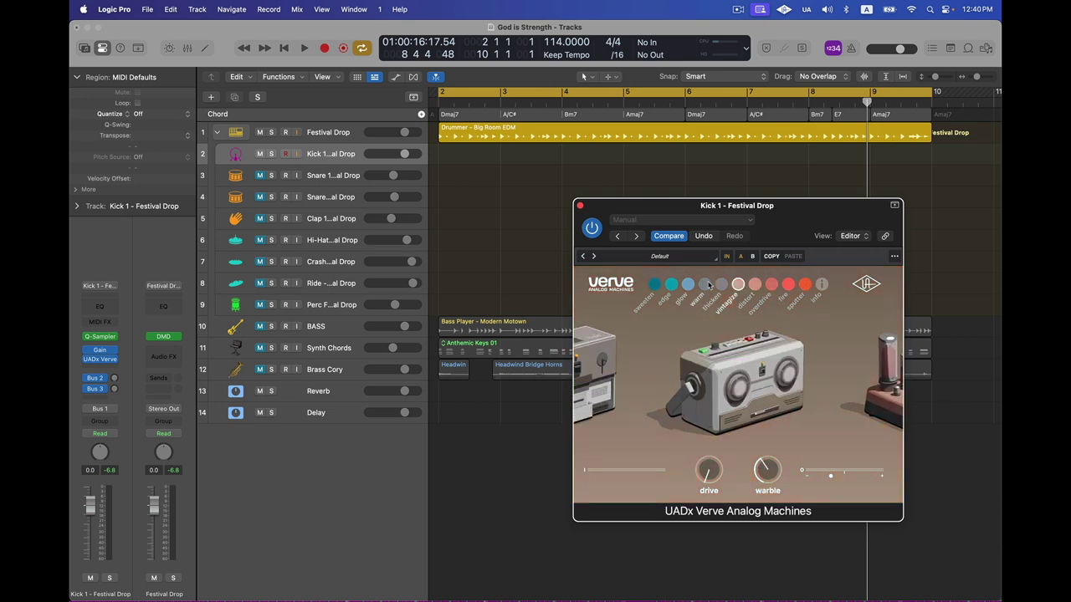
Switch the kick's Verve to the warm machine and audition it from the loop start, nudging the plug-in window slightly aside
{"action": "left_click", "coordinate": [705, 285]}
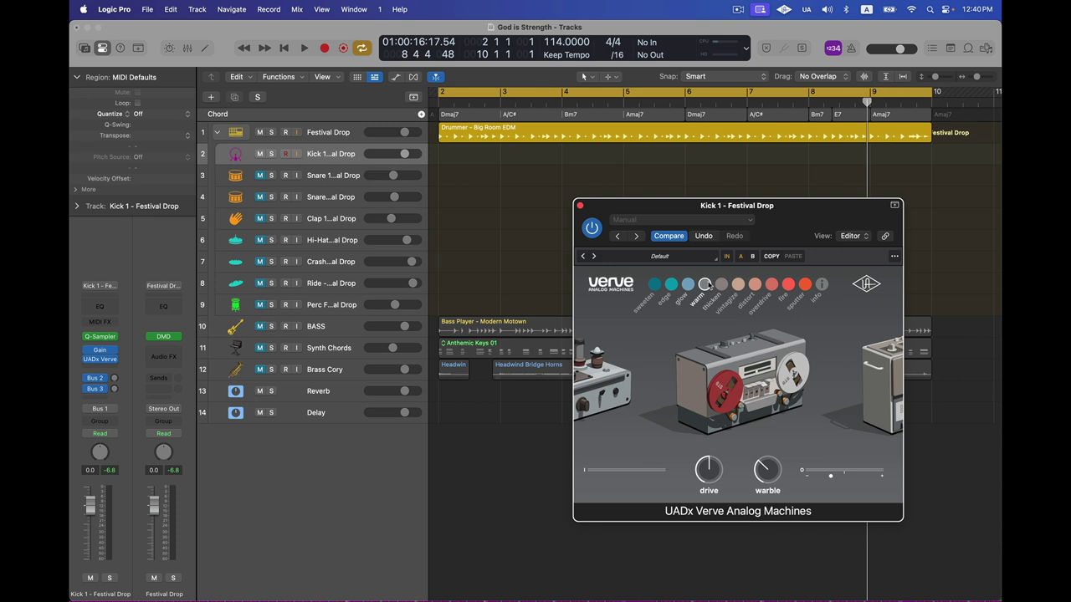
{"action": "key", "text": "space"}
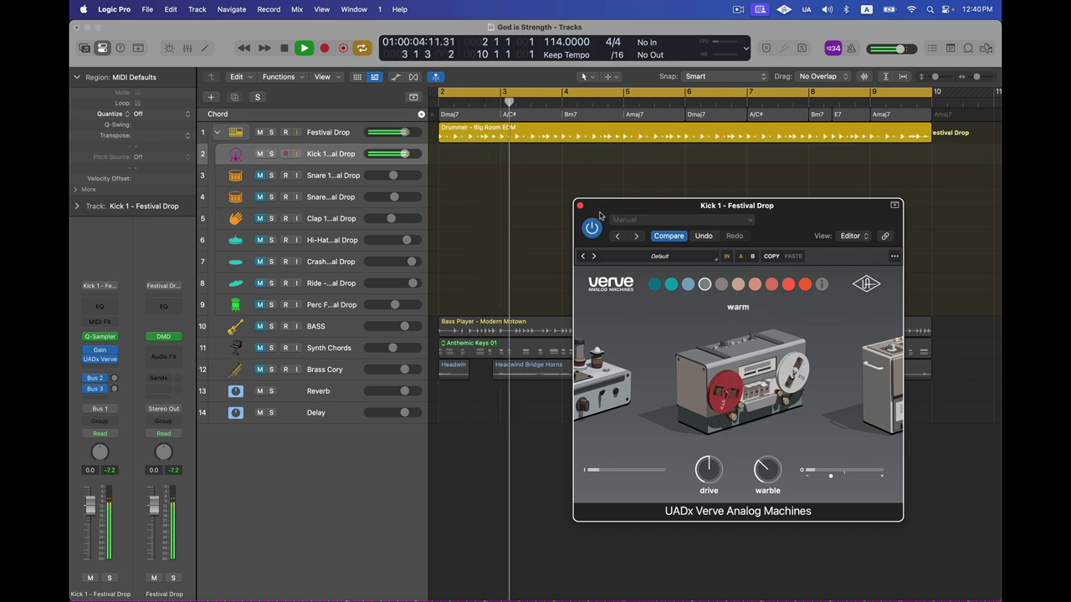
{"action": "left_click_drag", "start_coordinate": [600, 206], "coordinate": [610, 205]}
{"action": "key", "text": "space"}
{"action": "key", "text": "space"}
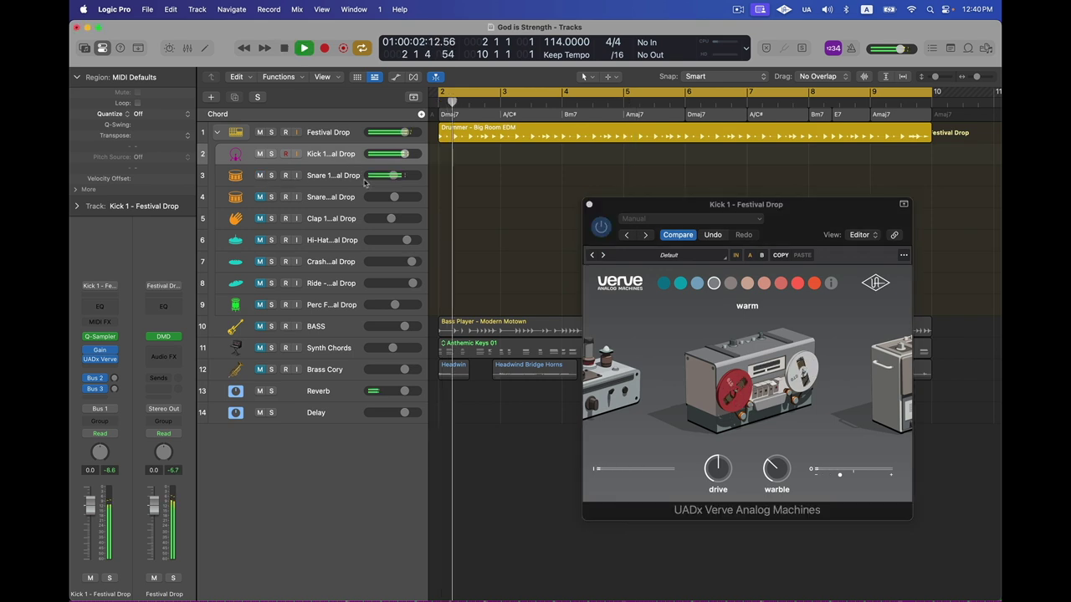
Insert a stereo UADx Verve Analog Machines on the Snare 1 track and arrange the snare and kick plug-in windows side by side
{"action": "left_click", "coordinate": [326, 176]}
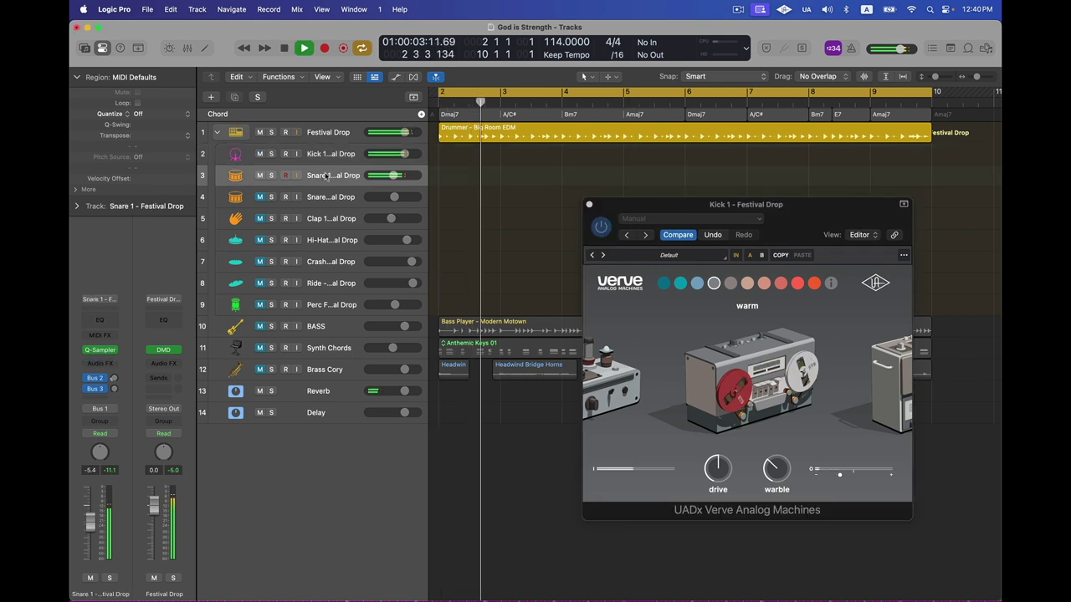
{"action": "left_click", "coordinate": [100, 363]}
{"action": "mouse_move", "coordinate": [144, 378]}
{"action": "mouse_move", "coordinate": [174, 396]}
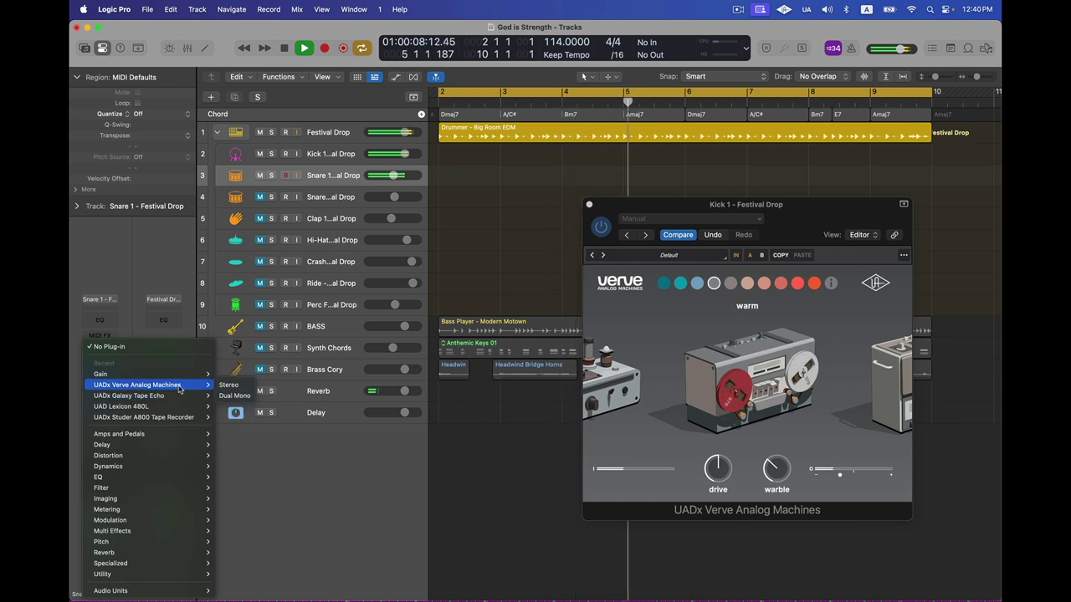
{"action": "left_click", "coordinate": [227, 385]}
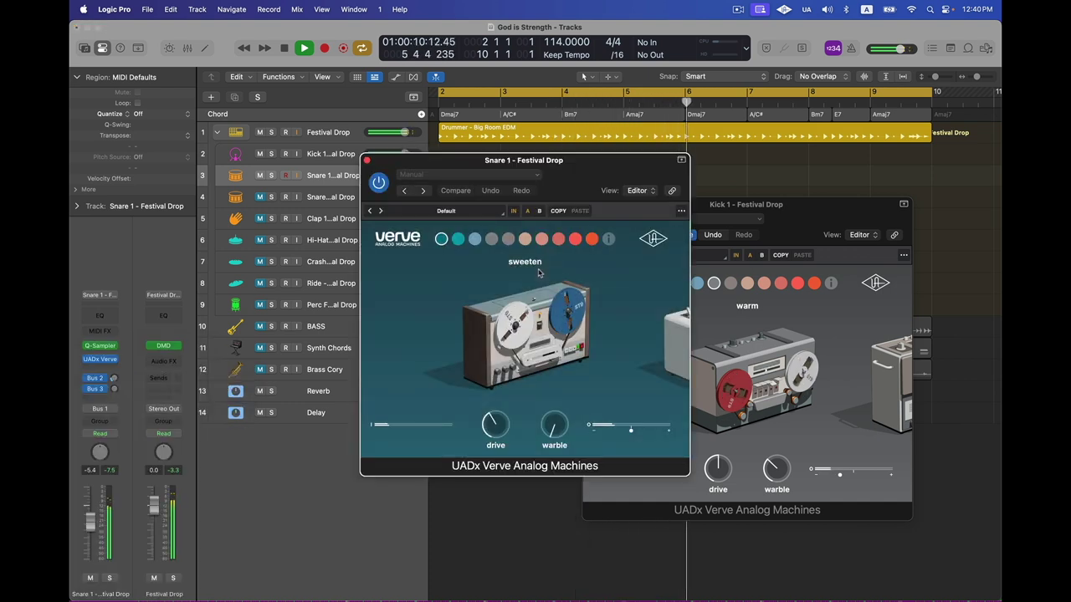
{"action": "left_click_drag", "start_coordinate": [528, 175], "coordinate": [432, 218]}
{"action": "left_click_drag", "start_coordinate": [746, 204], "coordinate": [782, 202]}
Audition the snare through Verve's sweeten, edge, glow and warm machines in turn
{"action": "left_click", "coordinate": [345, 282]}
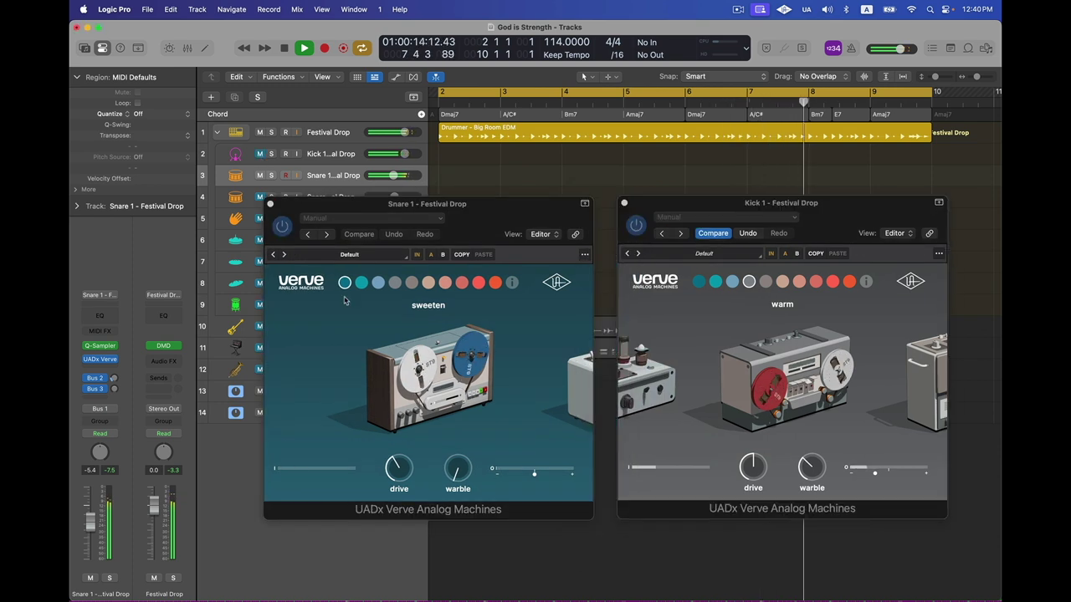
{"action": "left_click", "coordinate": [360, 282]}
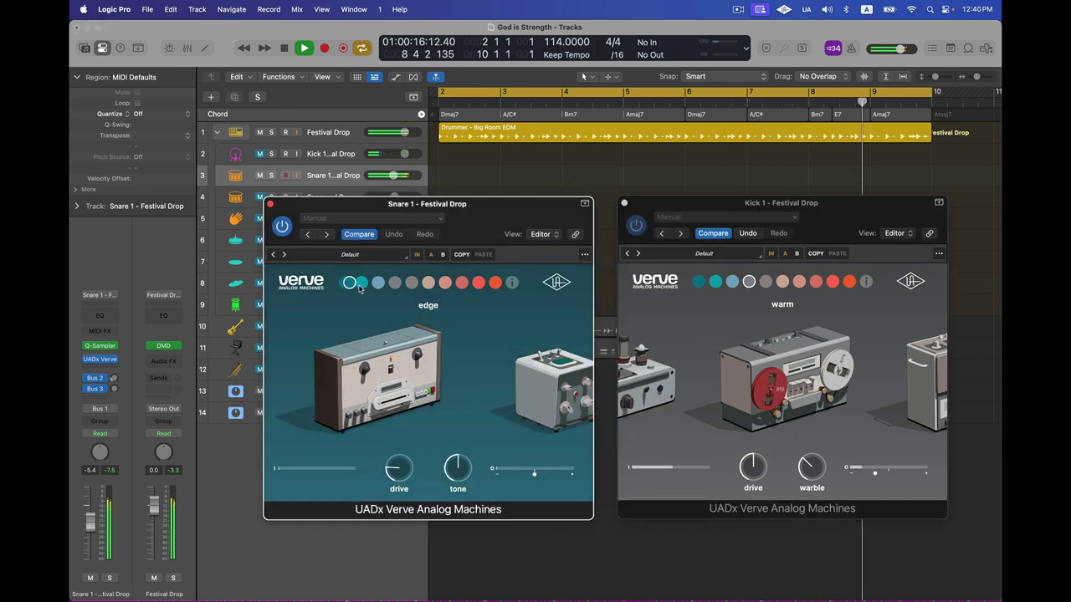
{"action": "left_click", "coordinate": [376, 282]}
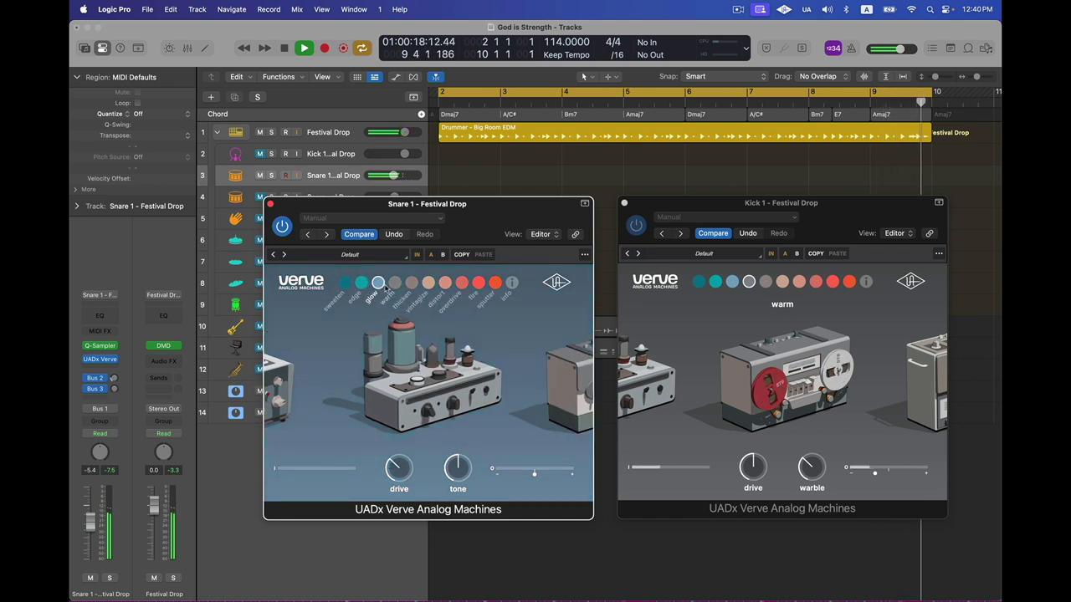
{"action": "left_click", "coordinate": [395, 283]}
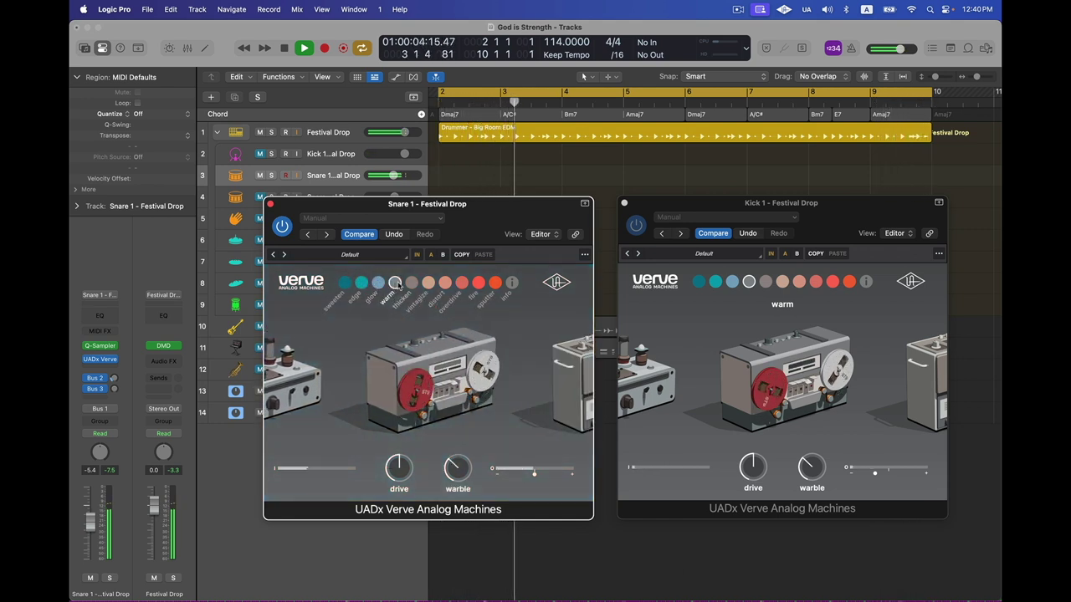
Switch the snare's Verve to the thicken machine and raise its drive to 39.5 along with its warble
{"action": "left_click", "coordinate": [412, 283]}
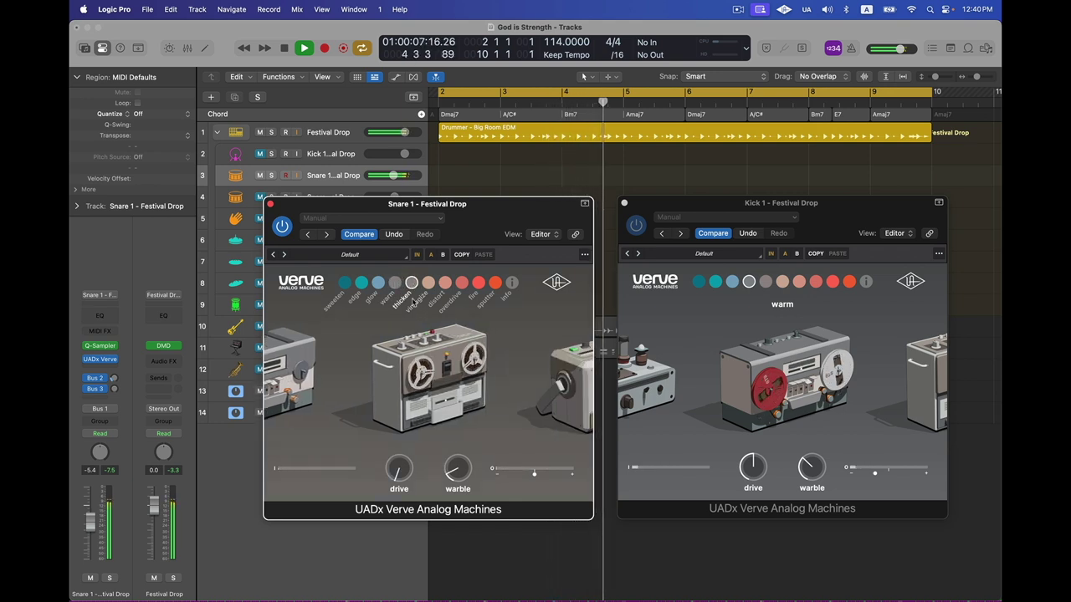
{"action": "mouse_move", "coordinate": [396, 474]}
{"action": "left_click_drag", "start_coordinate": [396, 474], "coordinate": [396, 450]}
{"action": "mouse_move", "coordinate": [456, 450]}
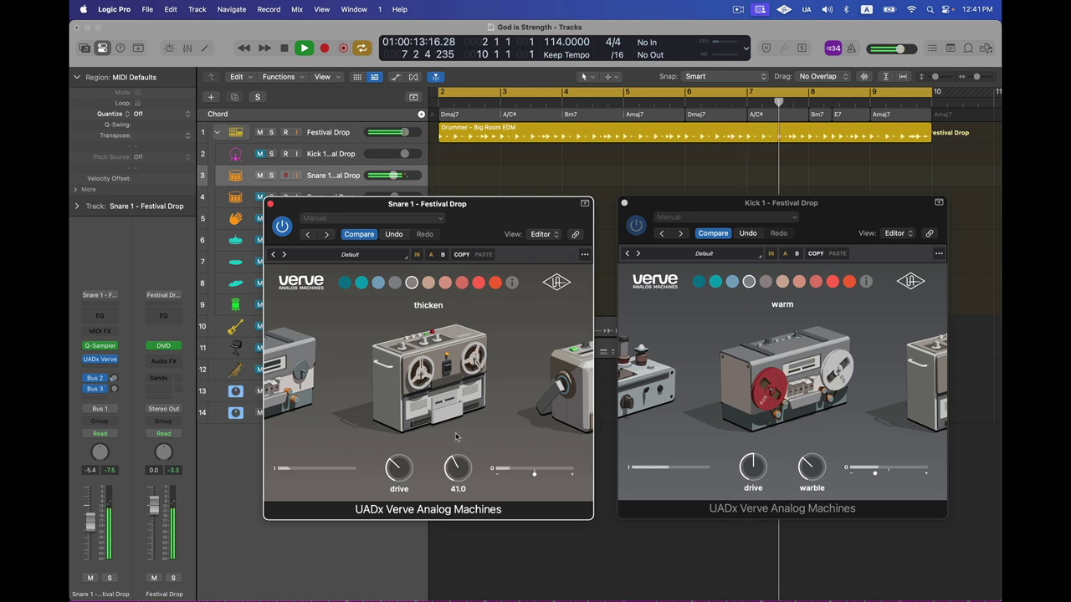
{"action": "left_click_drag", "start_coordinate": [398, 479], "coordinate": [451, 467]}
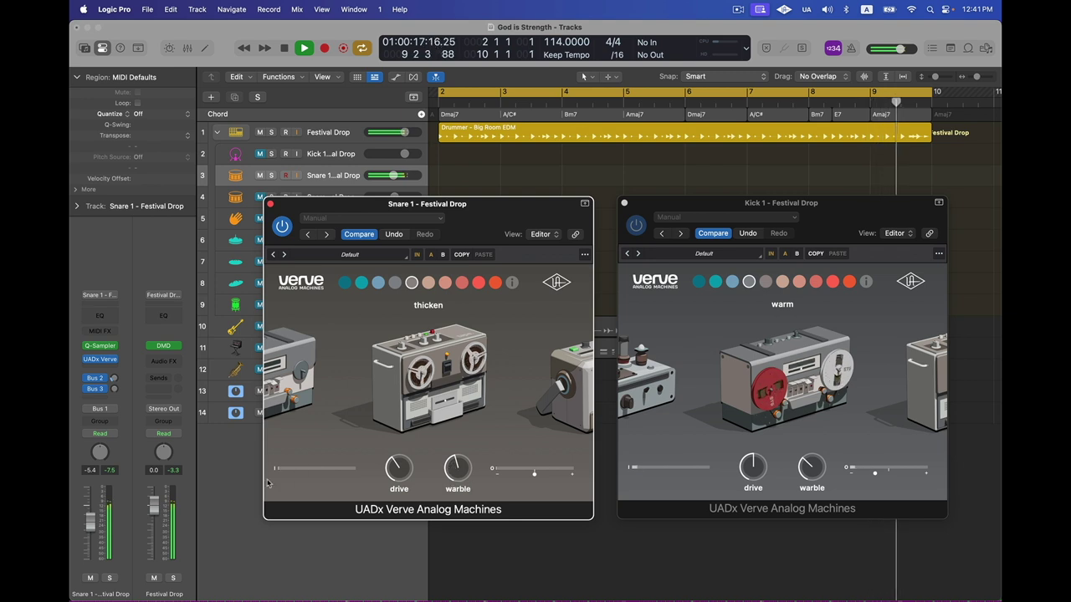
Reset the Snare 1 channel fader to 0.0 dB and lower the output level of its Verve plug-in
{"action": "left_click", "coordinate": [90, 524], "text": "alt"}
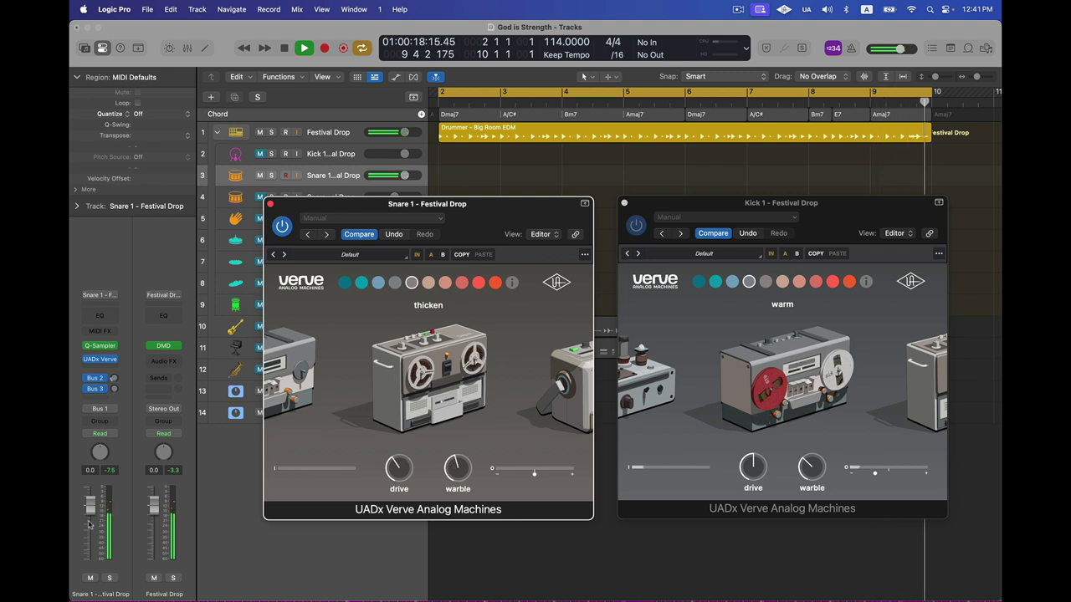
{"action": "left_click", "coordinate": [530, 473]}
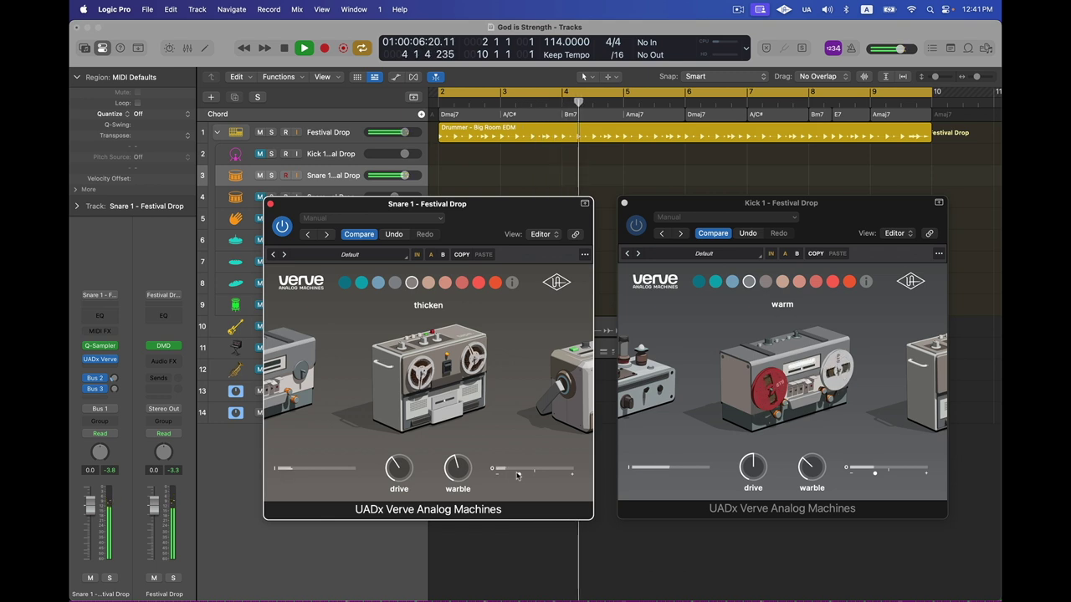
{"action": "mouse_move", "coordinate": [397, 471]}
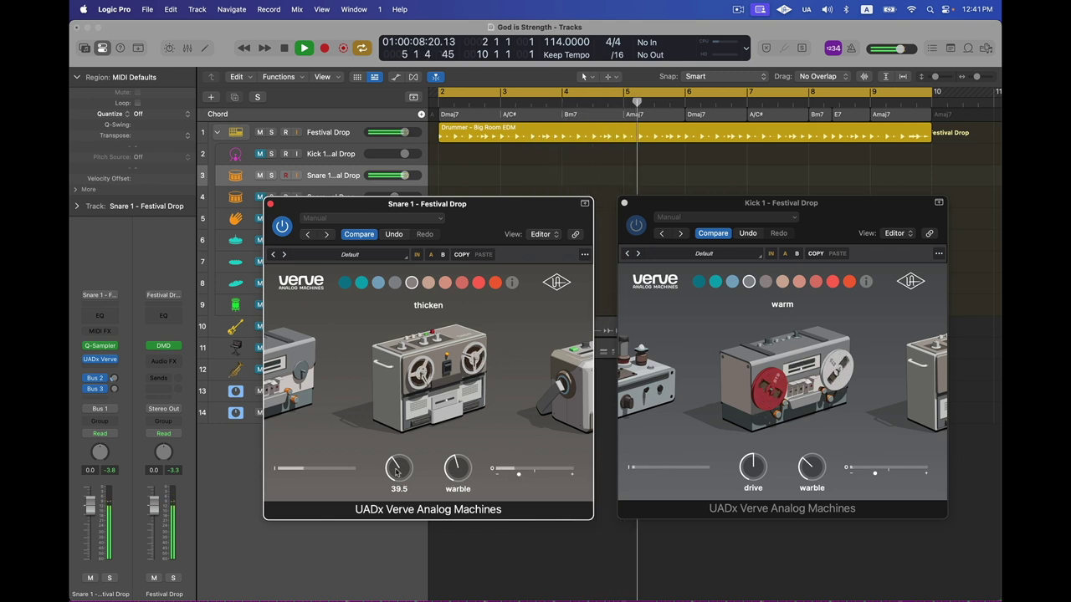
Shift the snare's Verve window down slightly and compare the snare with the plug-in bypassed and enabled
{"action": "left_click_drag", "start_coordinate": [390, 207], "coordinate": [390, 223]}
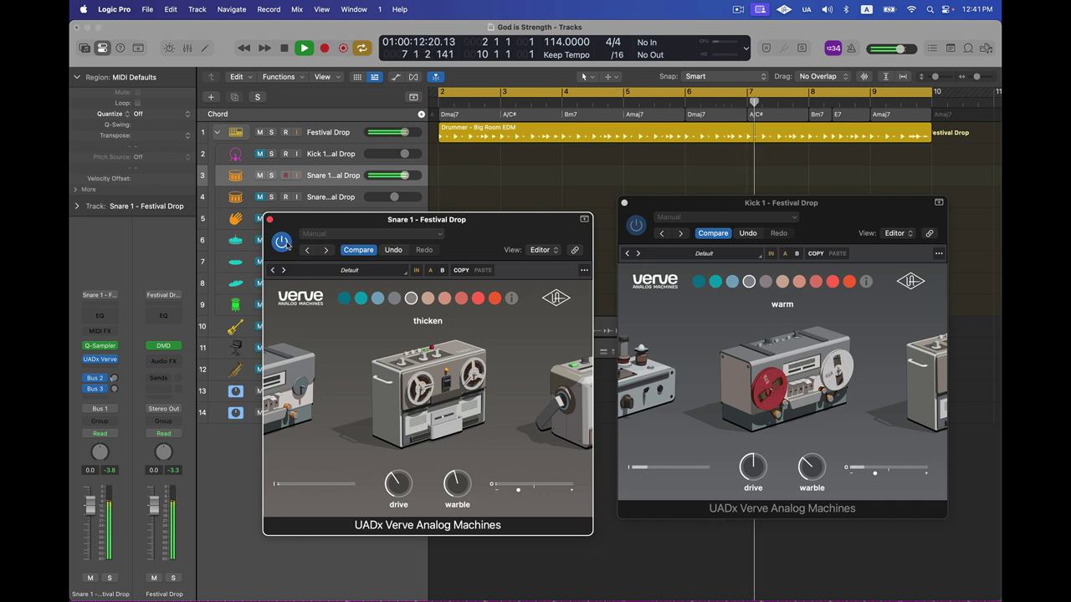
{"action": "left_click", "coordinate": [283, 243]}
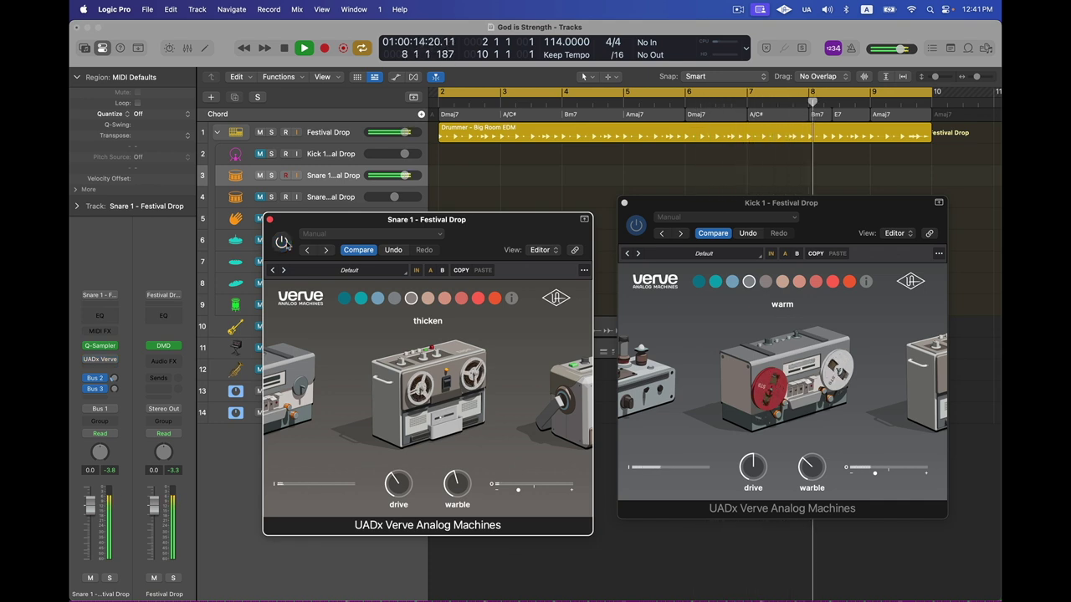
{"action": "left_click", "coordinate": [283, 243]}
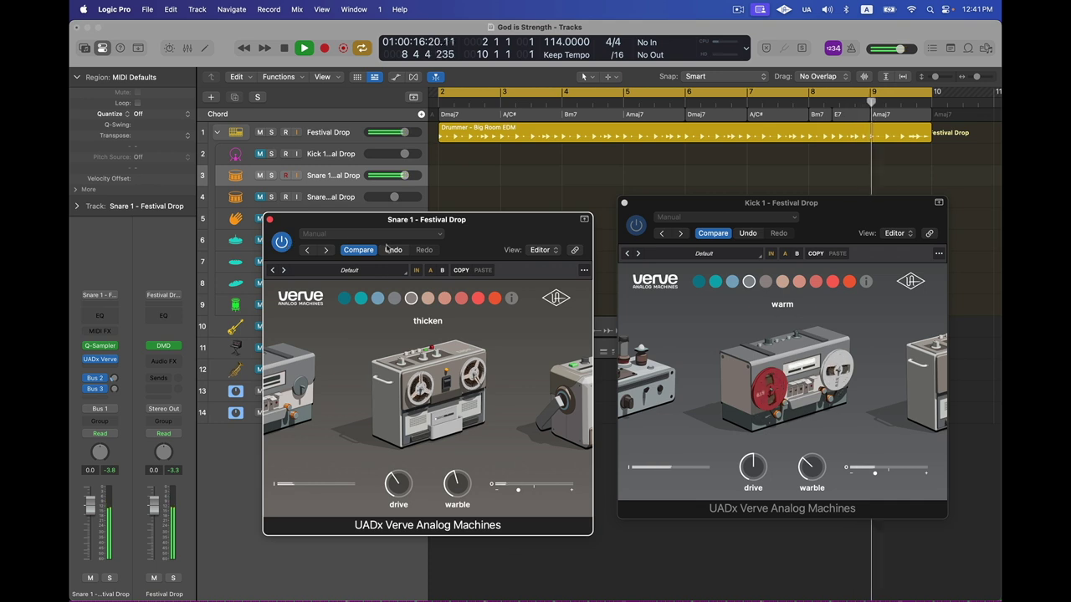
Audition the snare through the vintagize, distort, overdrive, sputter, sweeten, edge and glow machines, settling on warm
{"action": "left_click", "coordinate": [427, 297]}
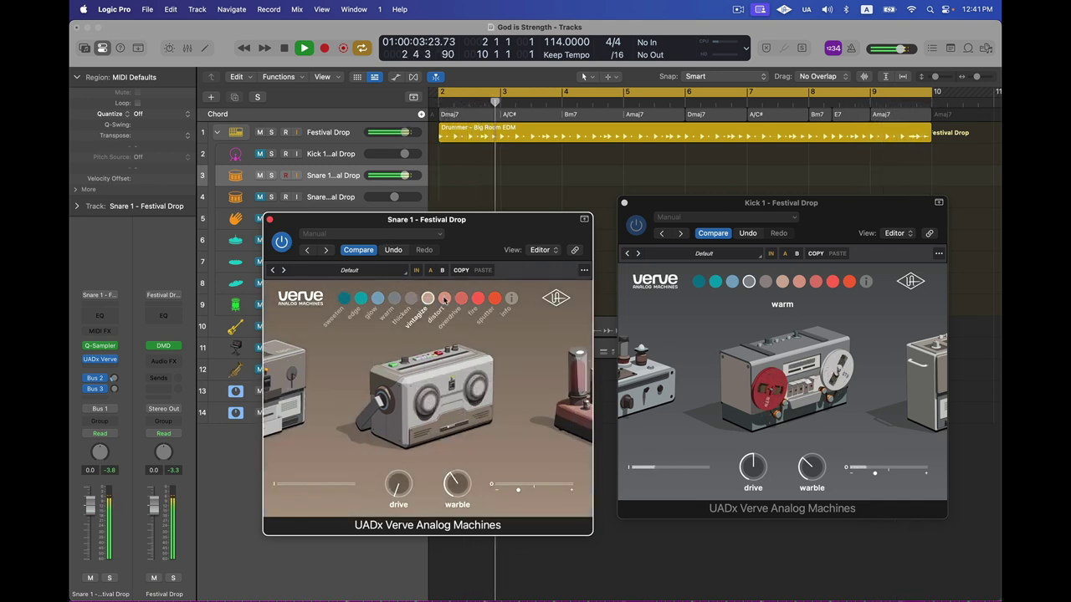
{"action": "left_click", "coordinate": [444, 299]}
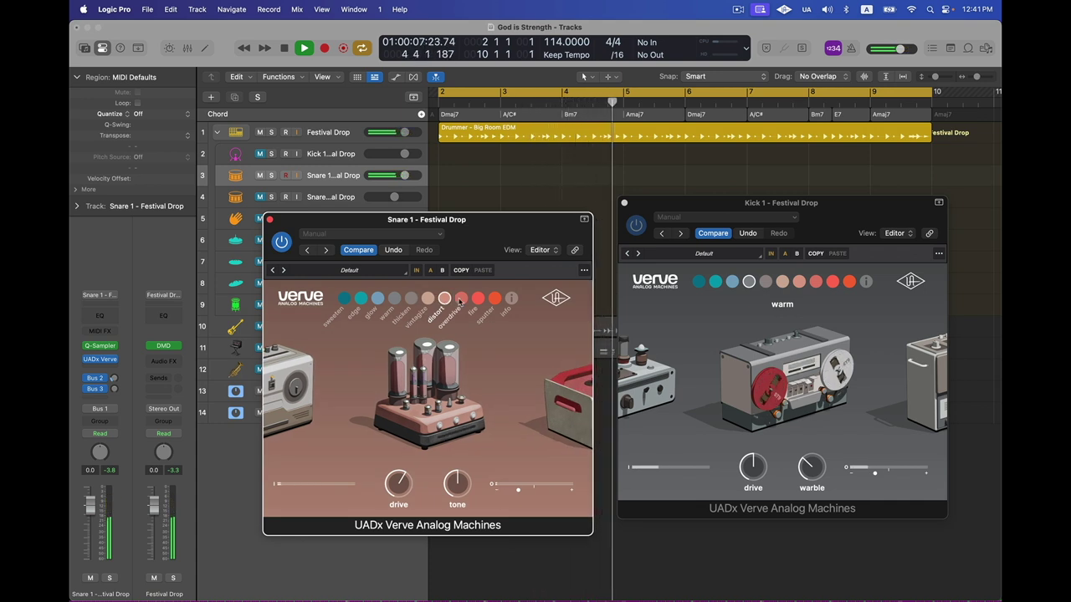
{"action": "left_click", "coordinate": [461, 299]}
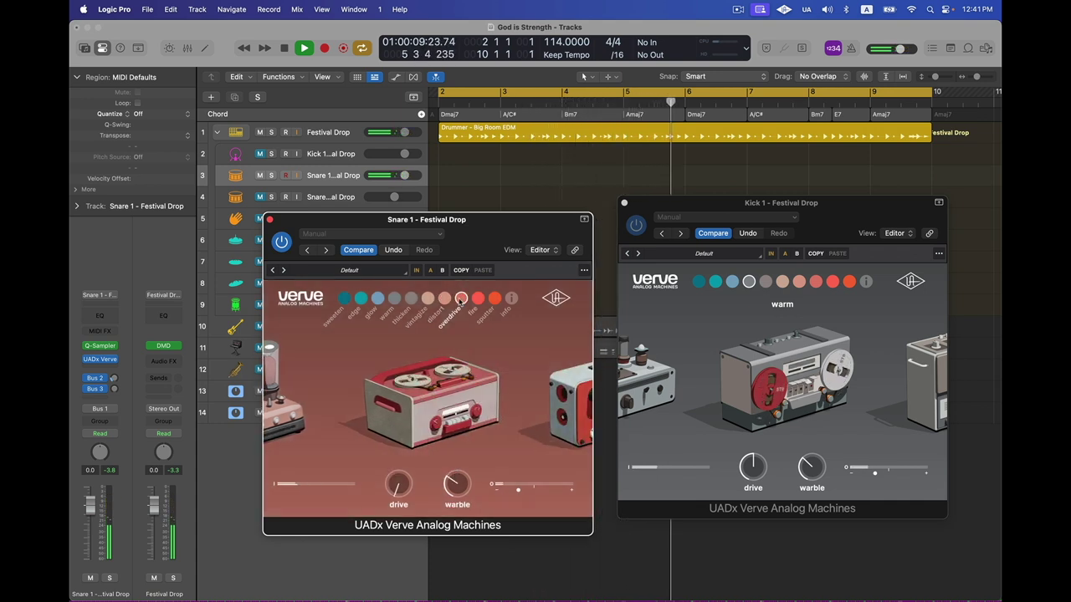
{"action": "left_click", "coordinate": [494, 299]}
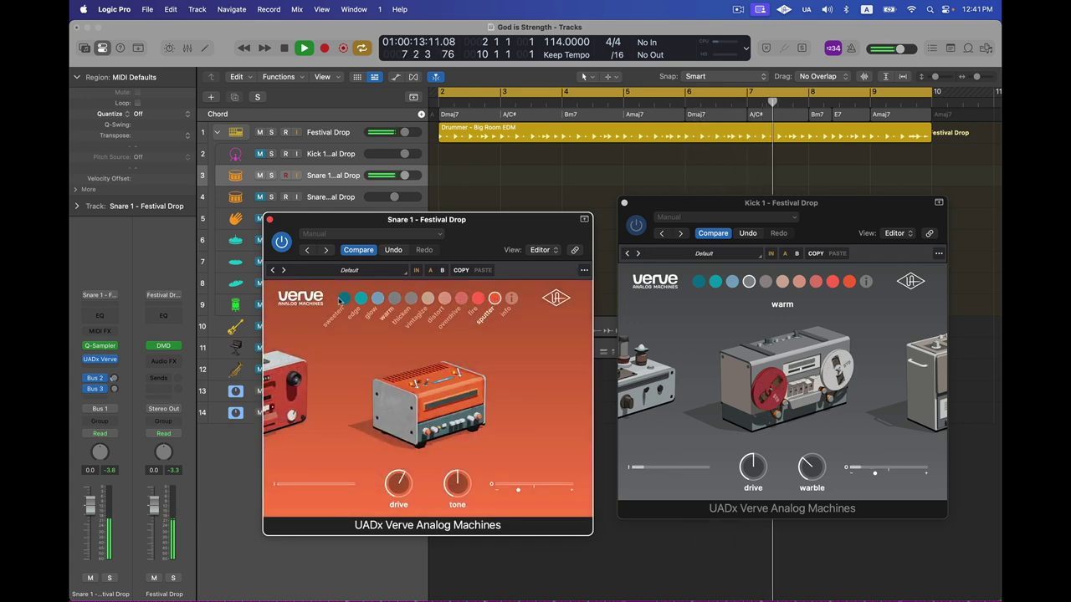
{"action": "left_click", "coordinate": [344, 299]}
{"action": "left_click", "coordinate": [360, 299]}
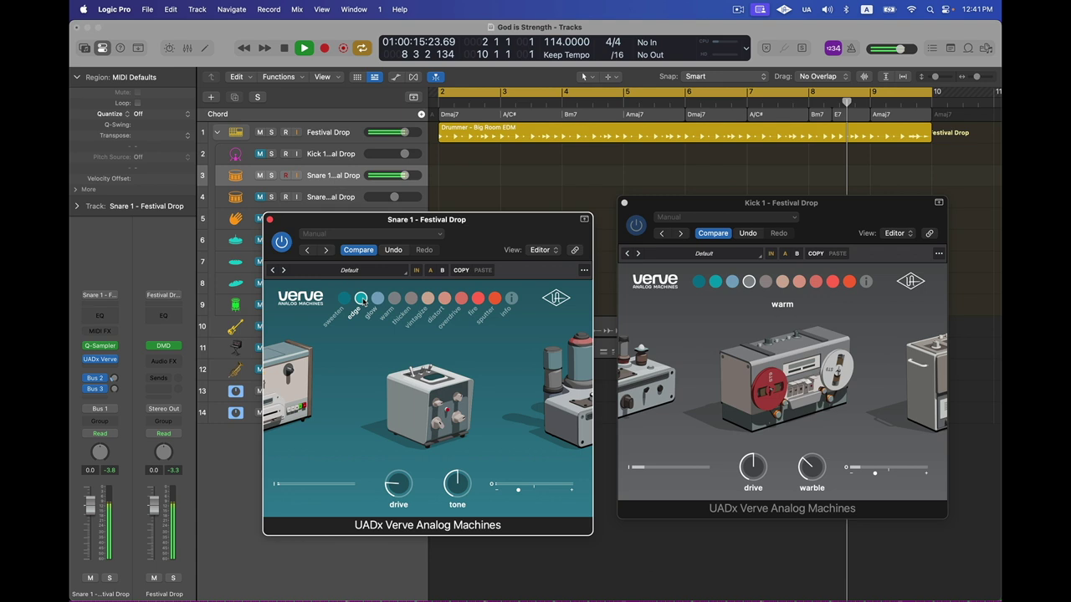
{"action": "left_click", "coordinate": [377, 298]}
{"action": "left_click", "coordinate": [391, 298]}
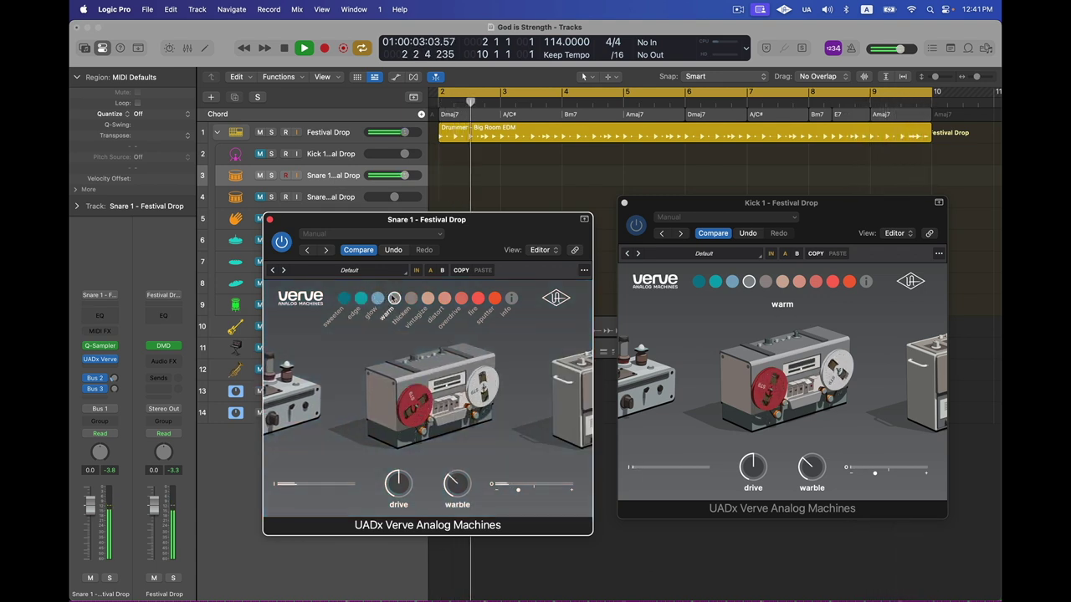
Replay the snare from the loop start and raise the warm machine's drive to 65.0
{"action": "key", "text": "space"}
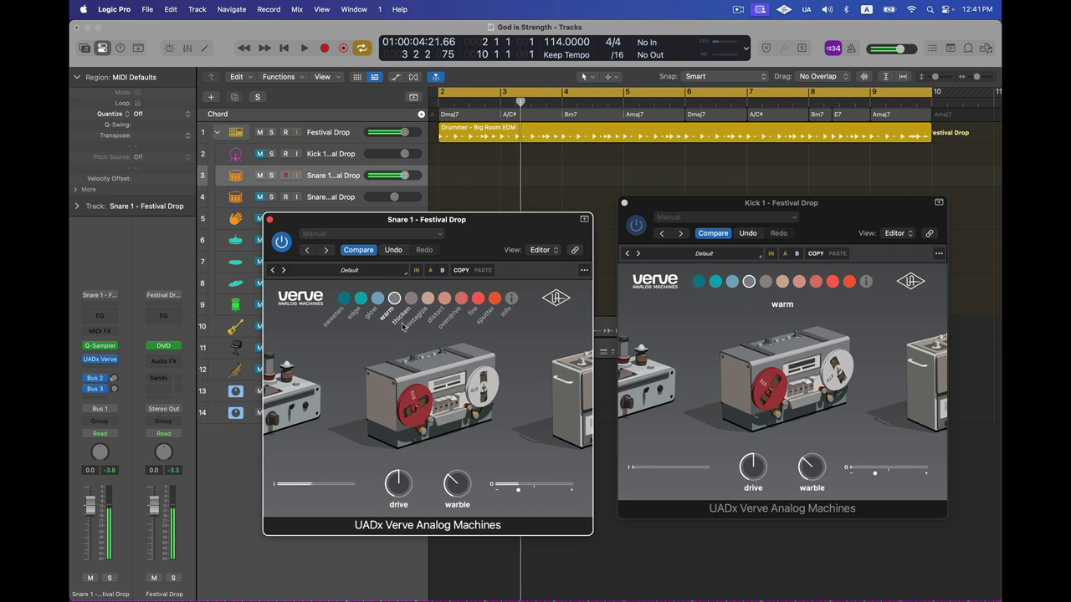
{"action": "key", "text": "space"}
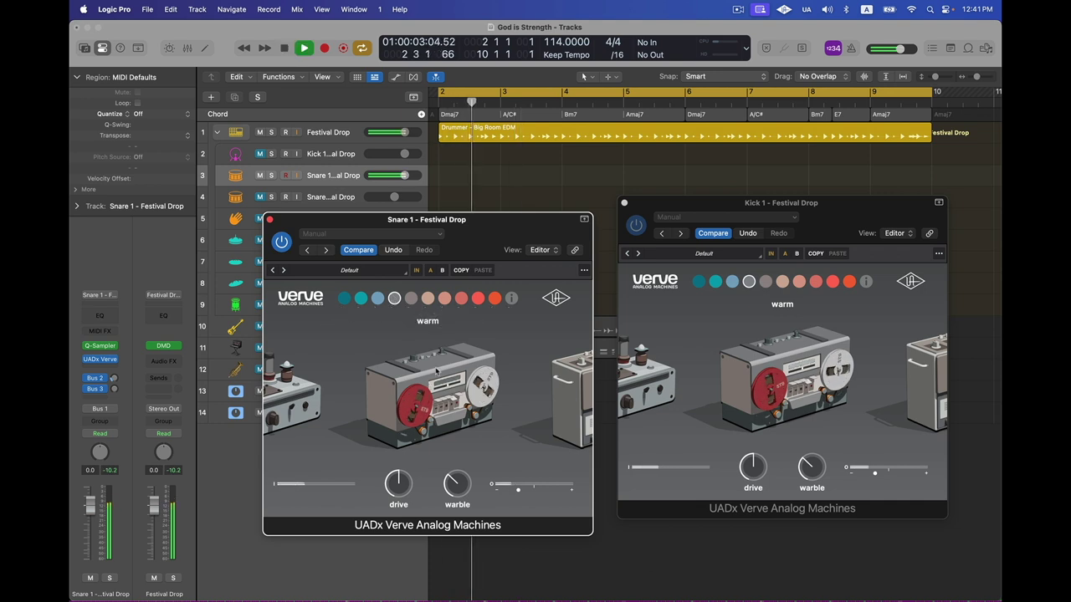
{"action": "key", "text": "space"}
{"action": "key", "text": "space"}
{"action": "mouse_move", "coordinate": [399, 482]}
{"action": "left_click_drag", "start_coordinate": [399, 473], "coordinate": [399, 466]}
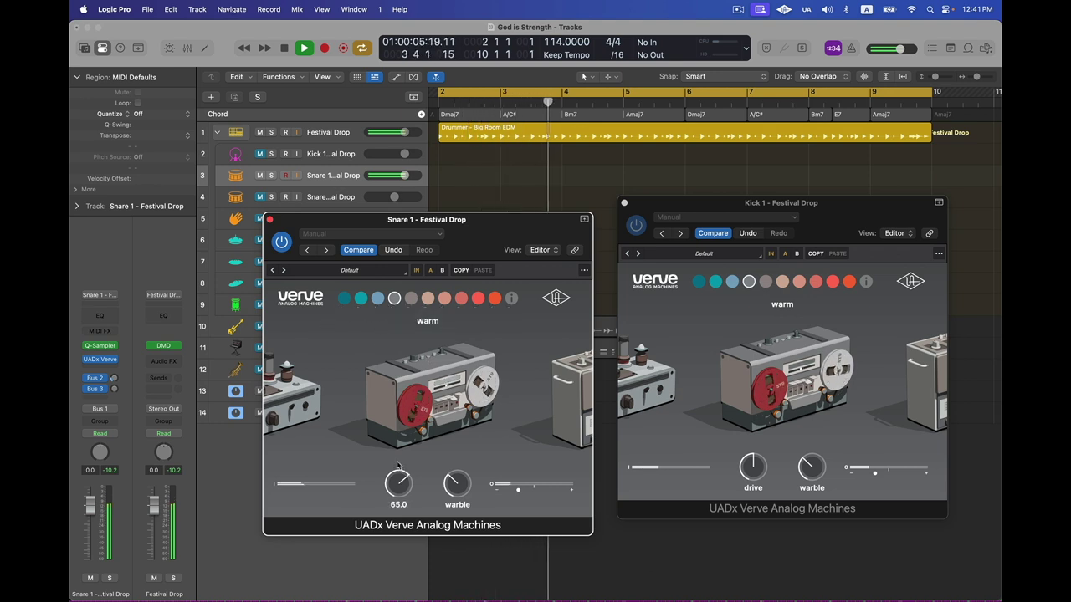
{"action": "mouse_move", "coordinate": [456, 492]}
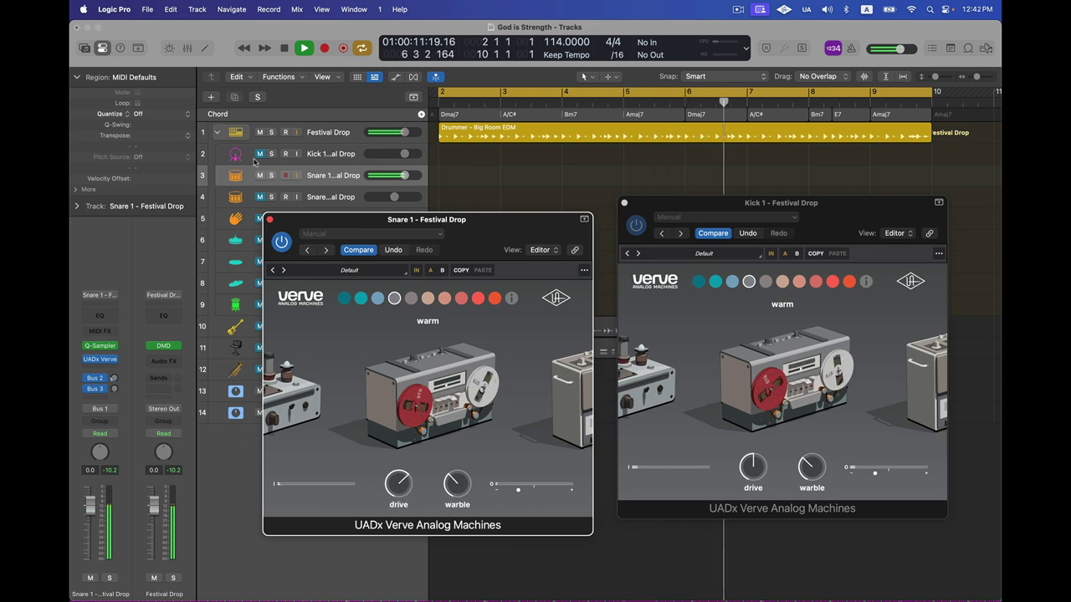
Open the mixer and close the snare and kick Verve plug-in windows
{"action": "key", "text": "super+2"}
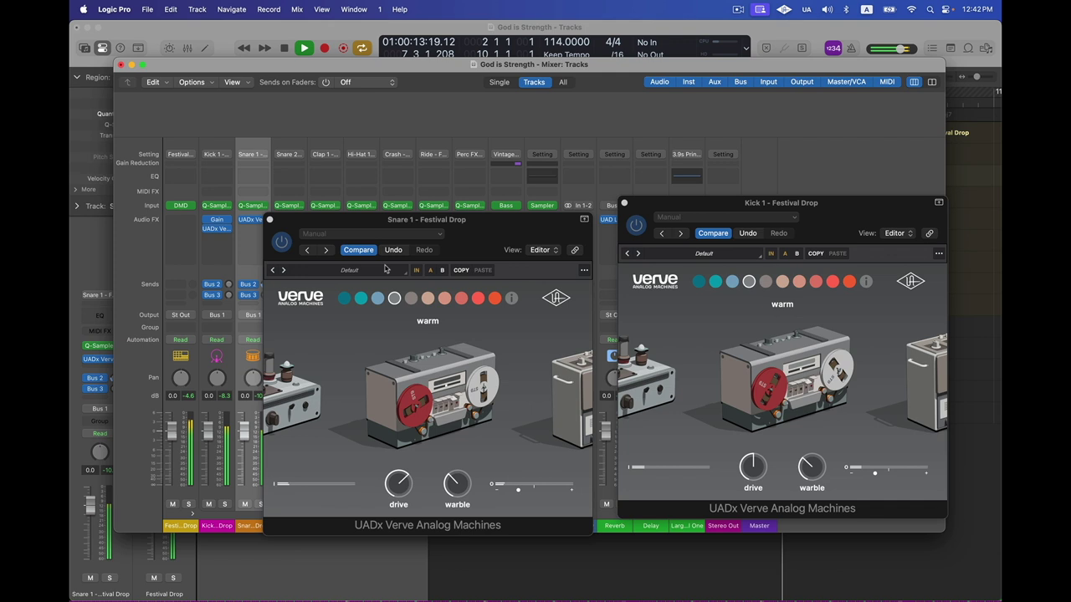
{"action": "left_click", "coordinate": [270, 220]}
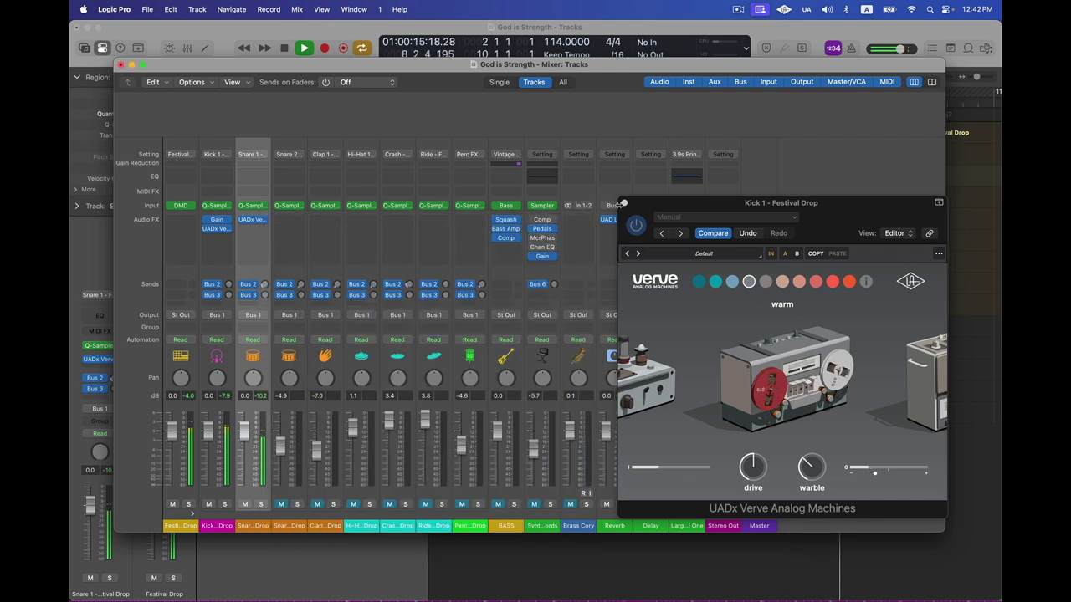
{"action": "left_click", "coordinate": [623, 203]}
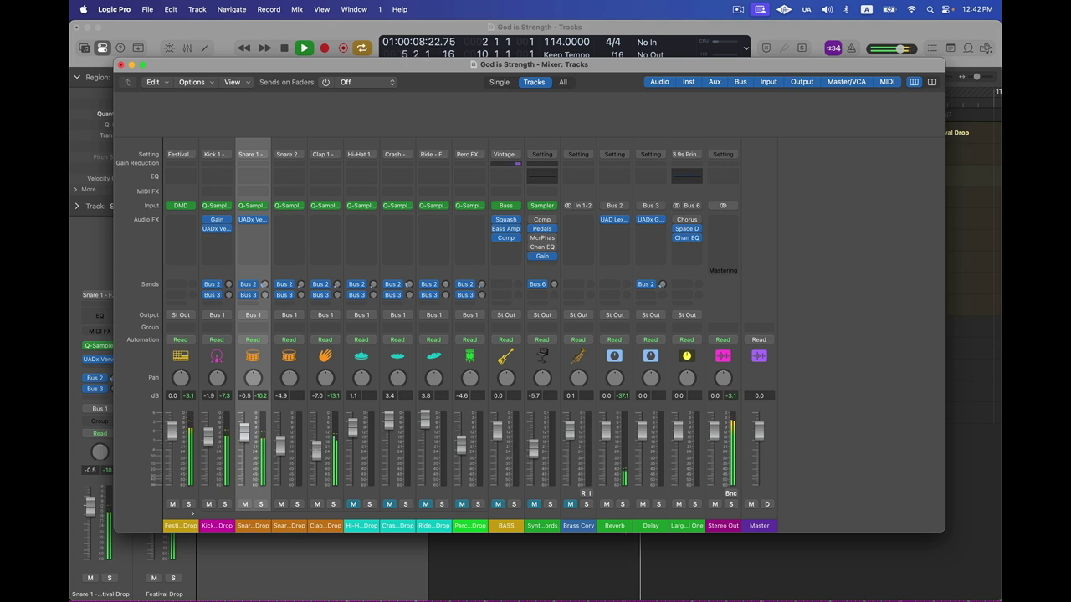
Insert a stereo UADx Verve Analog Machines on the Clap 1 channel, audition it with its default sweeten machine, and stop playback
{"action": "left_click", "coordinate": [336, 224]}
{"action": "mouse_move", "coordinate": [376, 251]}
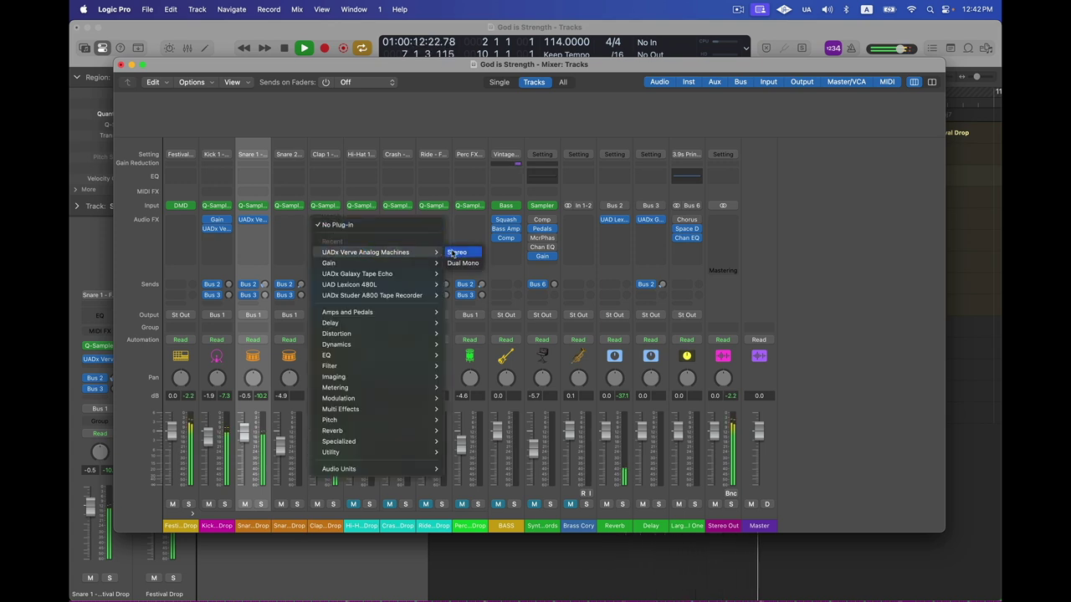
{"action": "left_click", "coordinate": [454, 252]}
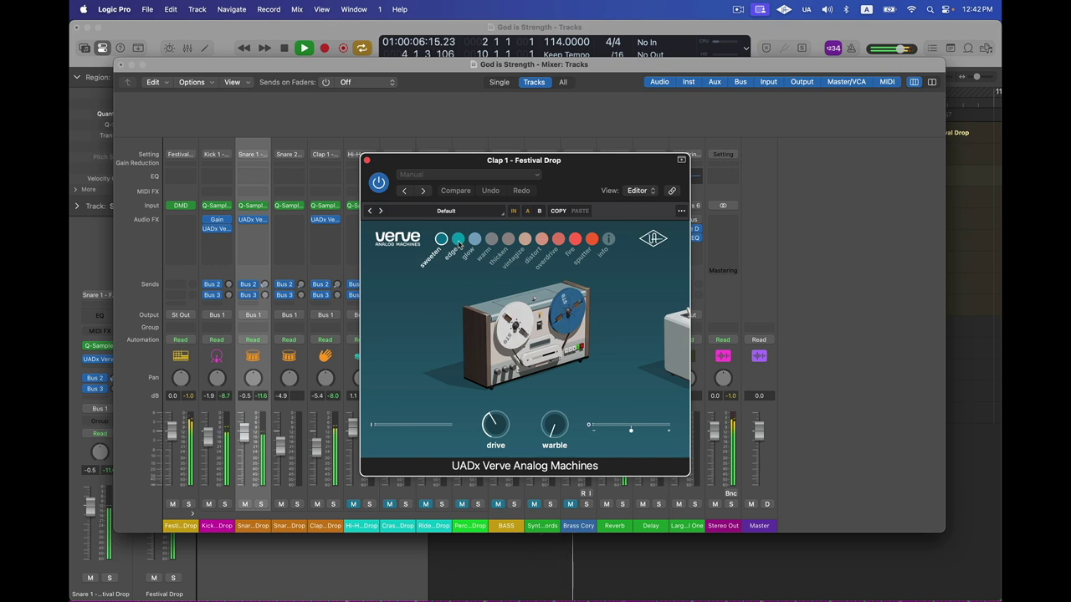
{"action": "key", "text": "space"}
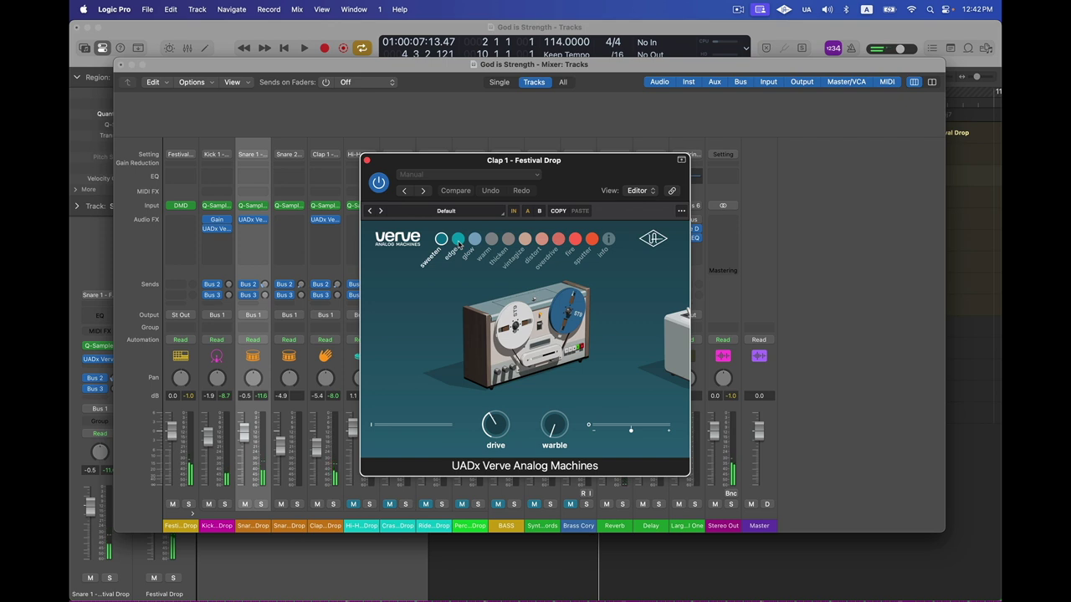
Play the clap through the edge and glow machines, solo it, and set glow's drive to 62.0 with a higher tone
{"action": "key", "text": "space"}
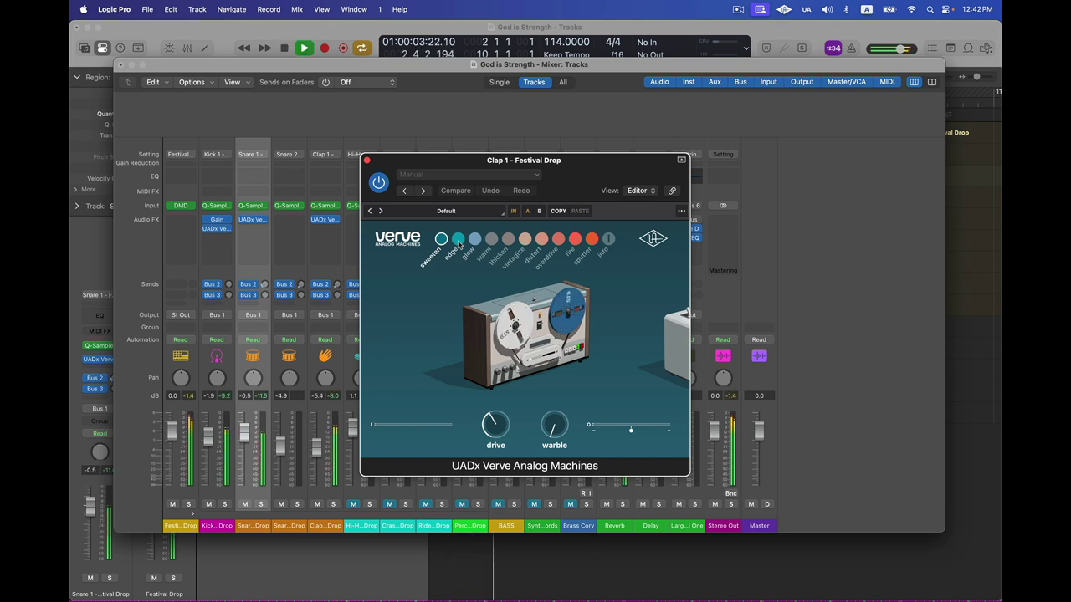
{"action": "left_click", "coordinate": [457, 240]}
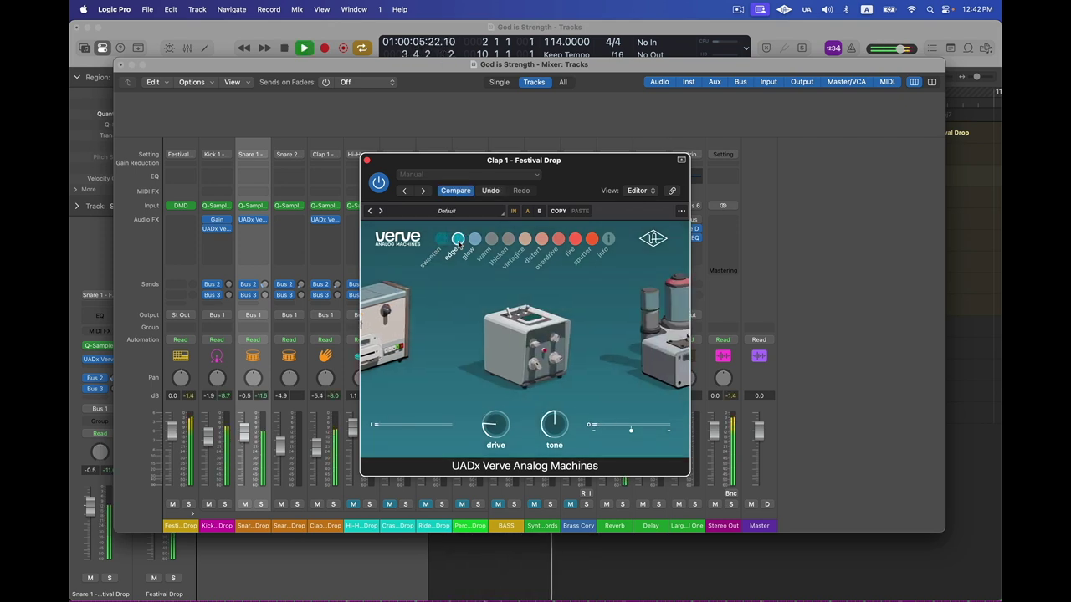
{"action": "left_click", "coordinate": [473, 240]}
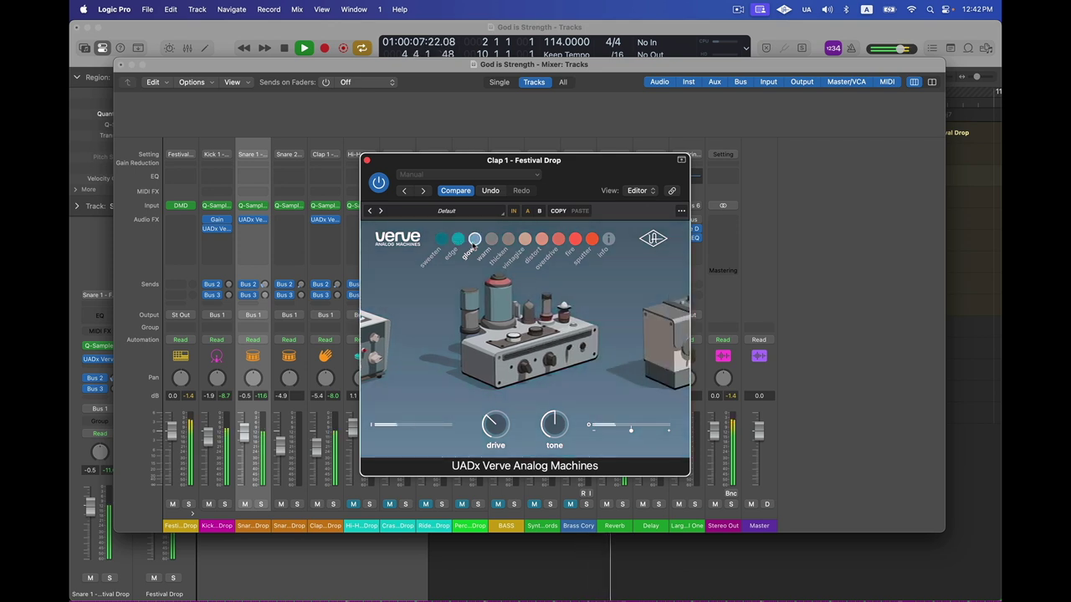
{"action": "left_click", "coordinate": [333, 505]}
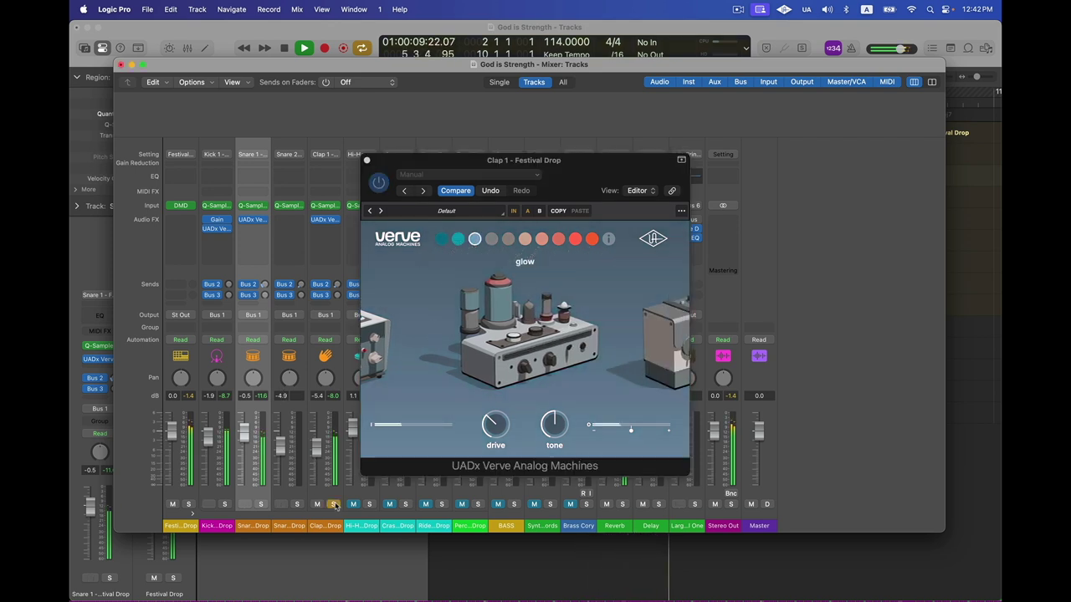
{"action": "left_click", "coordinate": [492, 420]}
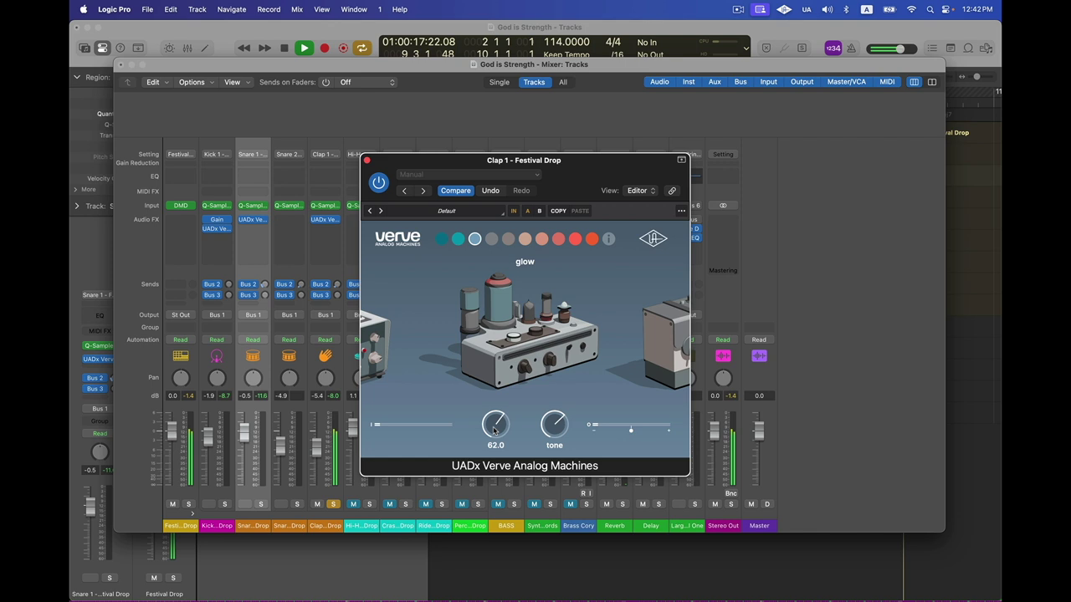
Mute the kick, switch Snare 1's Verve plug-in to the thicken machine, and raise its drive
{"action": "left_click", "coordinate": [247, 506]}
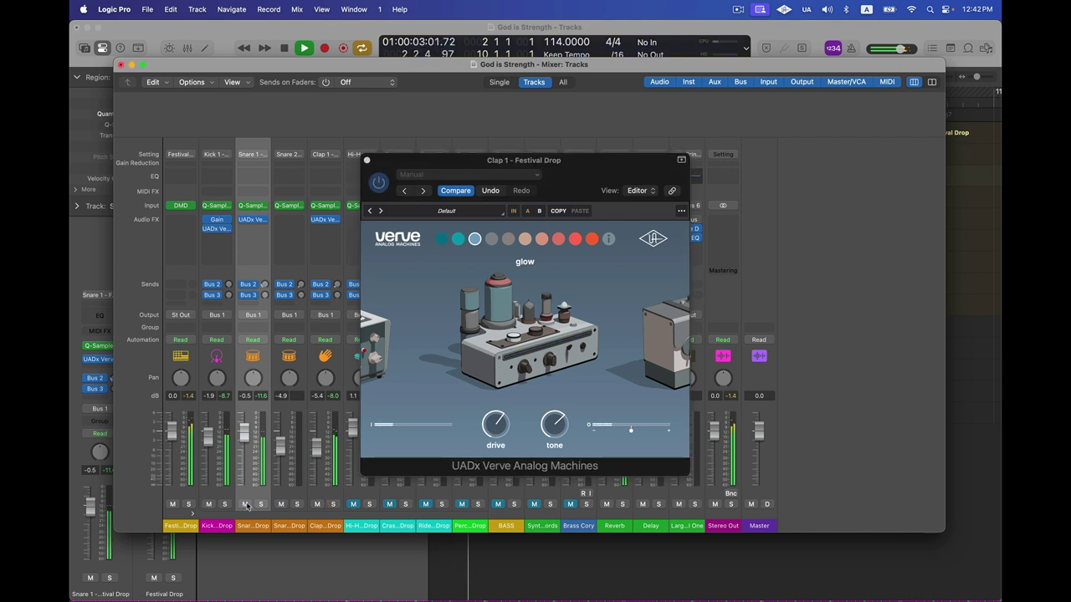
{"action": "left_click", "coordinate": [254, 220]}
{"action": "left_click", "coordinate": [413, 301]}
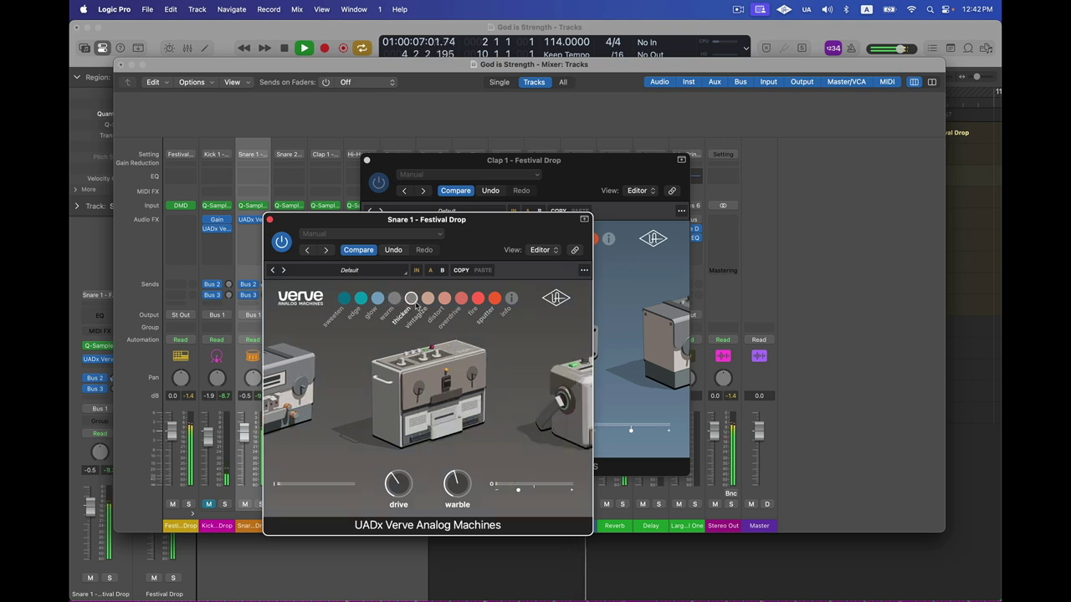
{"action": "mouse_move", "coordinate": [402, 500]}
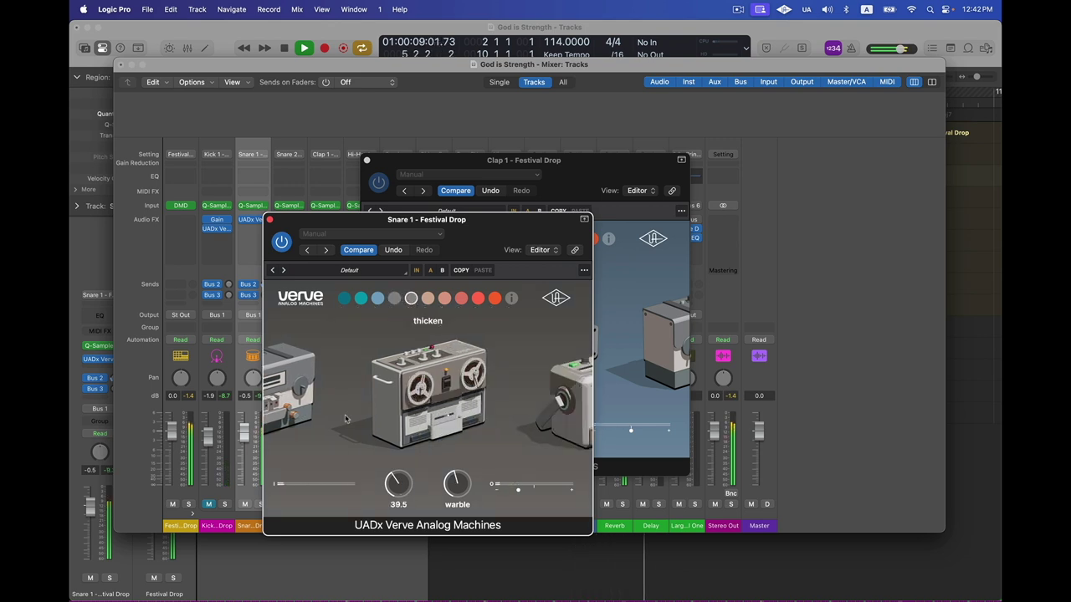
{"action": "left_click_drag", "start_coordinate": [373, 222], "coordinate": [582, 208]}
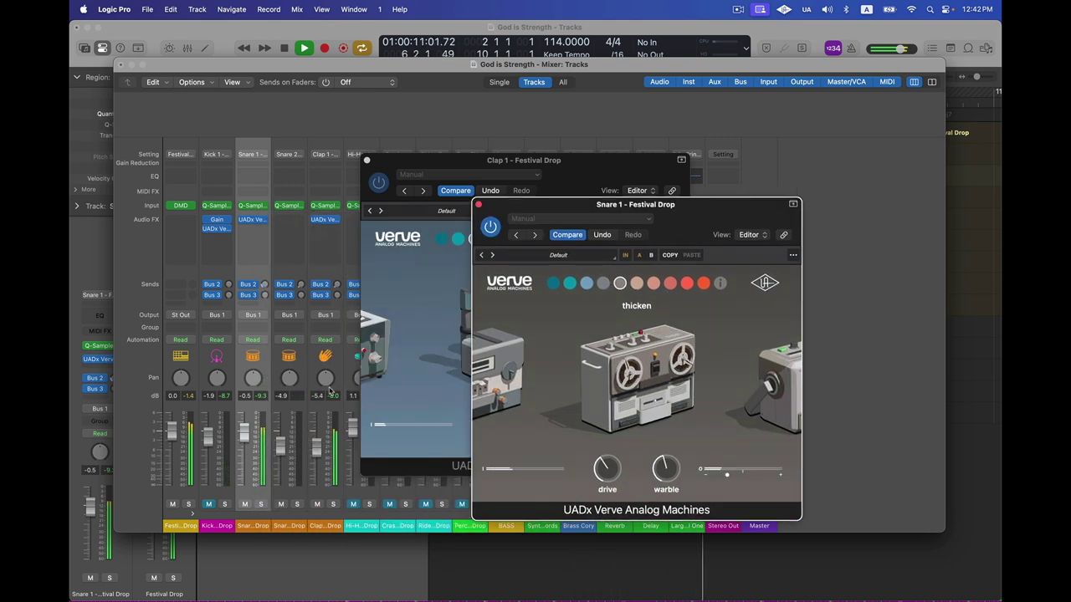
{"action": "mouse_move", "coordinate": [611, 458]}
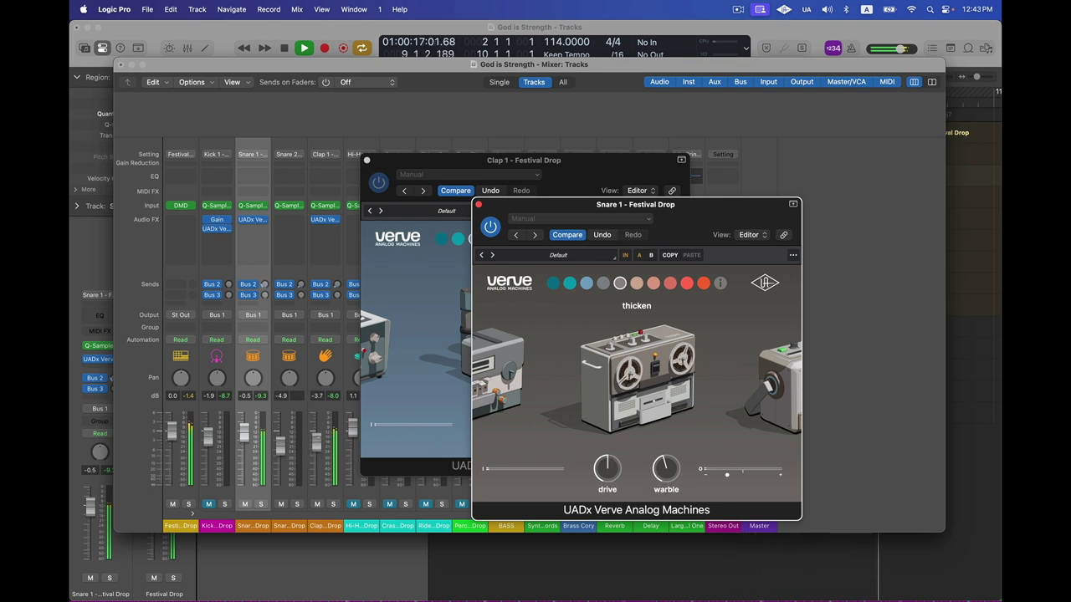
Close the open Verve windows and lower Snare 1, Snare 2 and Clap 1 to -2.7, -6.6 and -5.6 dB
{"action": "left_click", "coordinate": [246, 436]}
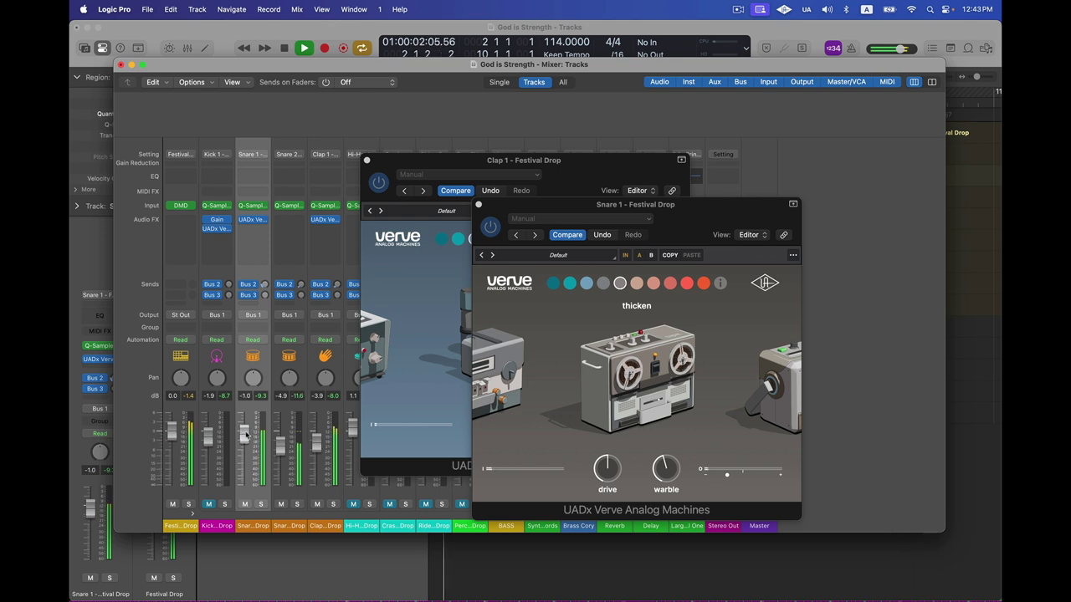
{"action": "left_click", "coordinate": [478, 205]}
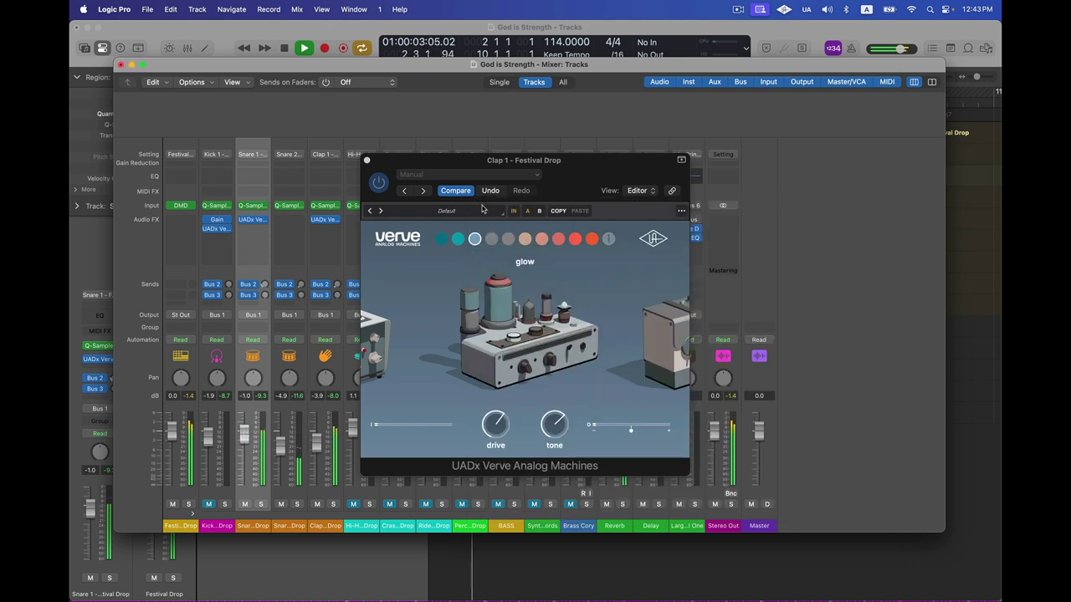
{"action": "left_click", "coordinate": [367, 161]}
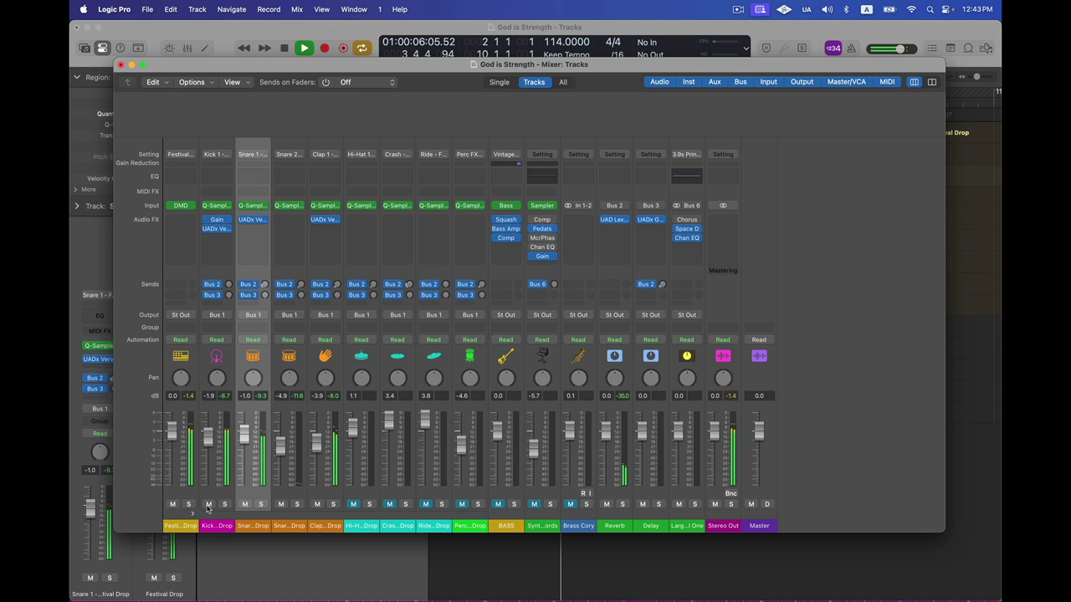
{"action": "left_click_drag", "start_coordinate": [257, 492], "coordinate": [318, 492]}
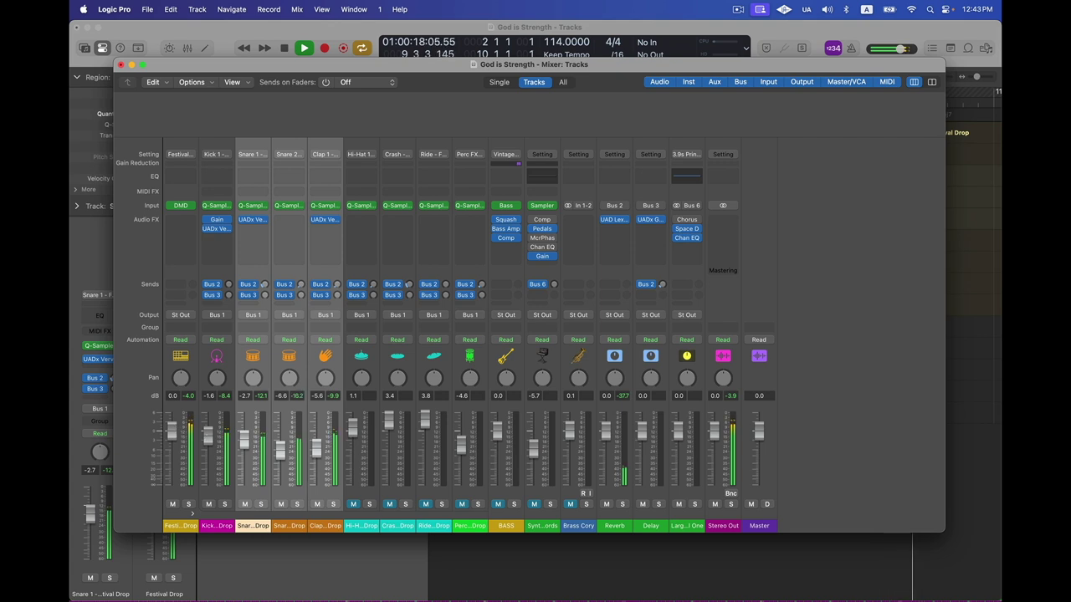
Insert a stereo UADx Verve Analog Machines on the Snare 2 channel
{"action": "left_click", "coordinate": [284, 495]}
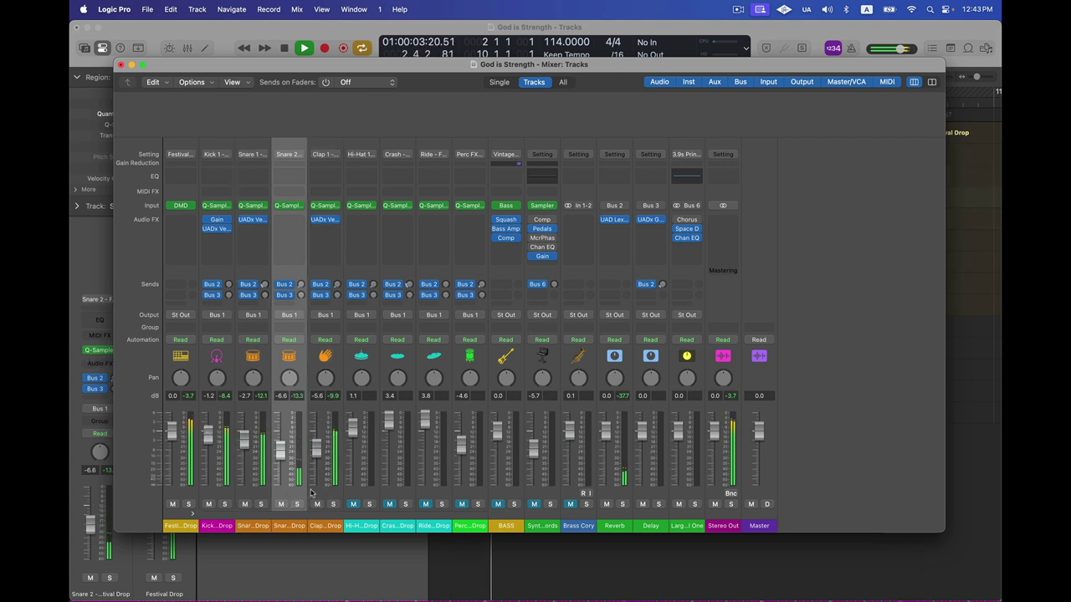
{"action": "left_click", "coordinate": [286, 231]}
{"action": "mouse_move", "coordinate": [330, 253]}
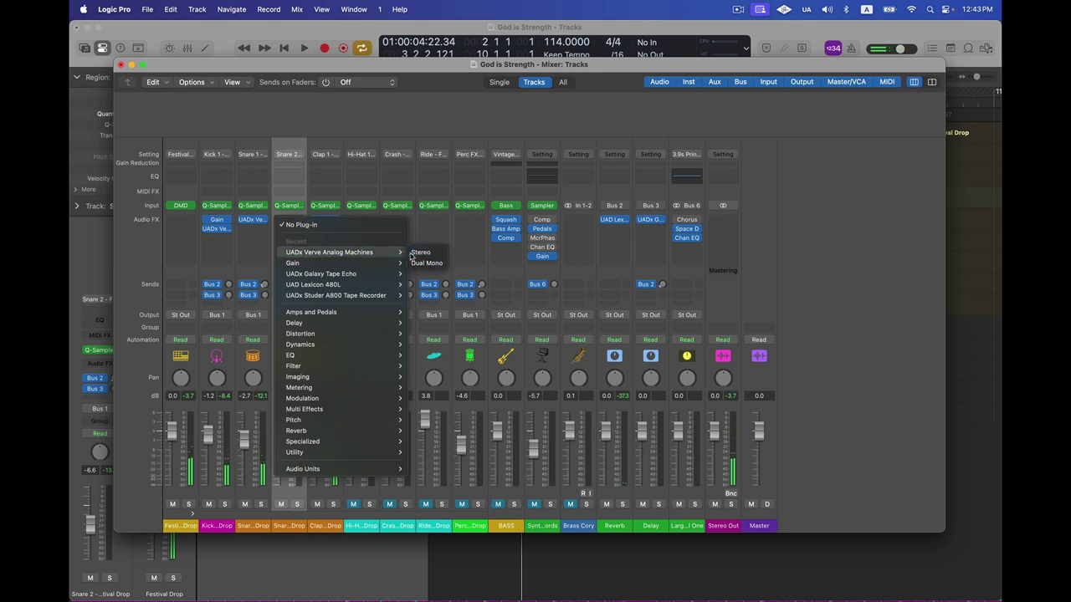
{"action": "left_click", "coordinate": [418, 253]}
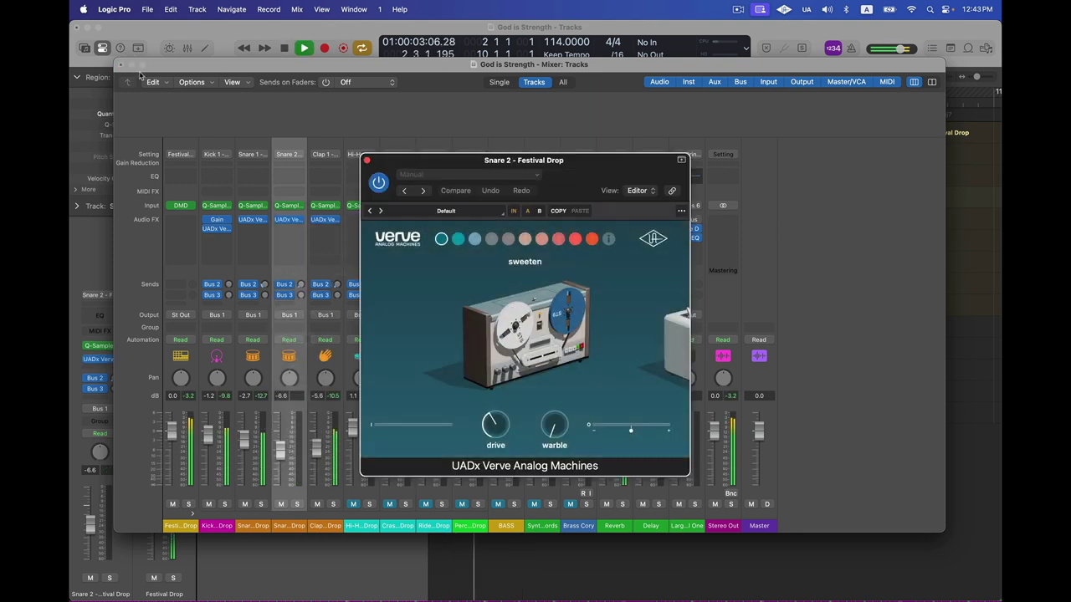
Limit the cycle range to bar 9 and raise the drive of Snare 2's sweeten machine during playback
{"action": "left_click", "coordinate": [121, 65]}
{"action": "key", "text": "space"}
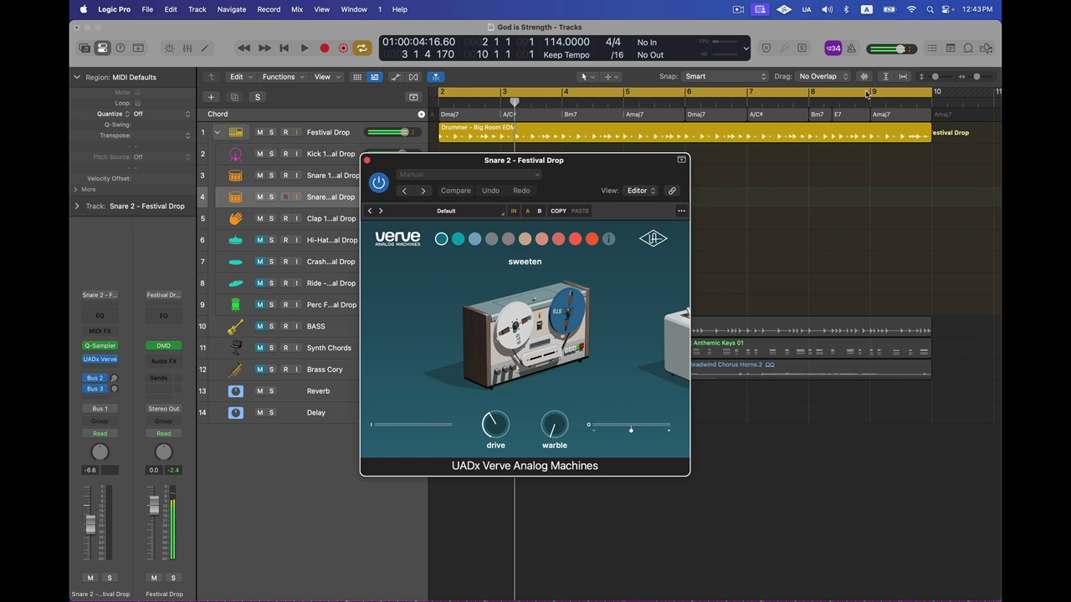
{"action": "left_click", "coordinate": [870, 94]}
{"action": "key", "text": "space"}
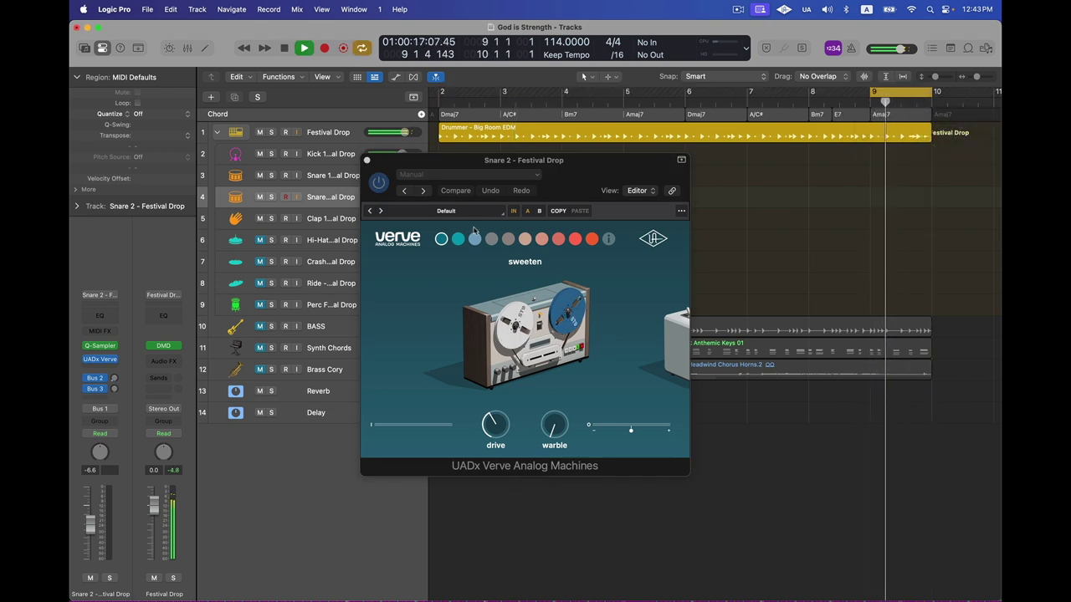
{"action": "left_click_drag", "start_coordinate": [495, 426], "coordinate": [497, 423]}
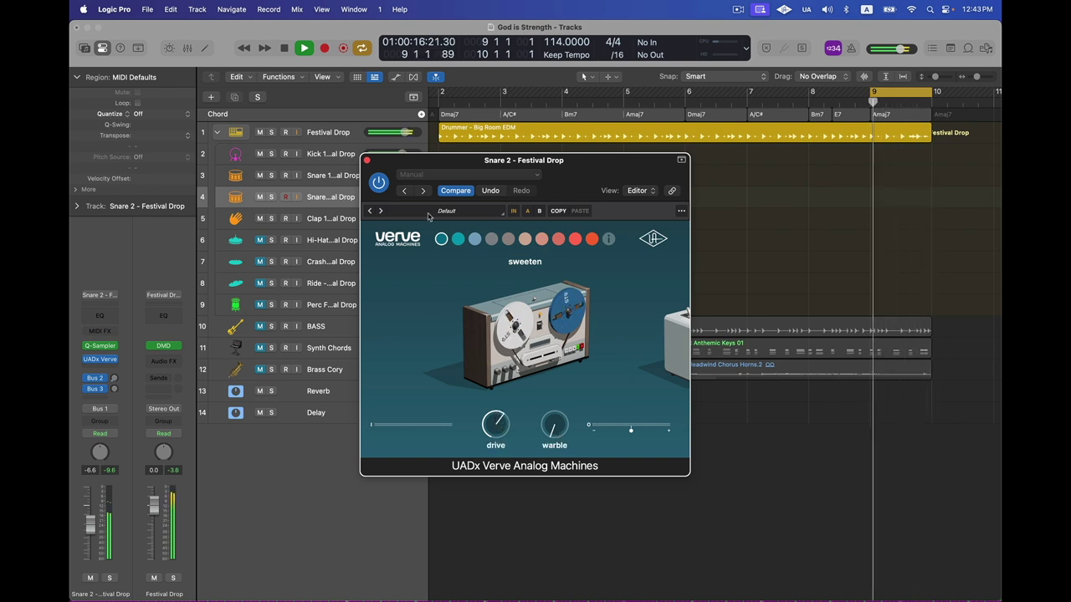
{"action": "left_click", "coordinate": [367, 159]}
Unmute and solo Hi-Hat 1 in the mixer, balance it at pan +14 and -3.3 dB, and release the solo
{"action": "key", "text": "x"}
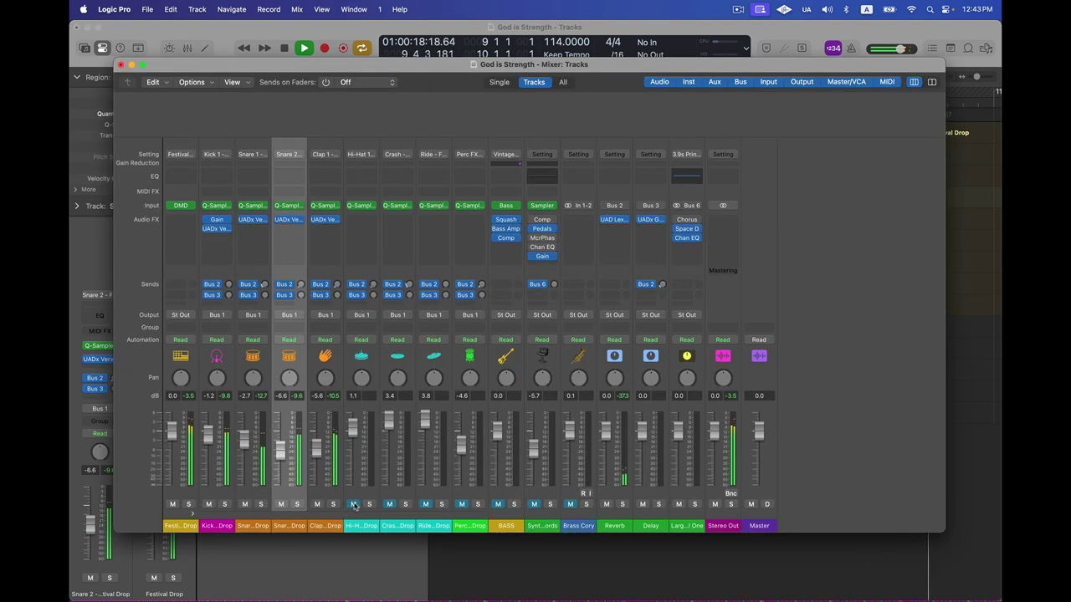
{"action": "left_click", "coordinate": [369, 504]}
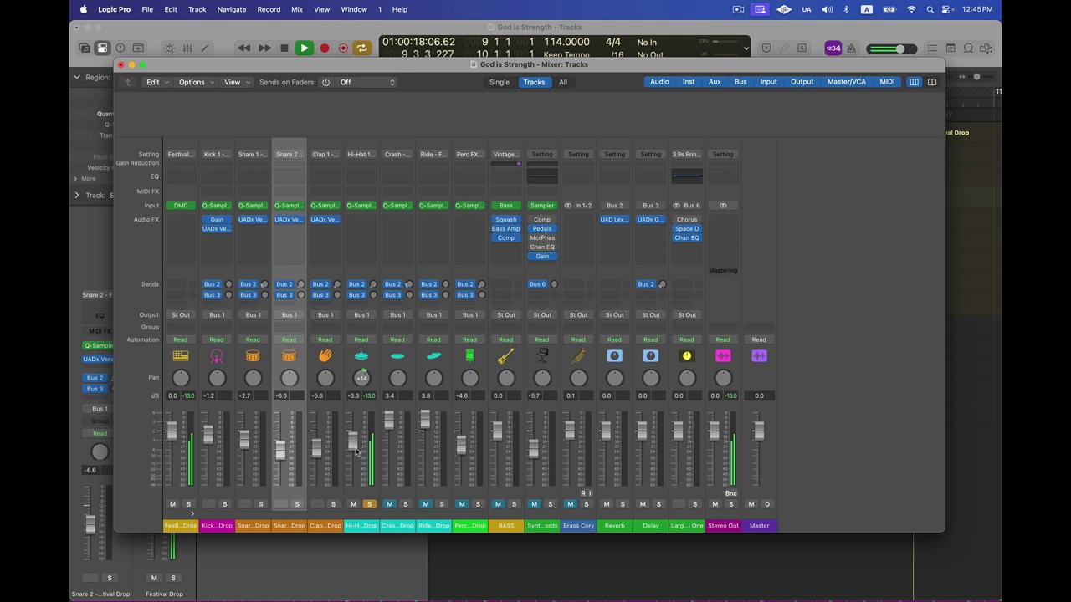
{"action": "left_click", "coordinate": [371, 504]}
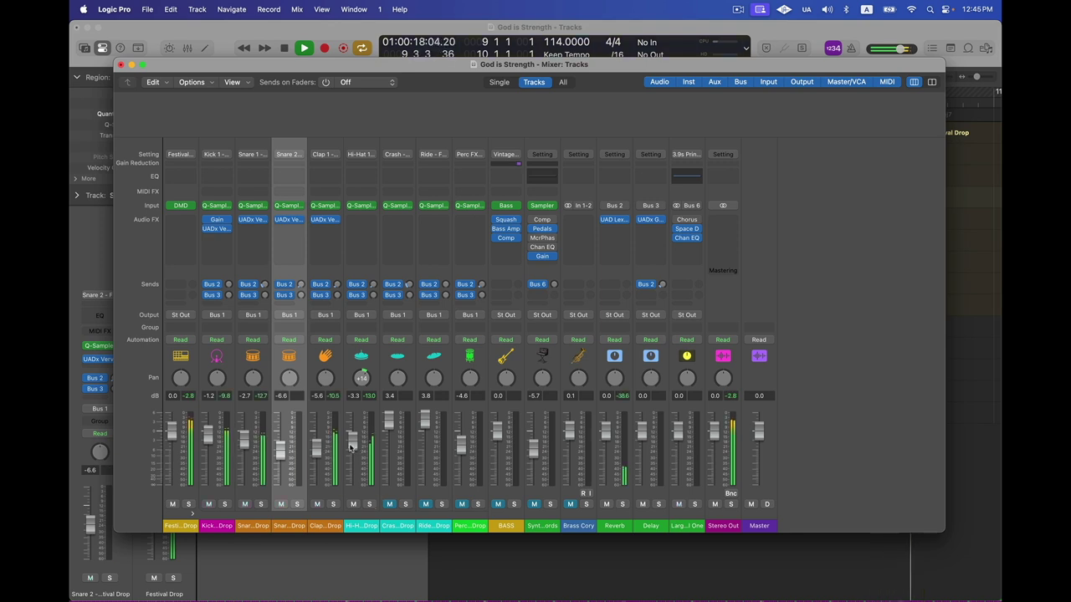
Insert a stereo UADx Verve Analog Machines on the Hi-Hat 1 channel
{"action": "left_click", "coordinate": [368, 222]}
{"action": "mouse_move", "coordinate": [427, 253]}
{"action": "left_click", "coordinate": [505, 252]}
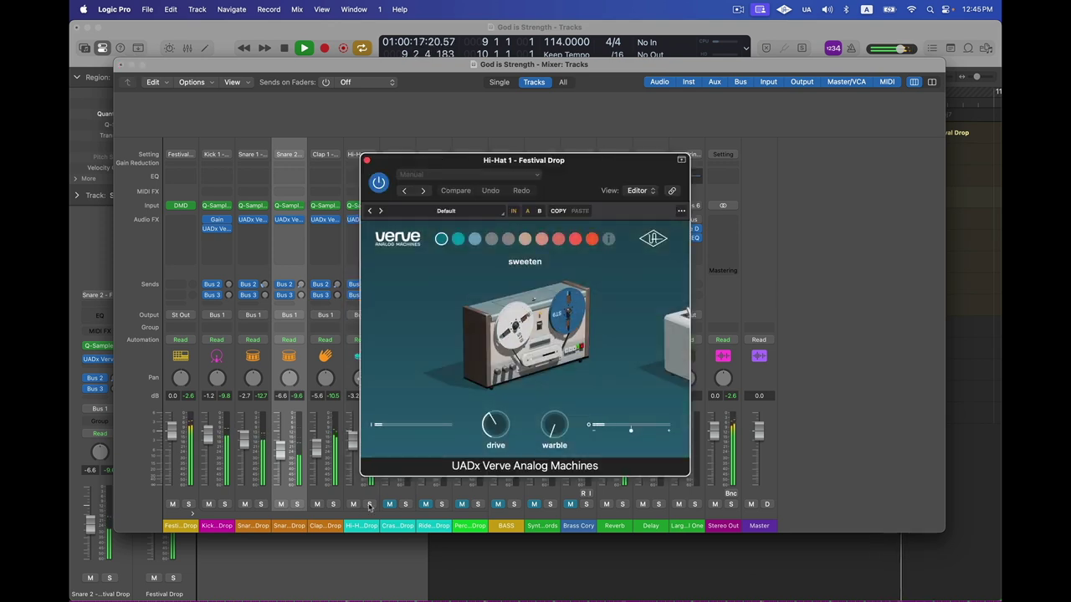
Solo the hi-hat and audition the edge, glow and fire machines, trying fire's drive around 58.0
{"action": "left_click", "coordinate": [369, 505]}
{"action": "left_click", "coordinate": [458, 239]}
{"action": "left_click", "coordinate": [474, 239]}
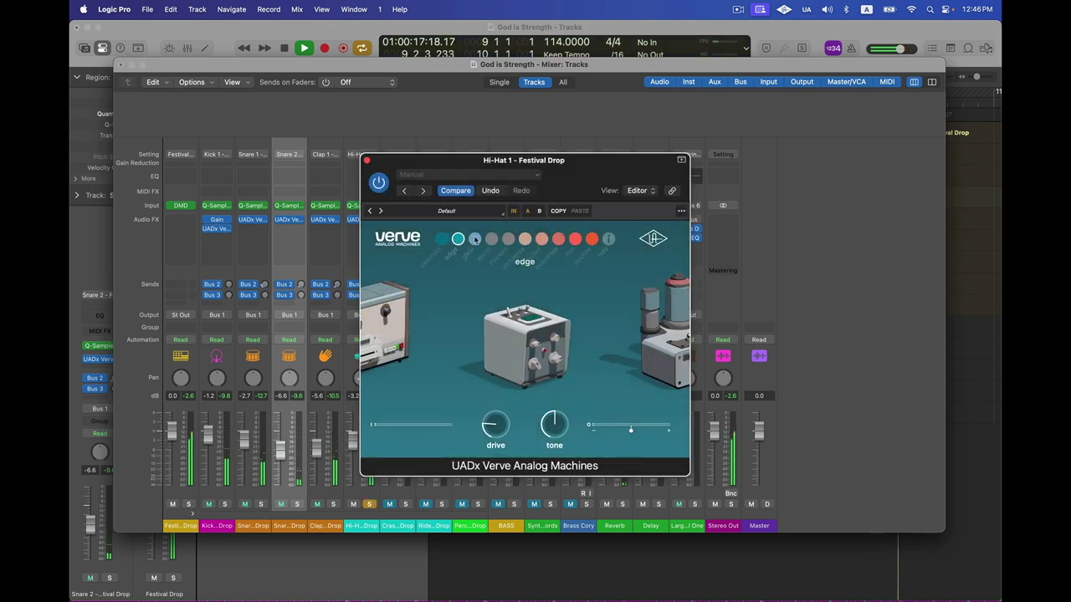
{"action": "left_click", "coordinate": [574, 240]}
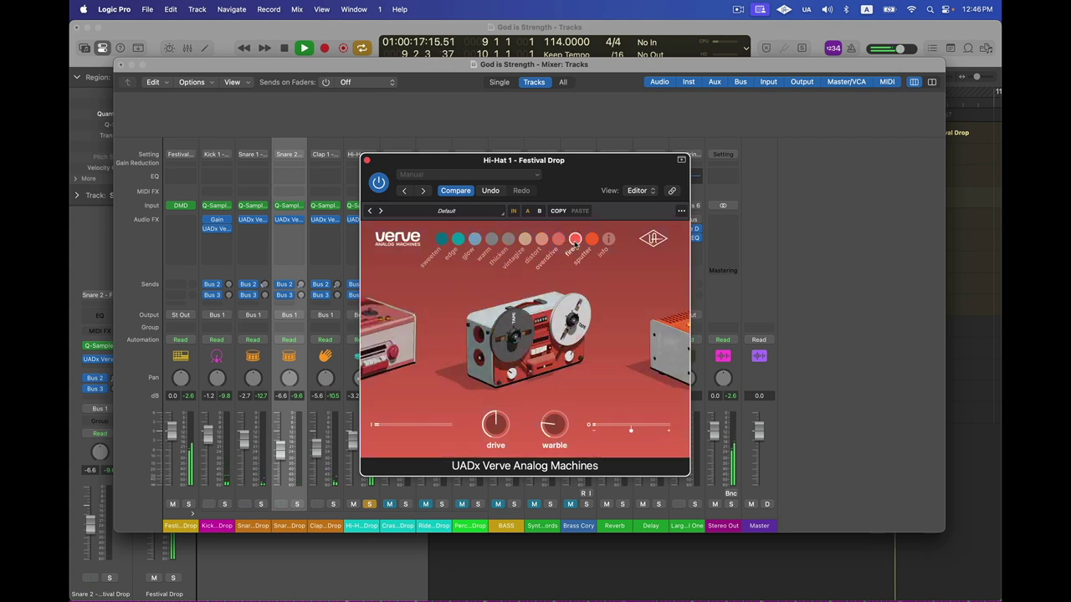
{"action": "left_click_drag", "start_coordinate": [504, 426], "coordinate": [500, 442]}
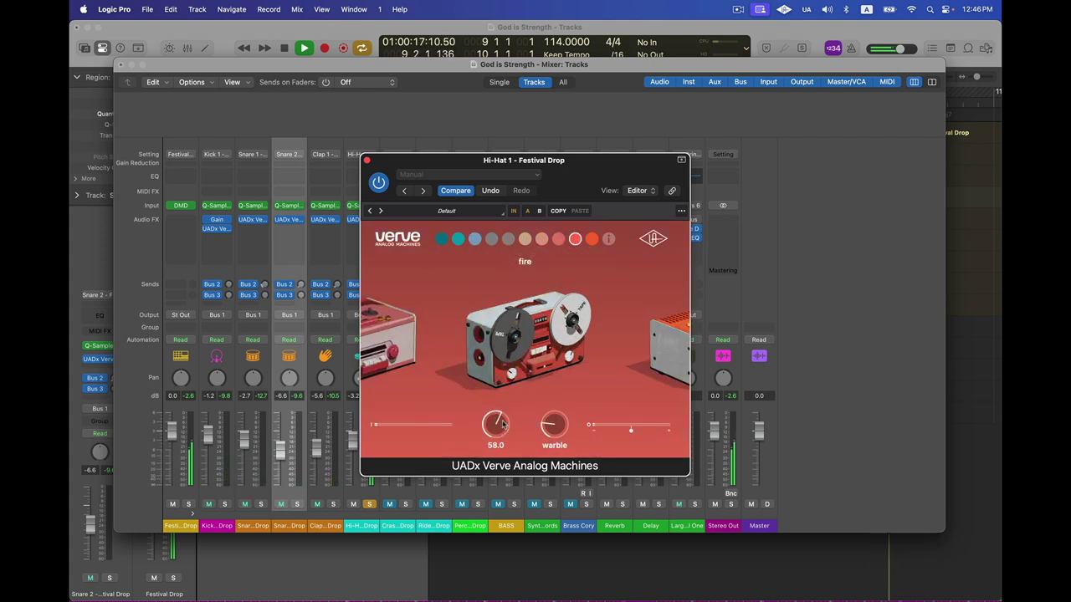
Switch the hi-hat to the sputter machine, adjust its drive, and set its tone to 4.5 dB
{"action": "left_click", "coordinate": [592, 240]}
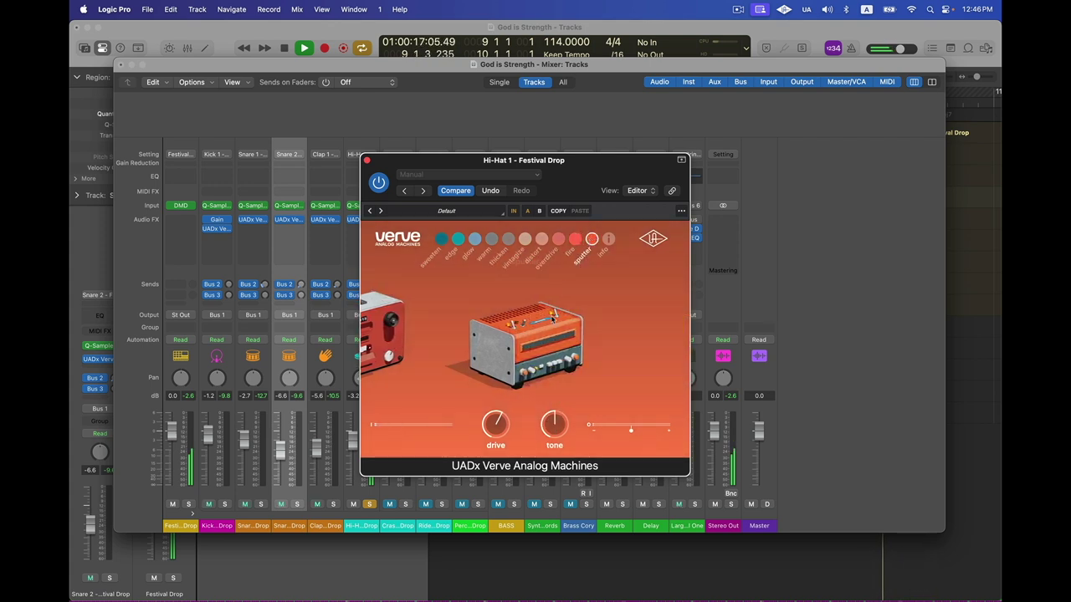
{"action": "mouse_move", "coordinate": [503, 424]}
{"action": "left_mouse_down"}
{"action": "mouse_move", "coordinate": [506, 474]}
{"action": "mouse_move", "coordinate": [503, 422]}
{"action": "mouse_move", "coordinate": [495, 436]}
{"action": "left_mouse_up"}
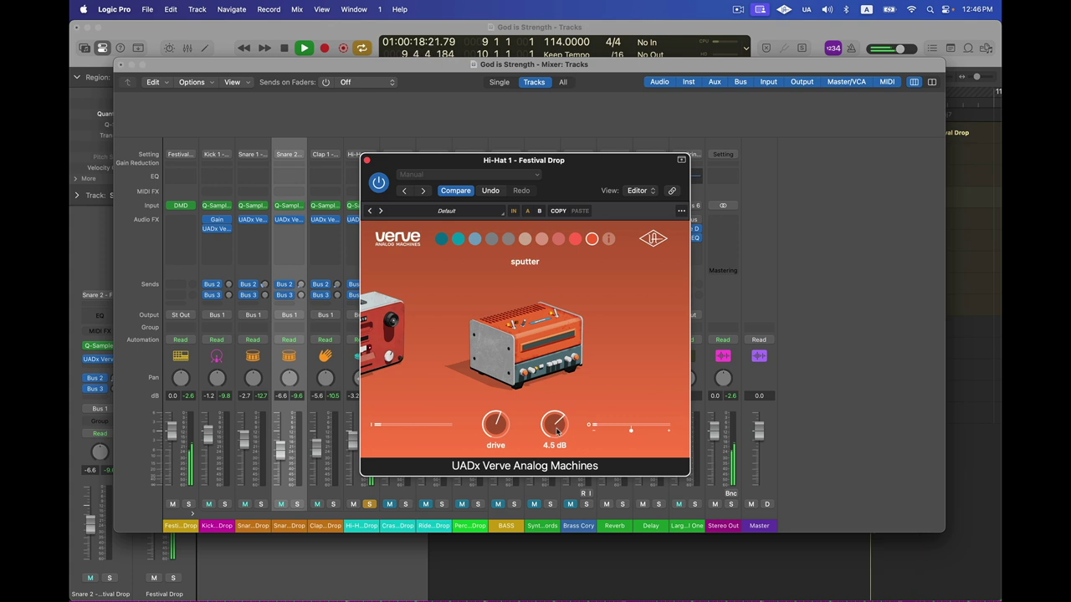
{"action": "left_click", "coordinate": [367, 159]}
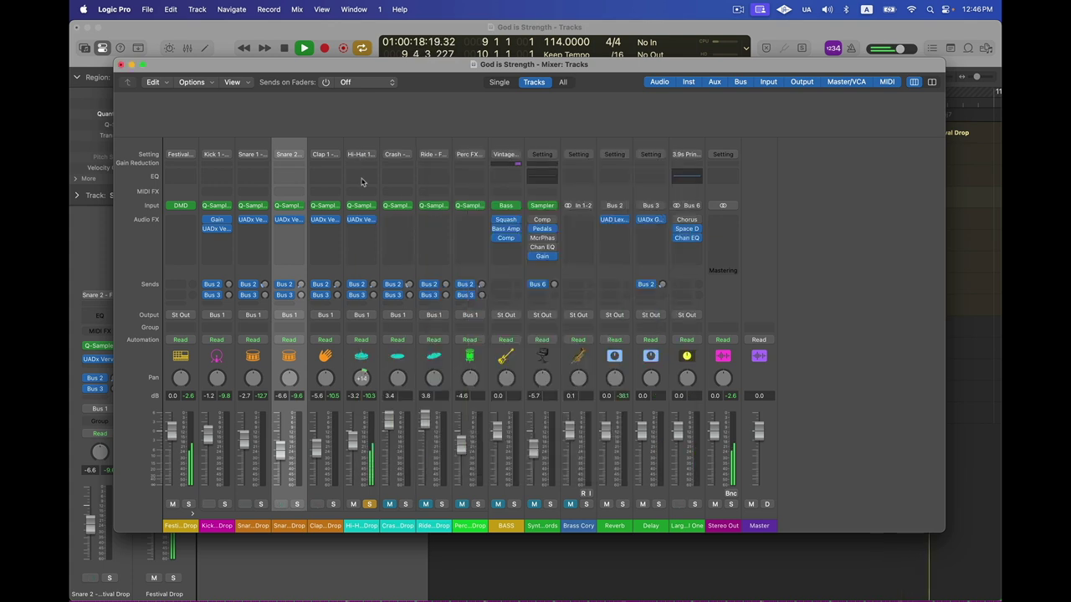
Unsolo the hi-hat at pan +13 and -3.5 dB, and unmute the crash and ride, lowering the crash to -0.2 dB
{"action": "left_click", "coordinate": [369, 510]}
{"action": "left_click", "coordinate": [369, 505]}
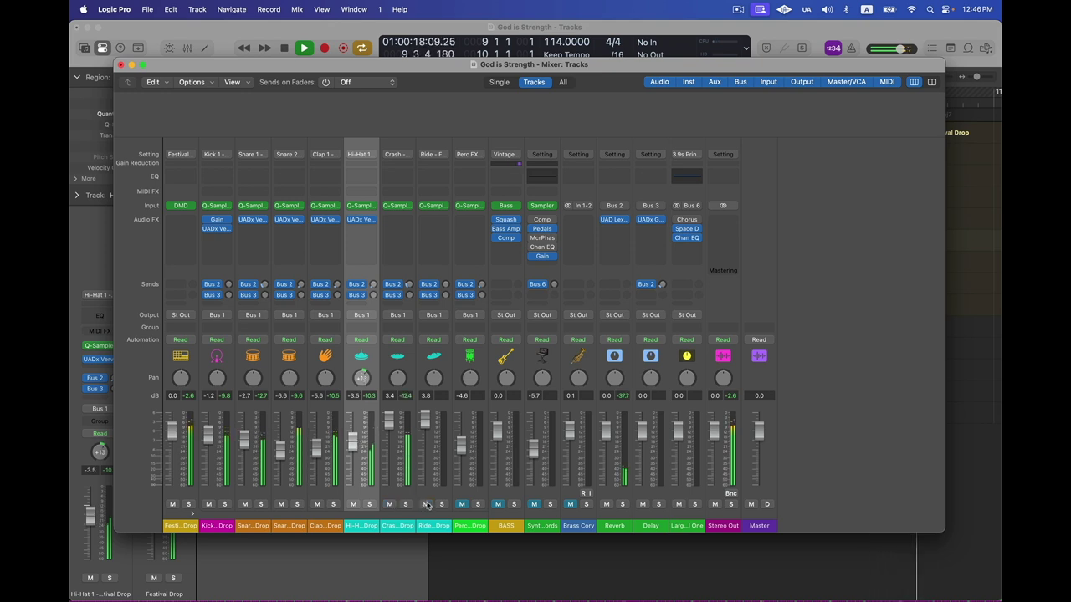
{"action": "left_click_drag", "start_coordinate": [389, 422], "coordinate": [391, 442]}
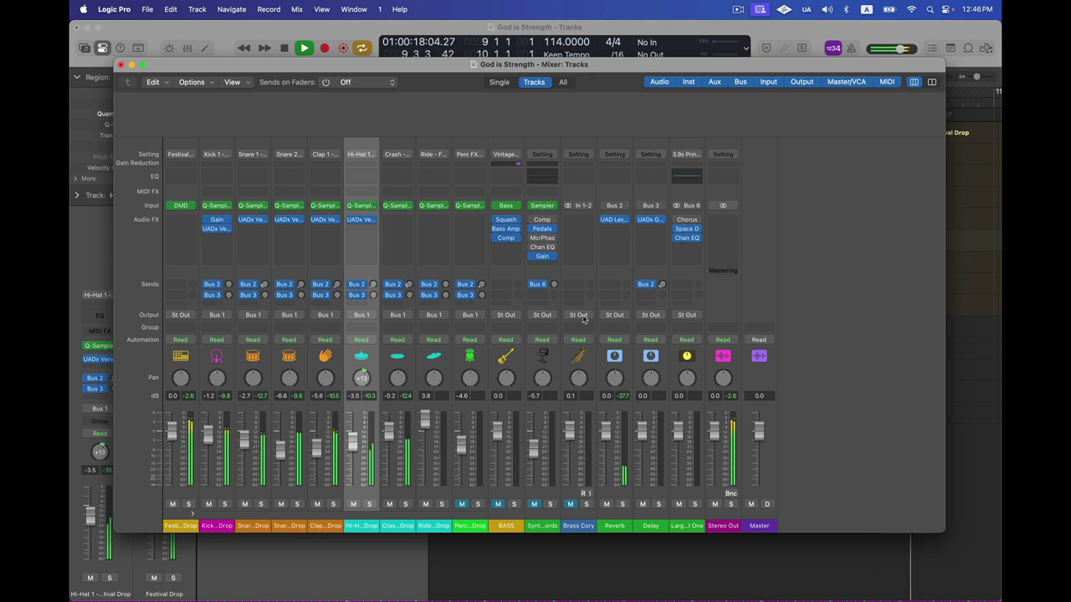
Extend the cycle range back to bar 2, replay the drum kit from there, and reopen the mixer
{"action": "left_click_drag", "start_coordinate": [751, 65], "coordinate": [712, 225]}
{"action": "key", "text": "space"}
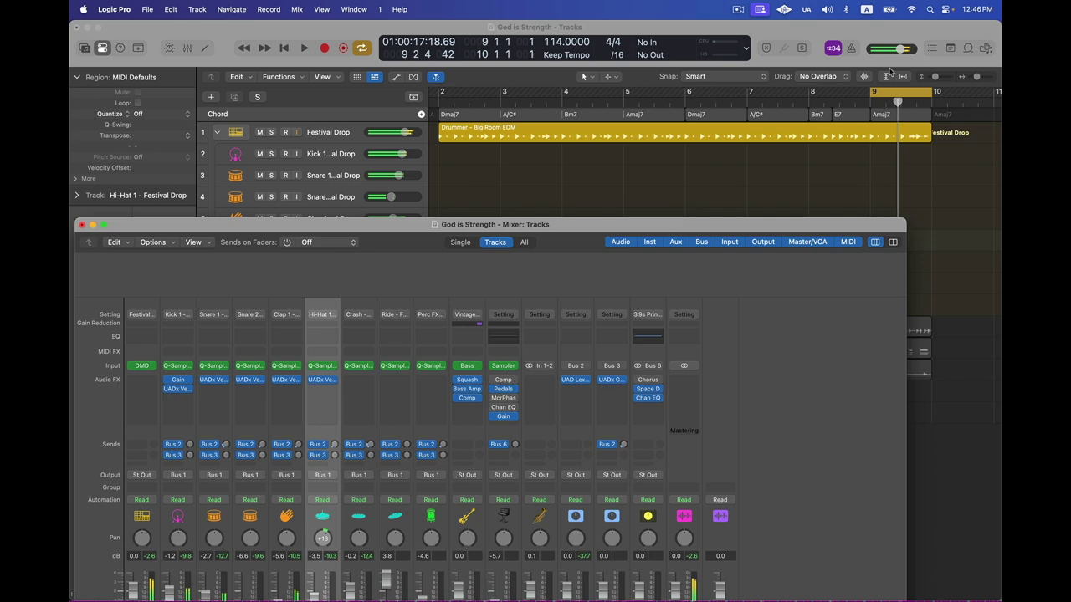
{"action": "key", "text": "x"}
{"action": "left_click_drag", "start_coordinate": [873, 94], "coordinate": [443, 139]}
{"action": "key", "text": "space"}
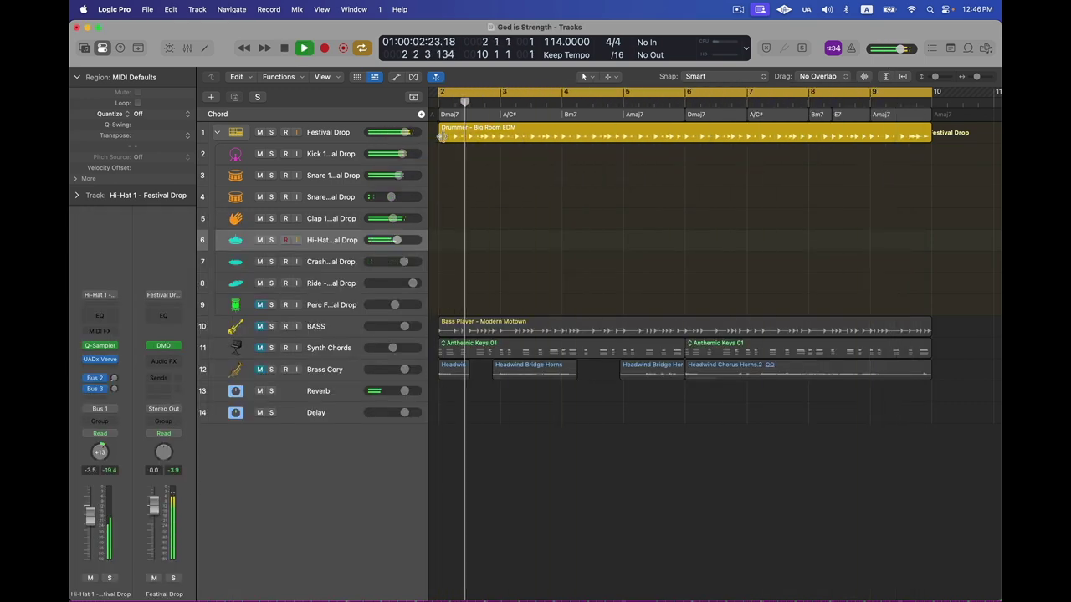
{"action": "key", "text": "x"}
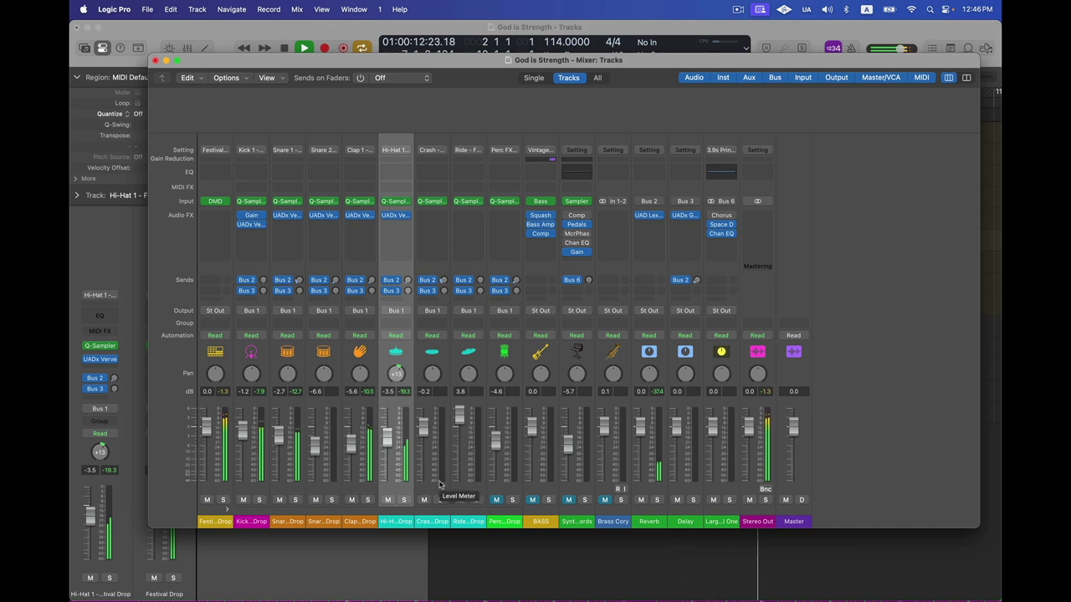
Select the kick through hi-hat channels together, replay the drum kit from the cycle start, and clear the selection
{"action": "left_click_drag", "start_coordinate": [248, 485], "coordinate": [394, 351]}
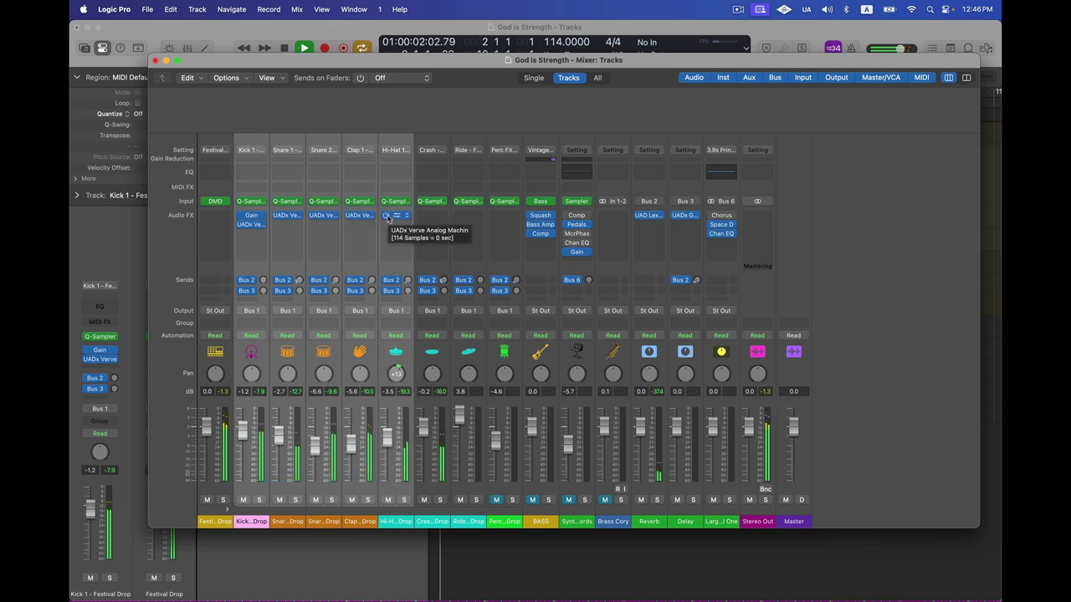
{"action": "key", "text": "space"}
{"action": "key", "text": "space"}
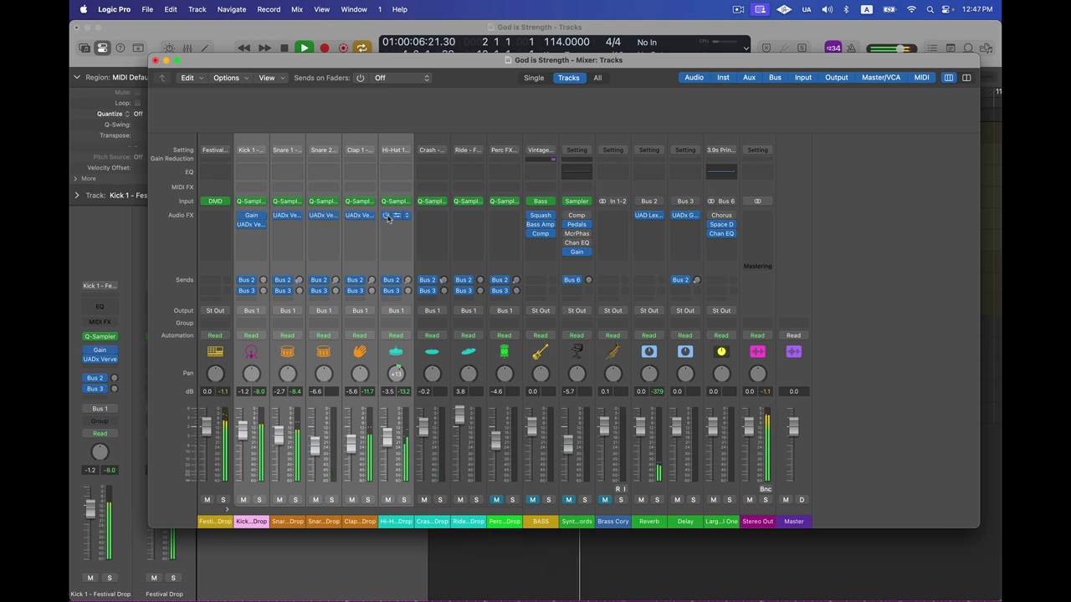
{"action": "left_click", "coordinate": [808, 196]}
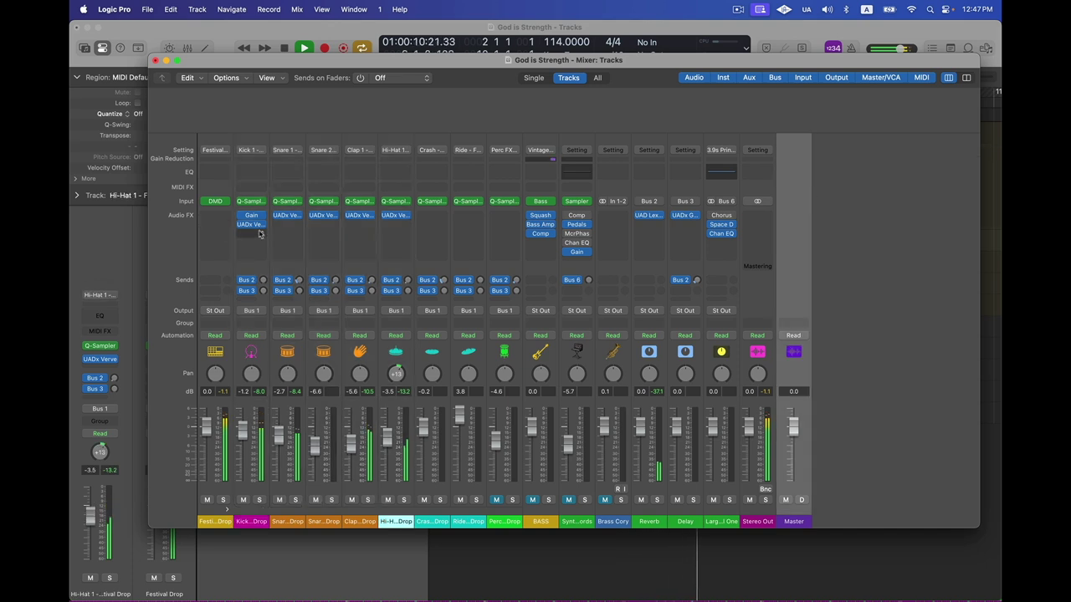
Insert UADx Verve Analog Machines on the Festival Drop channel, reducing the sweeten machine's drive and output level during playback
{"action": "left_click", "coordinate": [220, 217]}
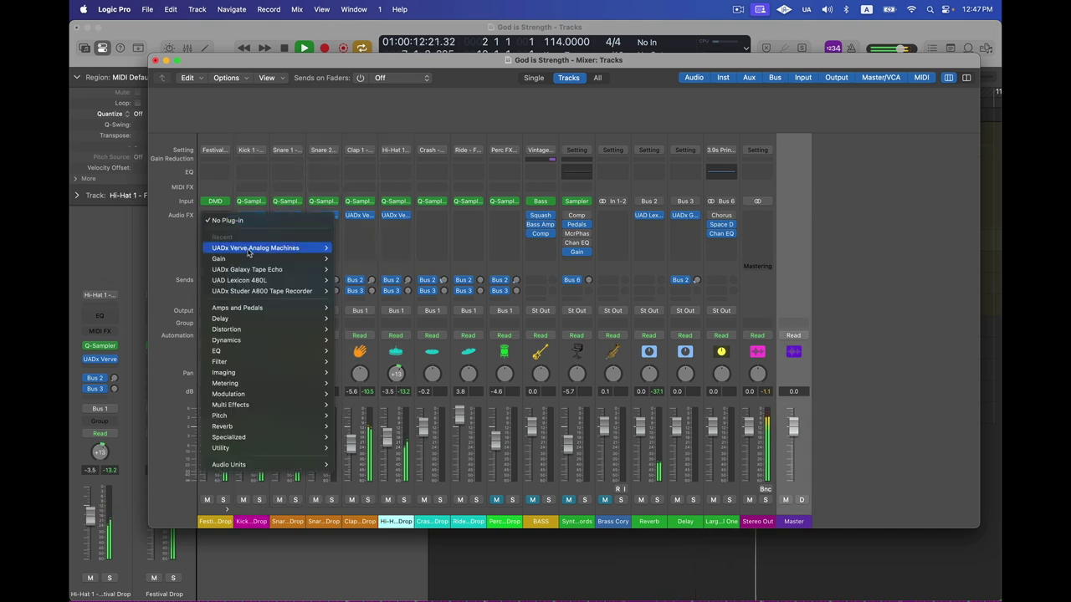
{"action": "left_click", "coordinate": [347, 248]}
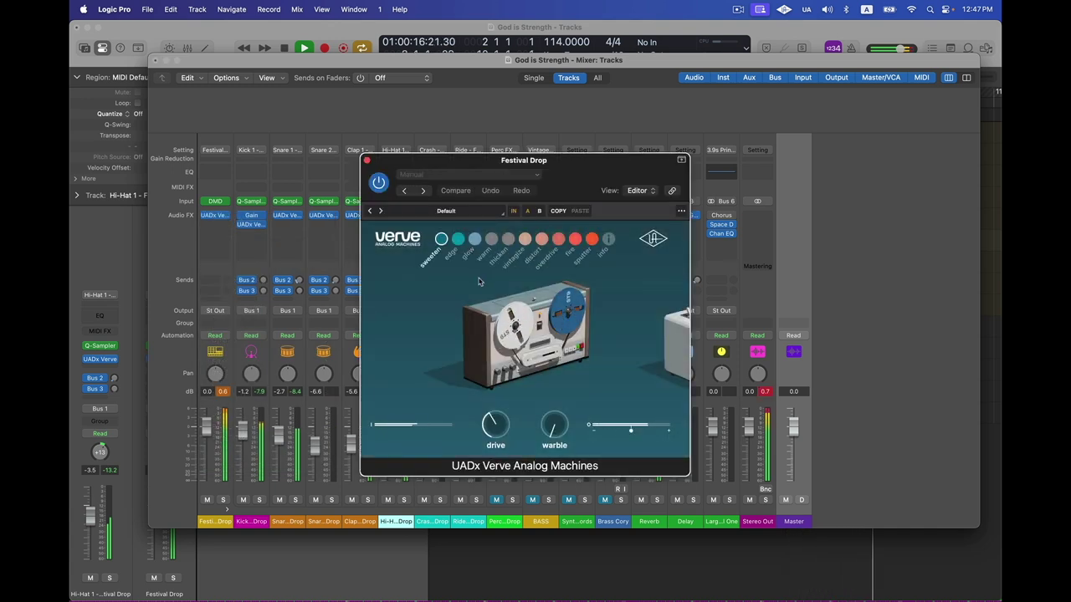
{"action": "key", "text": "space"}
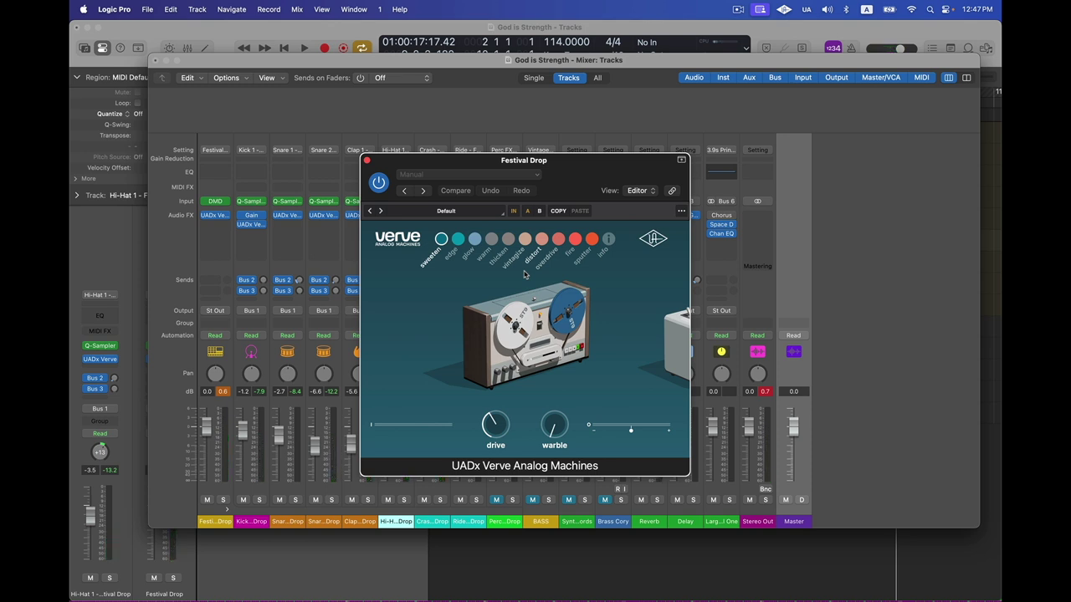
{"action": "key", "text": "space"}
{"action": "mouse_move", "coordinate": [555, 423]}
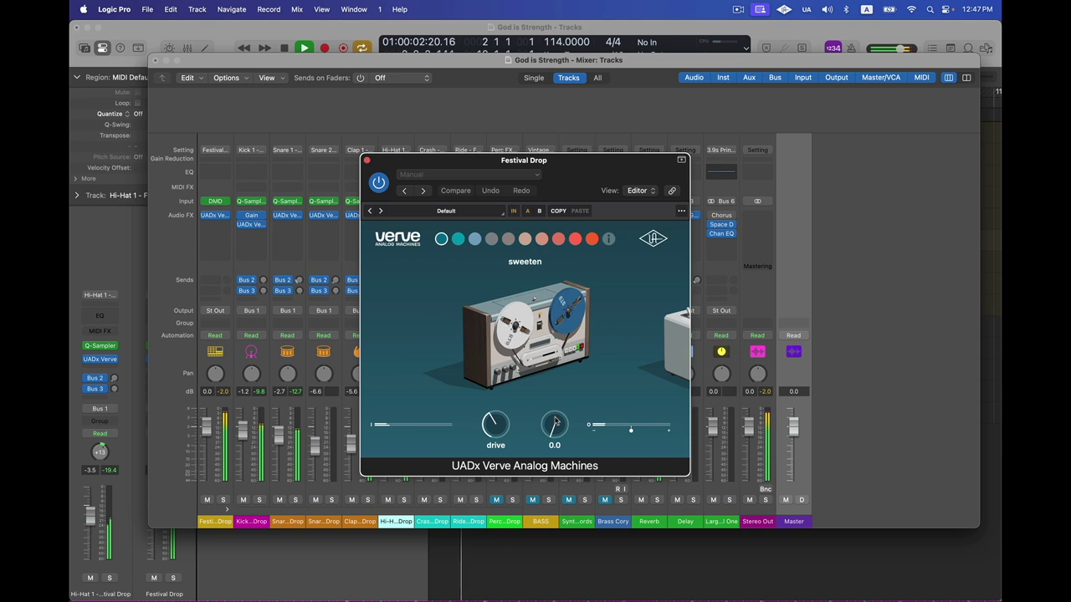
{"action": "left_click_drag", "start_coordinate": [494, 424], "coordinate": [505, 444]}
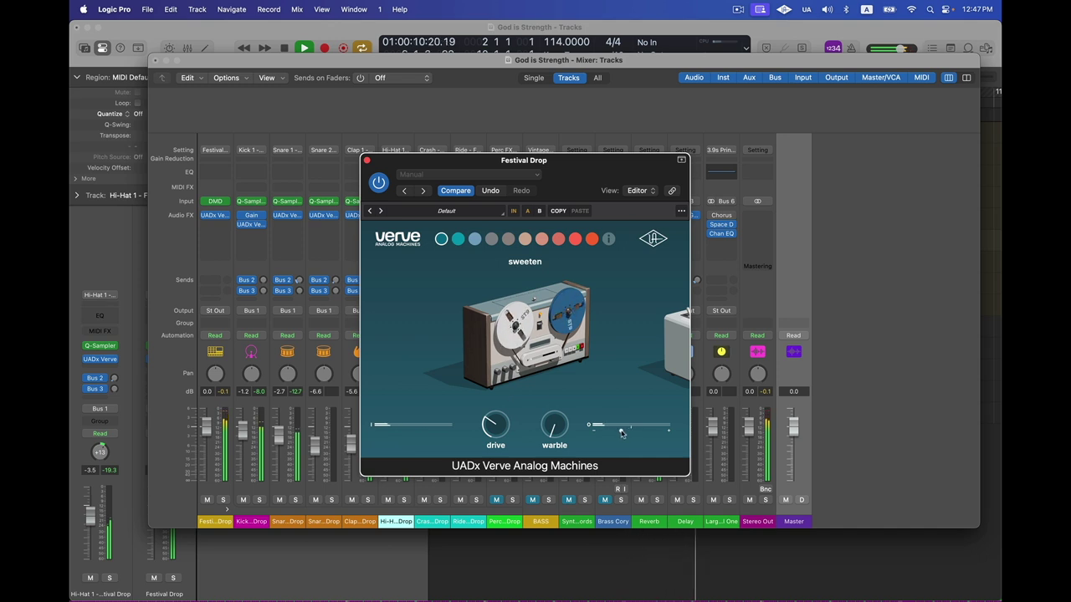
{"action": "key", "text": "super+w"}
Insert a stereo UADx Verve Analog Machines after Comp on the soloed bass, using the edge machine with drive at 38.5
{"action": "key", "text": "space"}
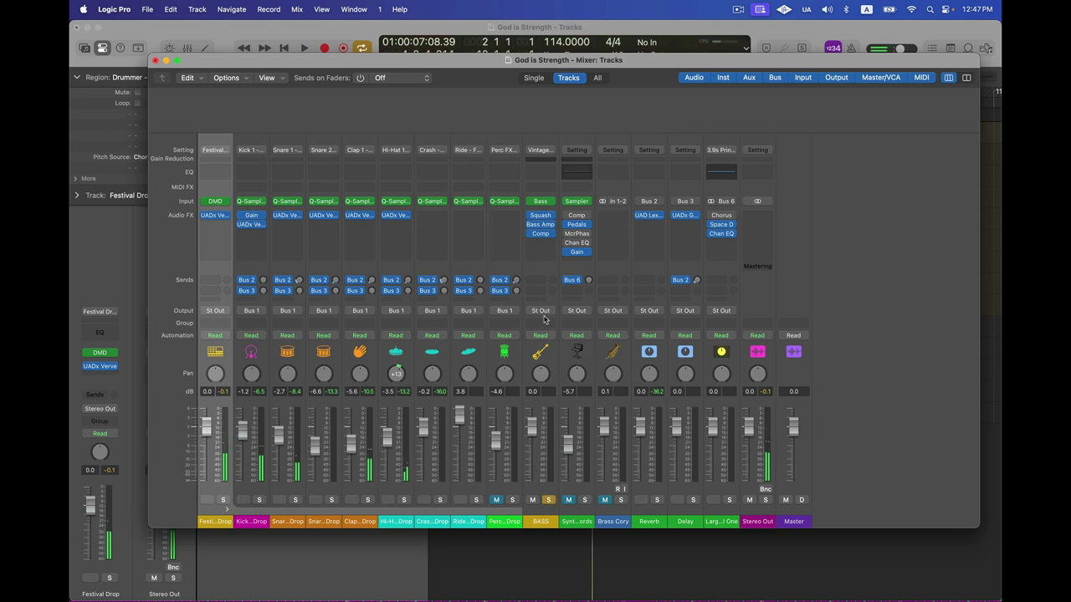
{"action": "left_click", "coordinate": [553, 244]}
{"action": "mouse_move", "coordinate": [590, 275]}
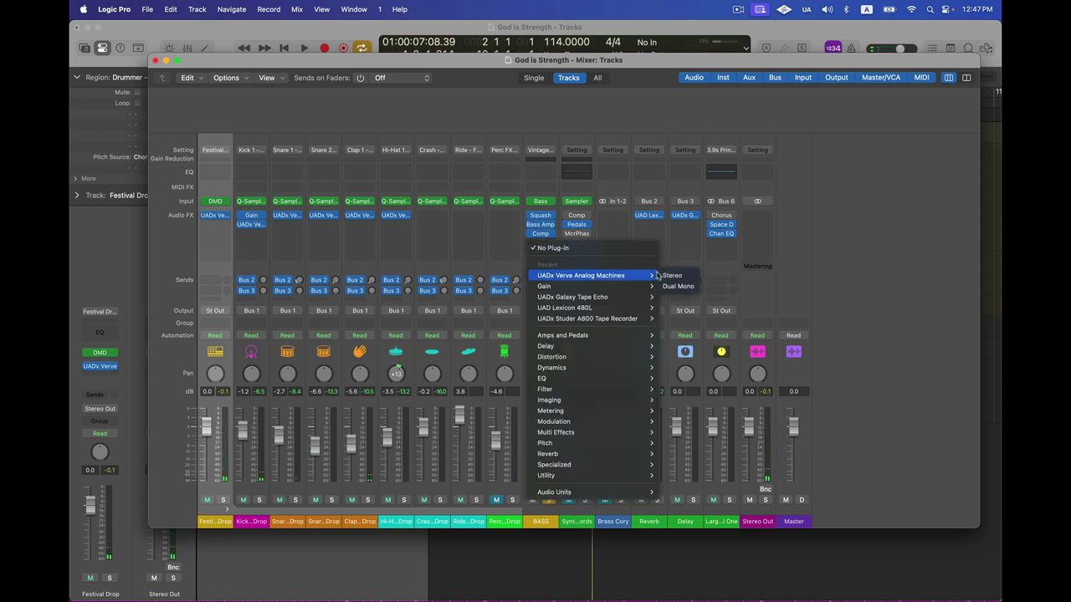
{"action": "left_click", "coordinate": [678, 276]}
{"action": "key", "text": "space"}
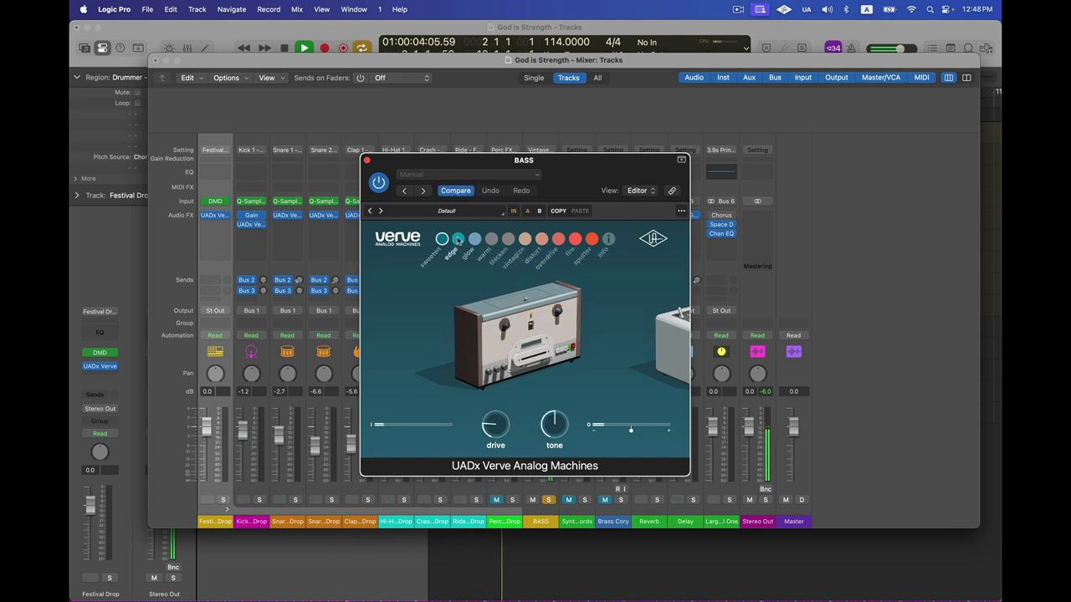
{"action": "left_click", "coordinate": [459, 241]}
{"action": "left_click_drag", "start_coordinate": [497, 428], "coordinate": [499, 424]}
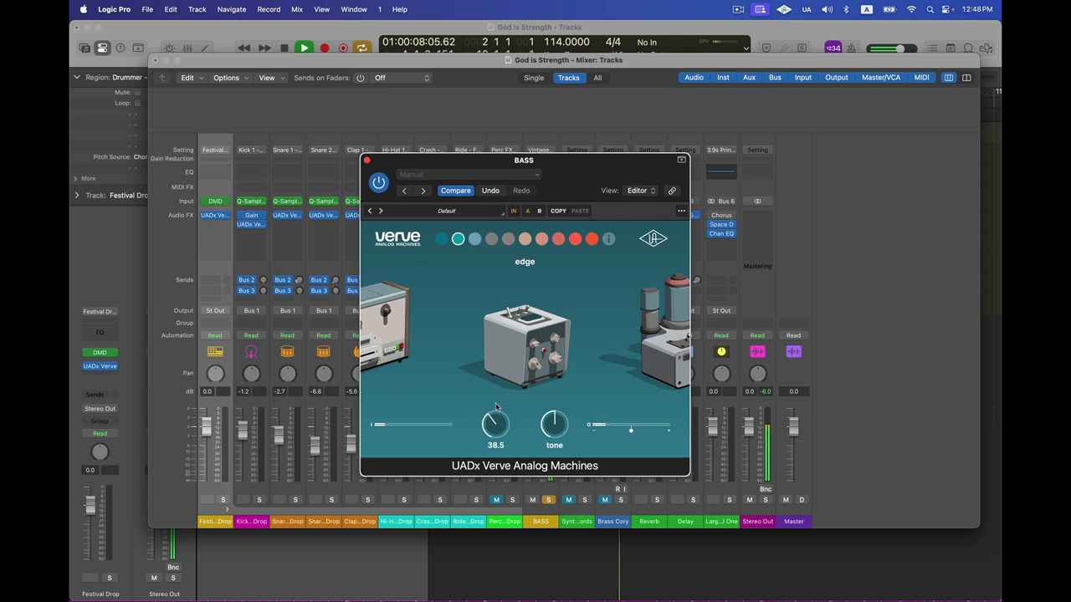
{"action": "left_click", "coordinate": [366, 160]}
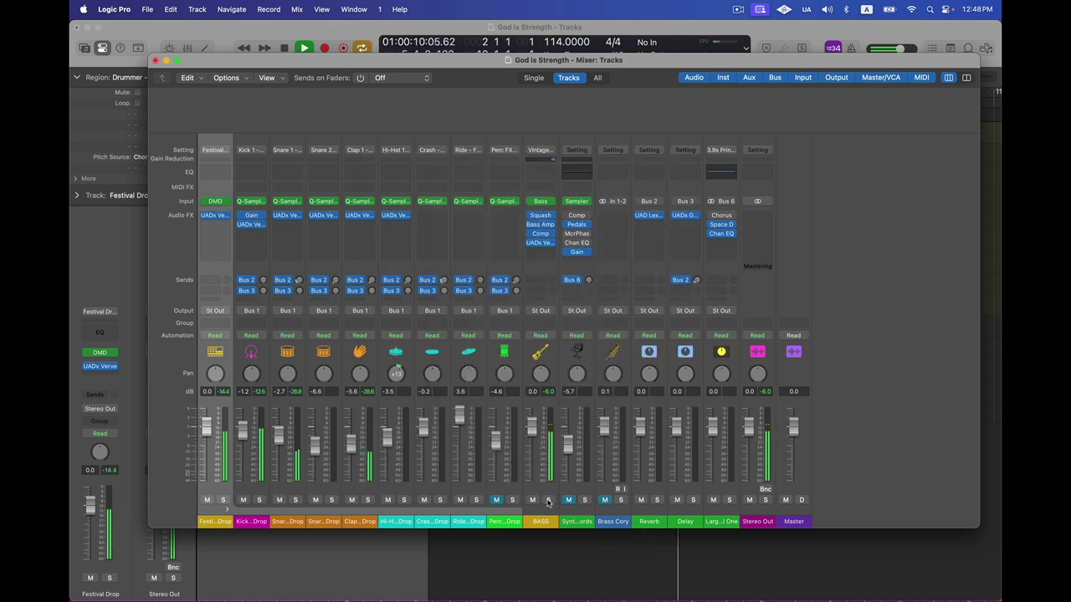
Balance the bass against the drums by trimming its Verve output slightly and bringing its fader to -2.7 dB
{"action": "left_click_drag", "start_coordinate": [531, 427], "coordinate": [531, 438]}
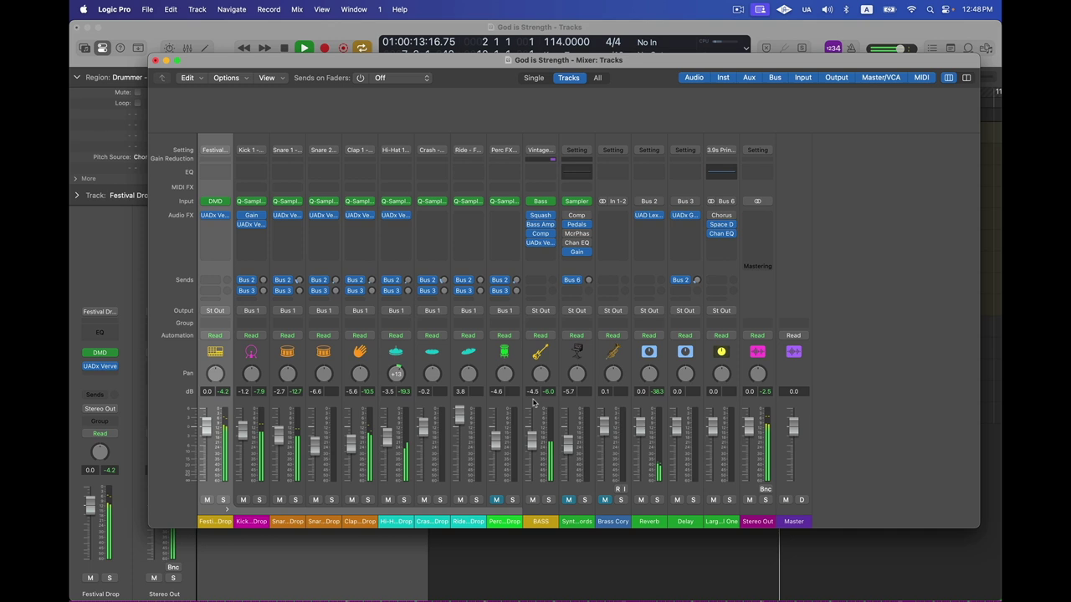
{"action": "left_click", "coordinate": [541, 245]}
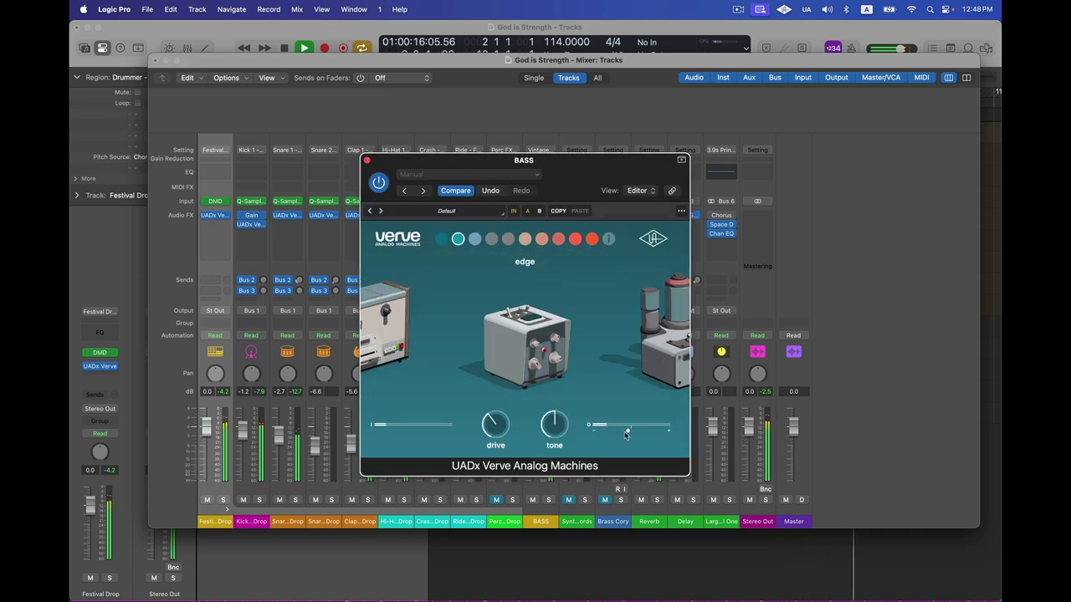
{"action": "key", "text": "super+w"}
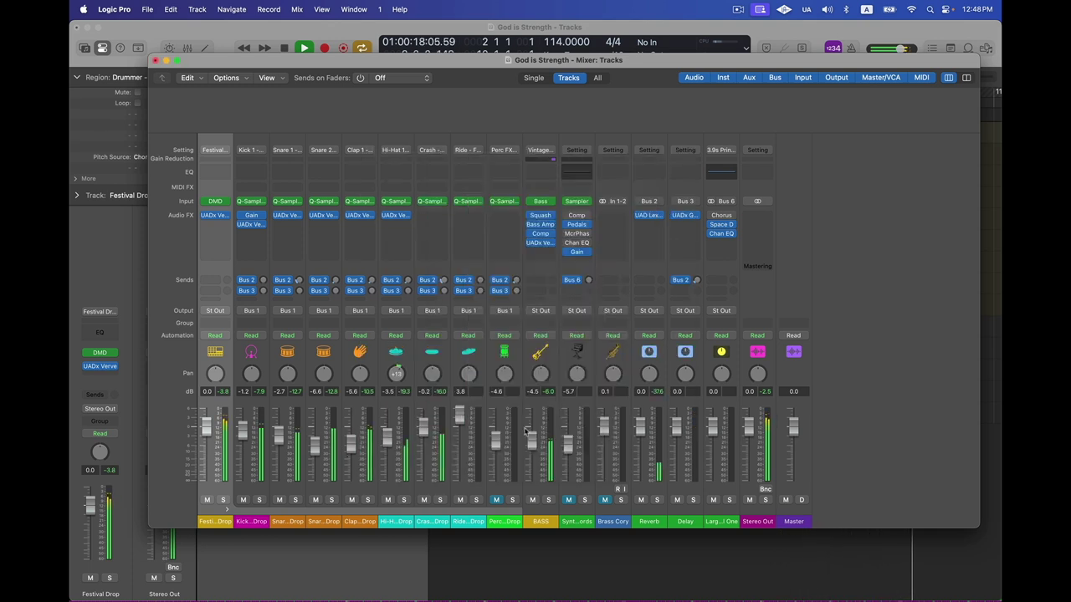
{"action": "left_click_drag", "start_coordinate": [534, 447], "coordinate": [534, 446]}
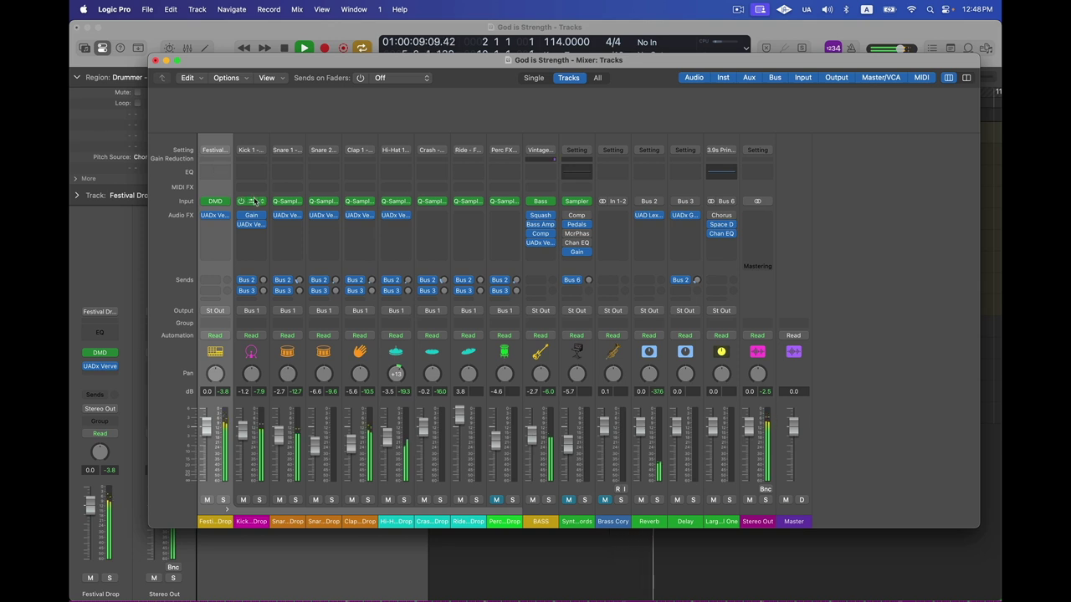
Open the kick's Quick Sampler, insert a Tuner ahead of its Gain plug-in, and play the beat to read the kick's pitch
{"action": "key", "text": "space"}
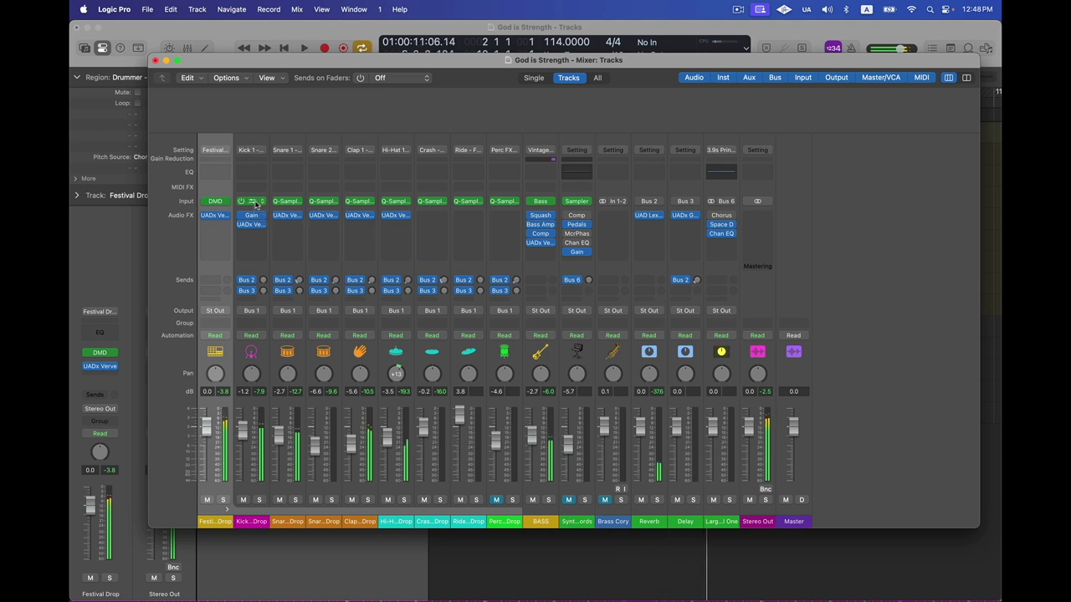
{"action": "left_click", "coordinate": [253, 201]}
{"action": "key", "text": "space"}
{"action": "key", "text": "space"}
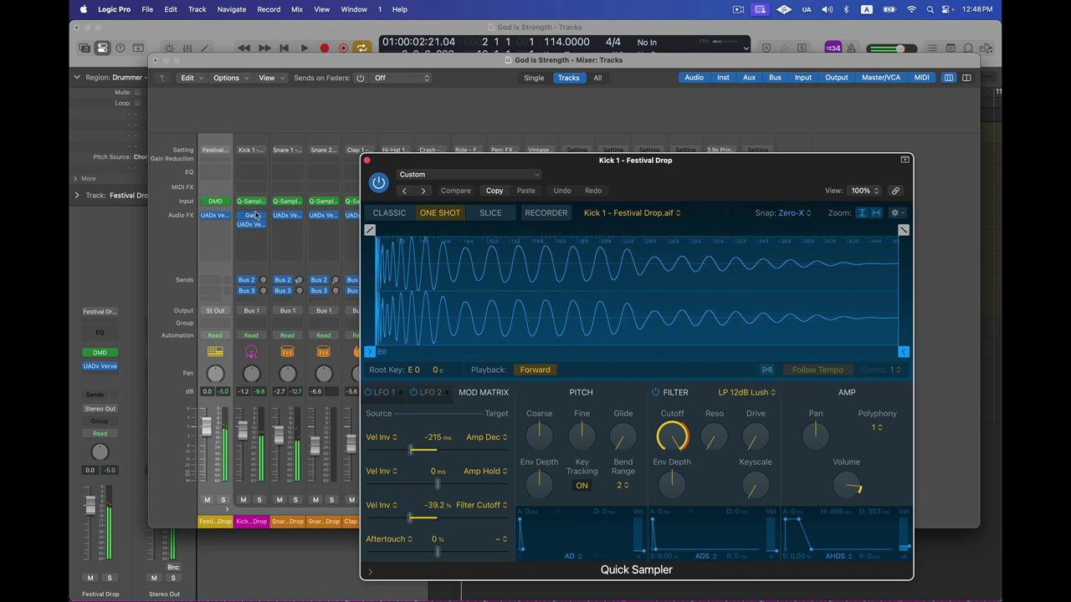
{"action": "left_click", "coordinate": [256, 215]}
{"action": "left_click", "coordinate": [490, 435]}
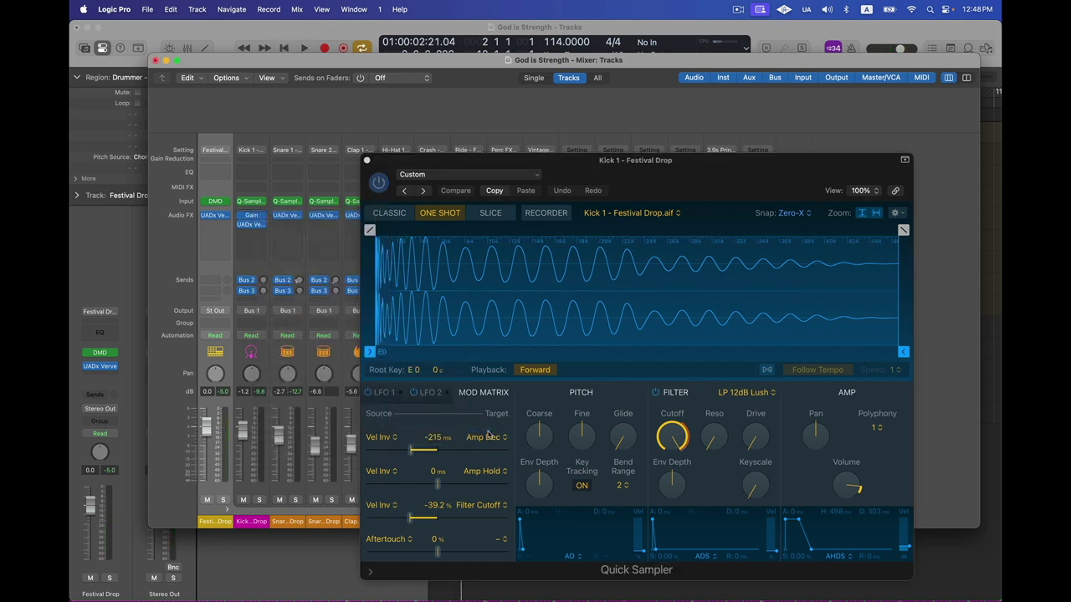
{"action": "key", "text": "space"}
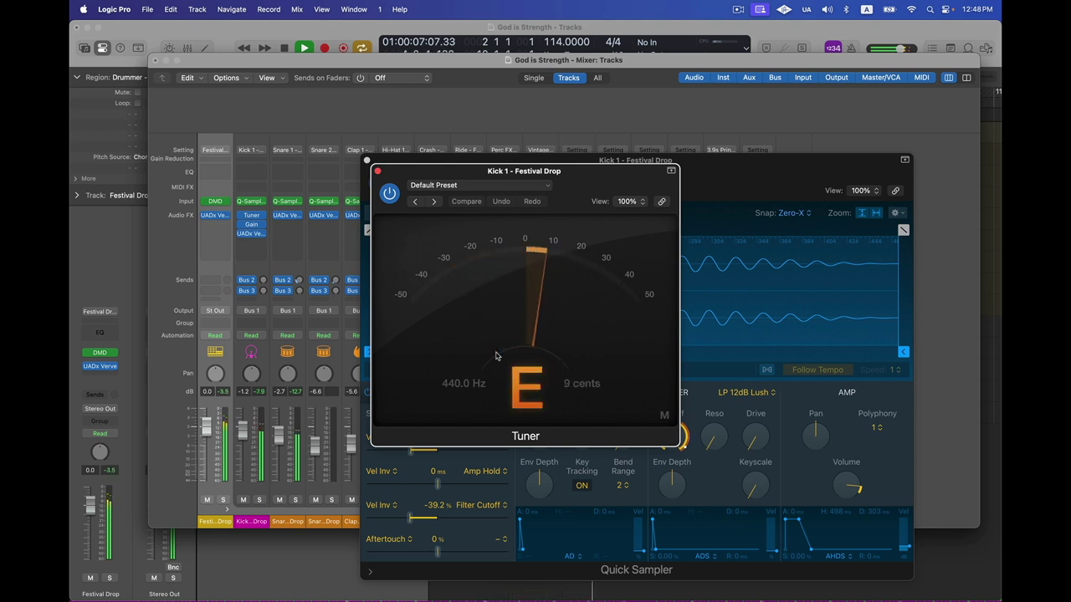
{"action": "key", "text": "space"}
{"action": "left_click", "coordinate": [378, 171]}
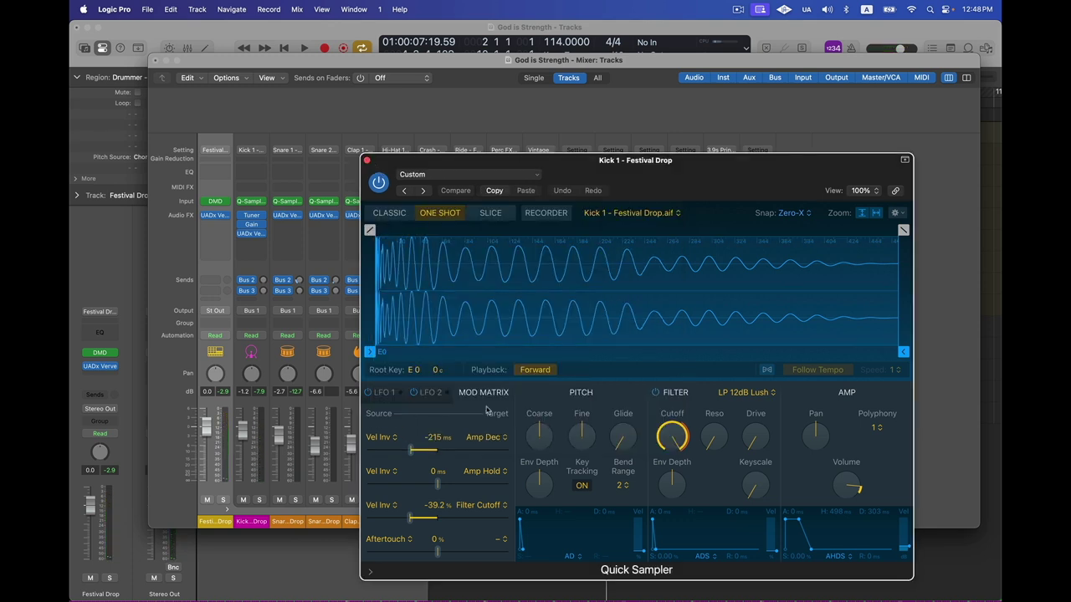
Raise the kick's coarse pitch to +5 in Quick Sampler and audition it with the bass, briefly soloing the kick
{"action": "left_click", "coordinate": [542, 435]}
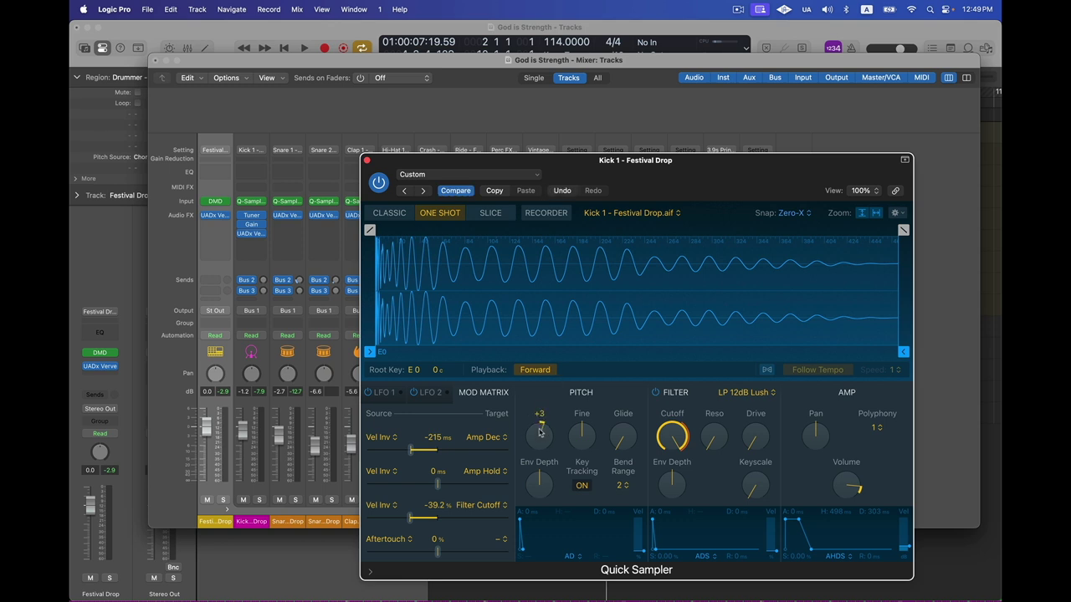
{"action": "key", "text": "space"}
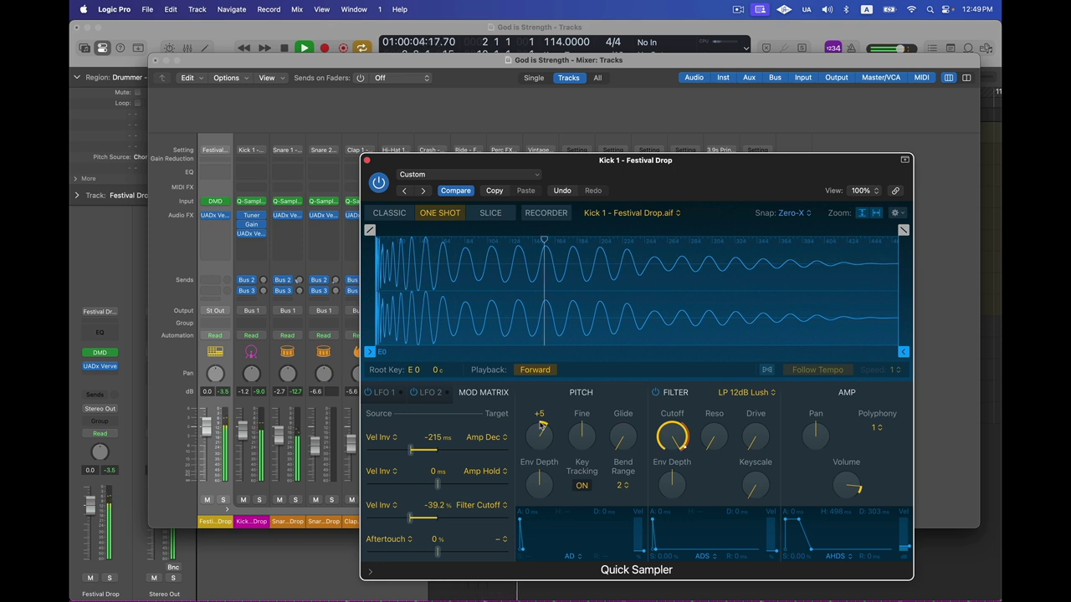
{"action": "left_click", "coordinate": [367, 159]}
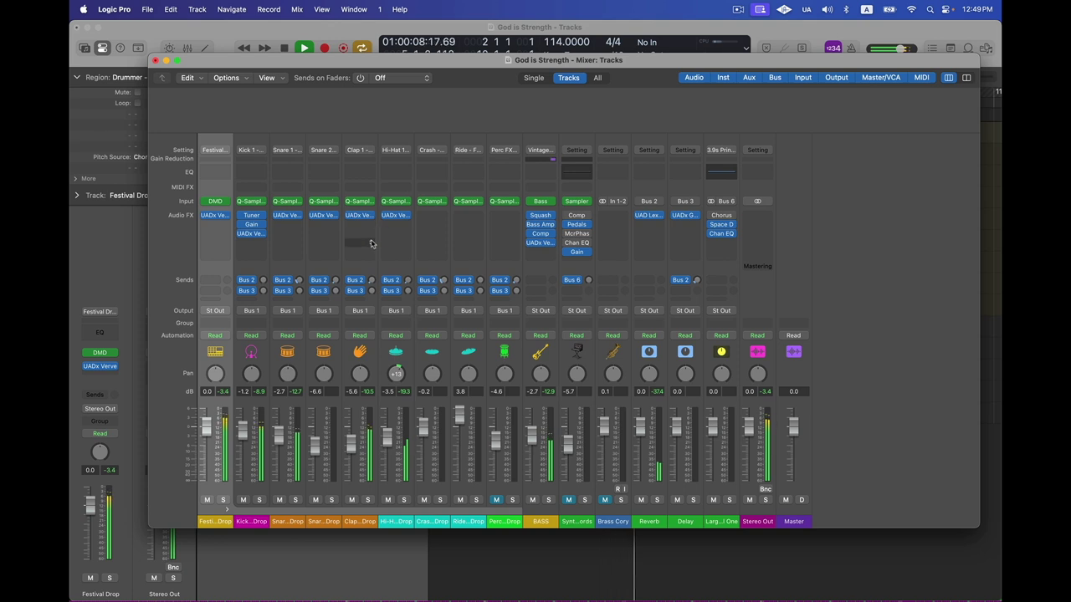
{"action": "left_click", "coordinate": [260, 500]}
{"action": "left_click", "coordinate": [260, 500]}
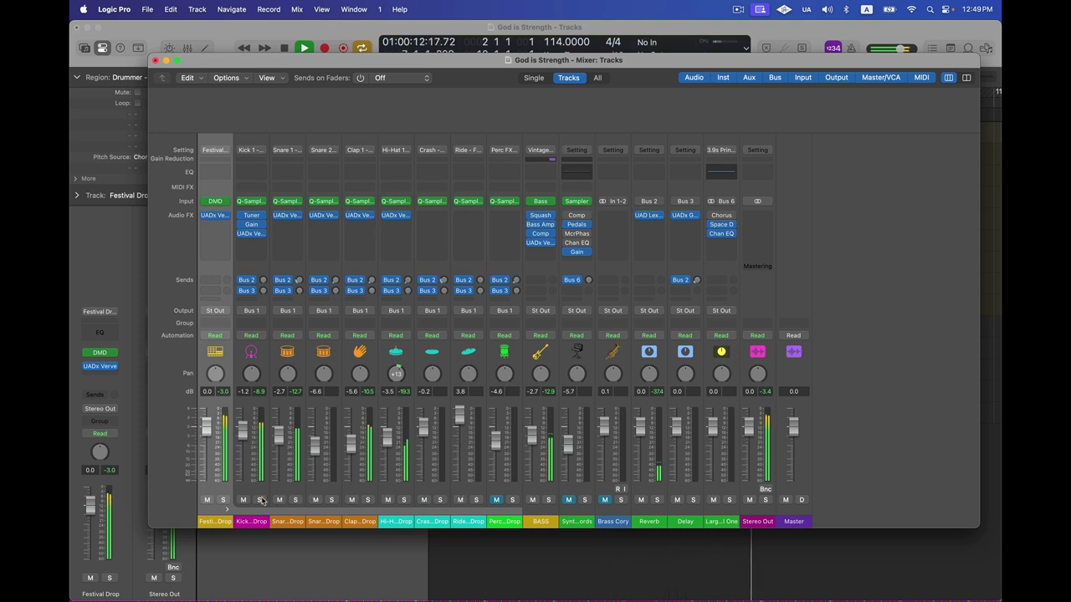
Check the kick's pitch in the Tuner and set its fine tuning to -5 cent in Quick Sampler
{"action": "left_click", "coordinate": [251, 215]}
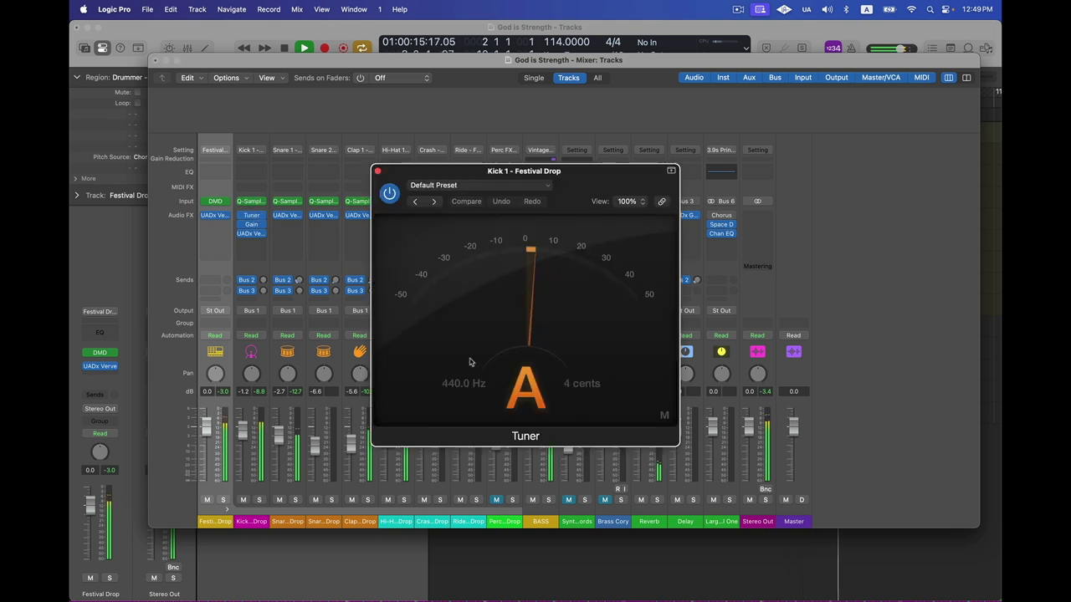
{"action": "left_click", "coordinate": [377, 171]}
{"action": "left_click", "coordinate": [251, 201]}
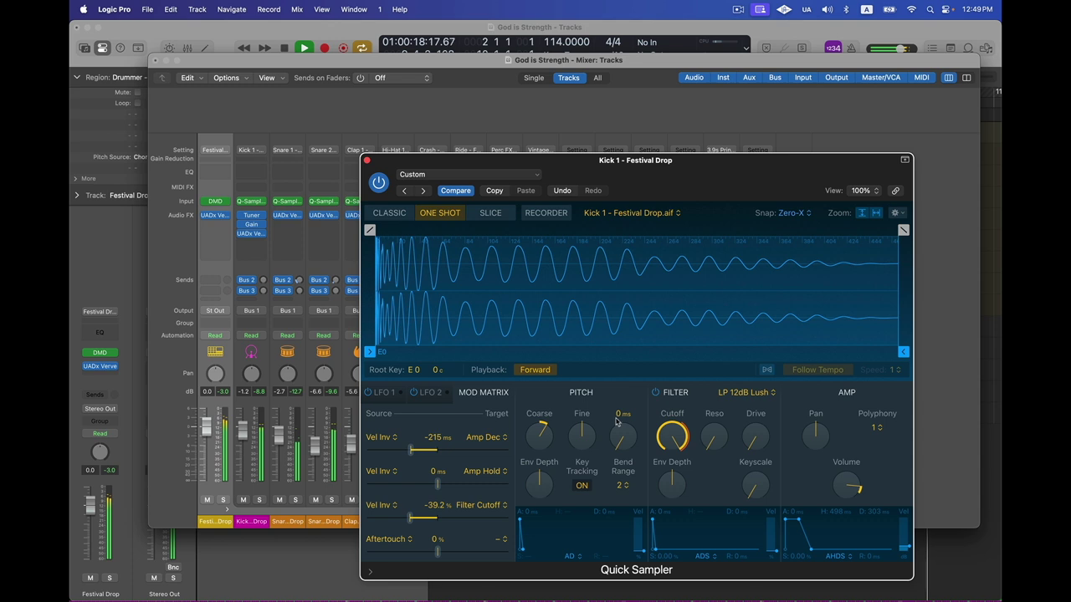
{"action": "left_click_drag", "start_coordinate": [576, 436], "coordinate": [576, 444]}
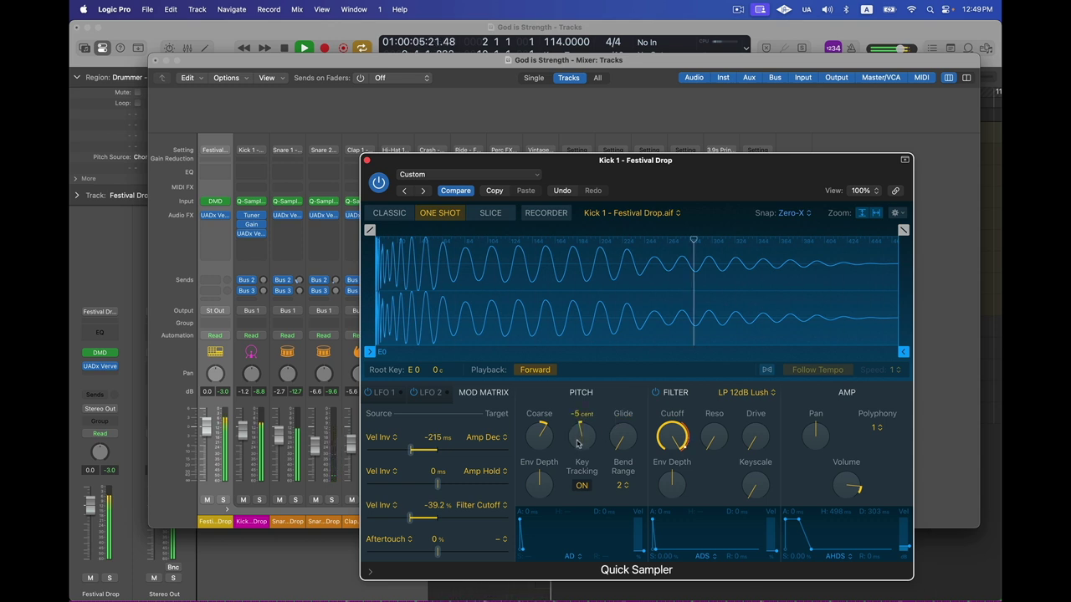
{"action": "left_click", "coordinate": [367, 160]}
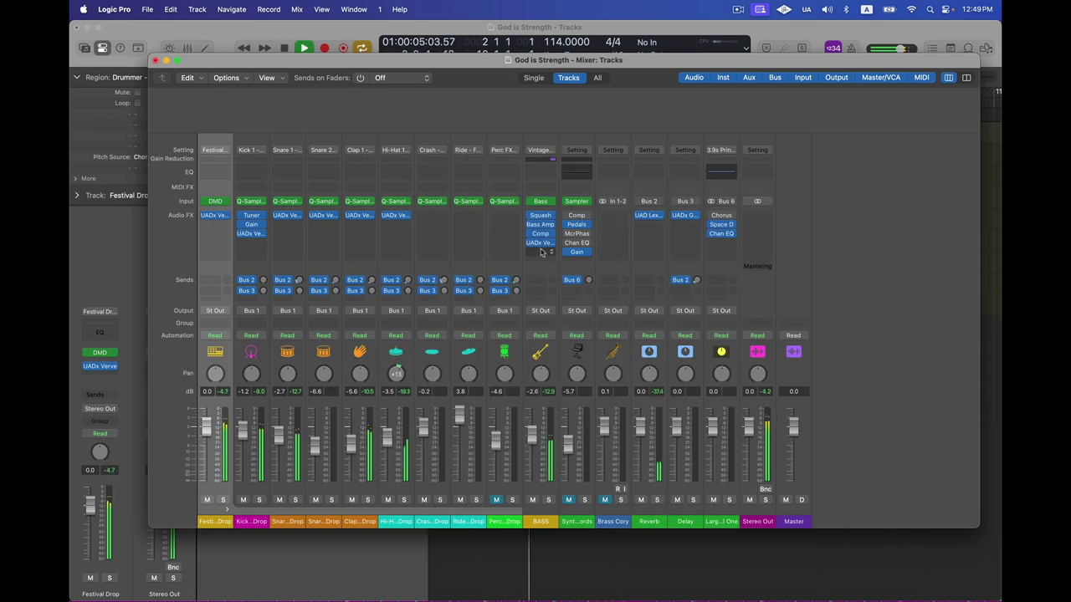
Try the bass's edge machine with tone at 2.7 dB, and switch it to glow with drive around 38.0 and a raised tone
{"action": "left_click", "coordinate": [548, 501]}
{"action": "left_click", "coordinate": [541, 242]}
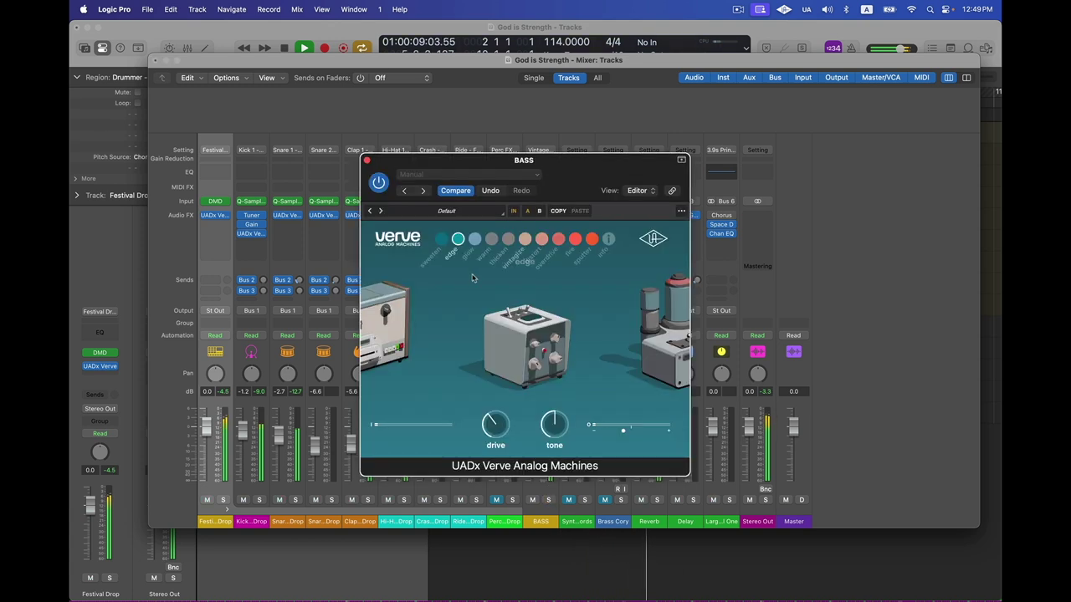
{"action": "mouse_move", "coordinate": [497, 427]}
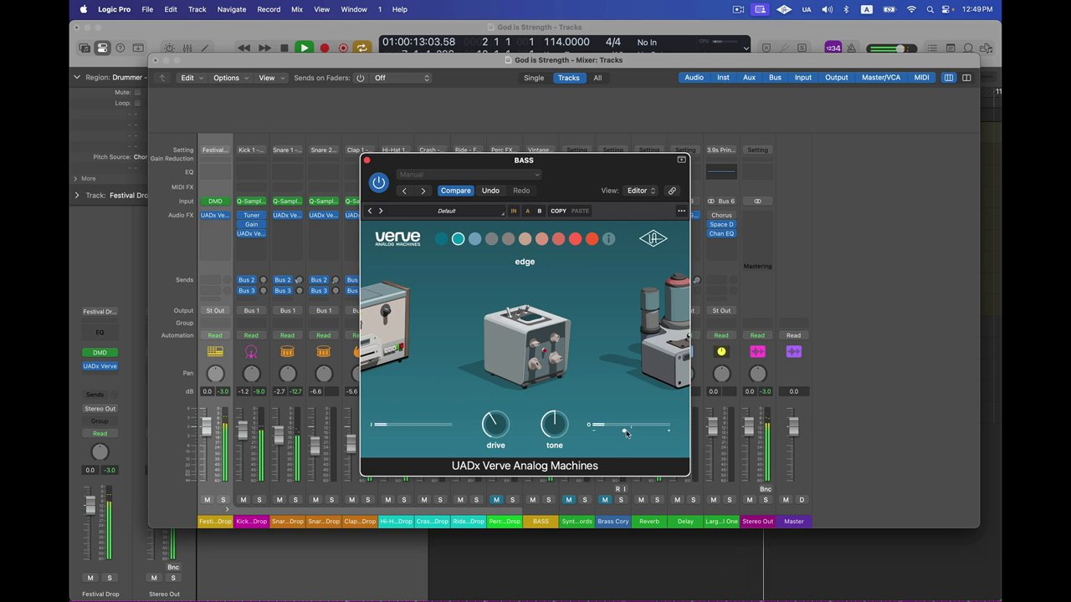
{"action": "mouse_move", "coordinate": [556, 430]}
{"action": "left_click_drag", "start_coordinate": [552, 430], "coordinate": [552, 421]}
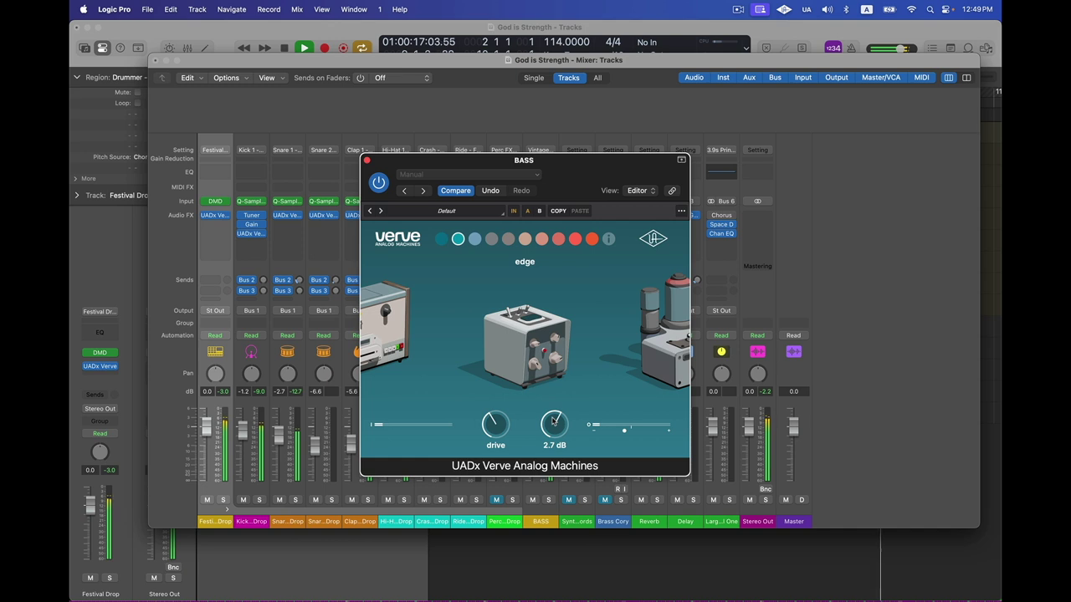
{"action": "left_click", "coordinate": [474, 239]}
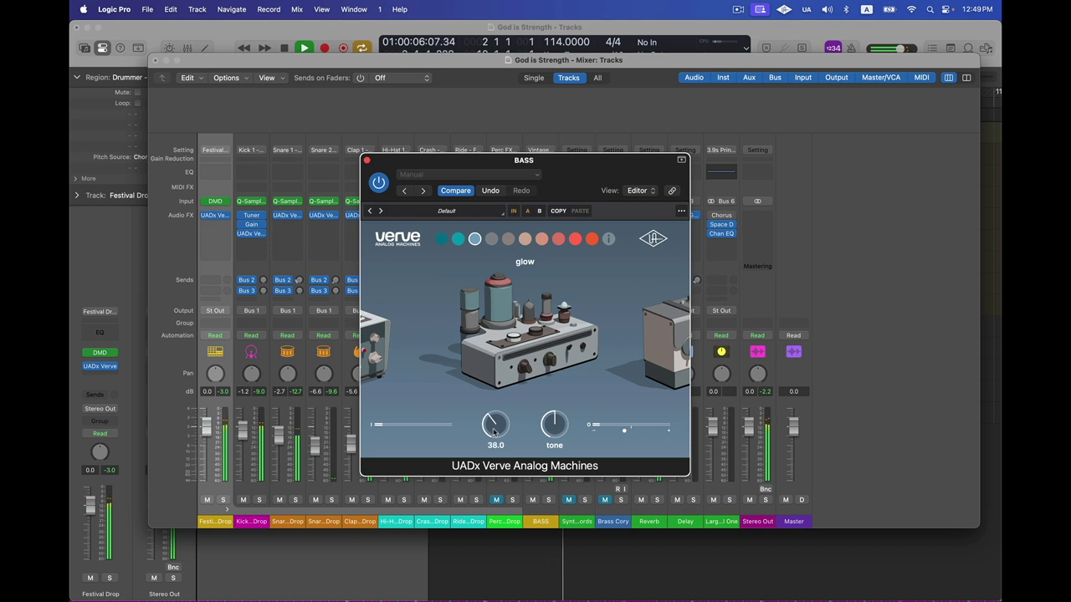
{"action": "left_click_drag", "start_coordinate": [554, 428], "coordinate": [553, 425]}
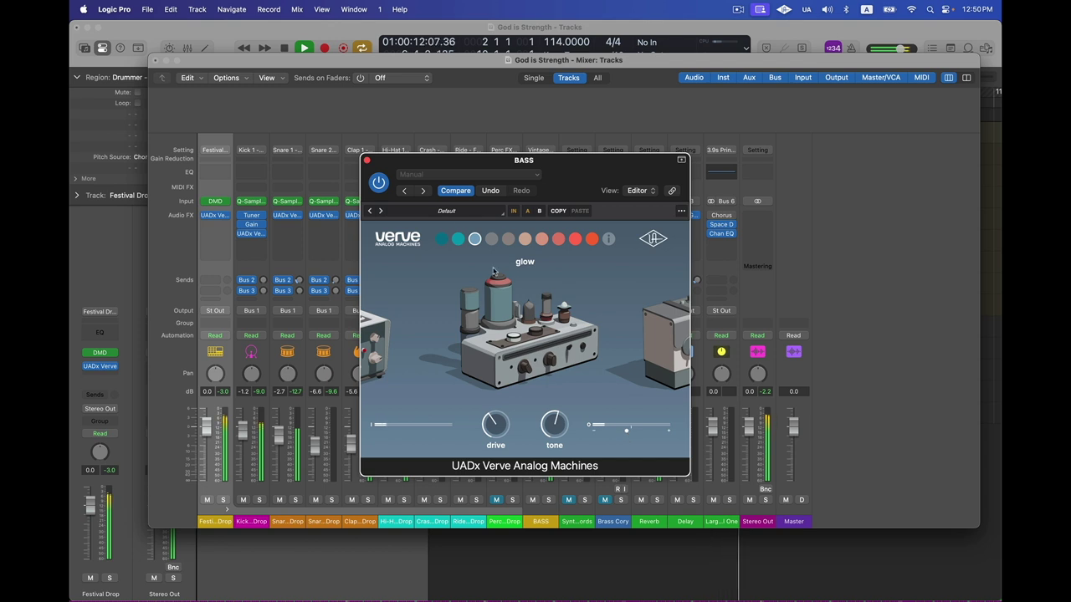
Close the bass's Verve window, unmute the Synth Chords channel, and lower its fader to -12.0 dB
{"action": "left_click", "coordinate": [368, 161]}
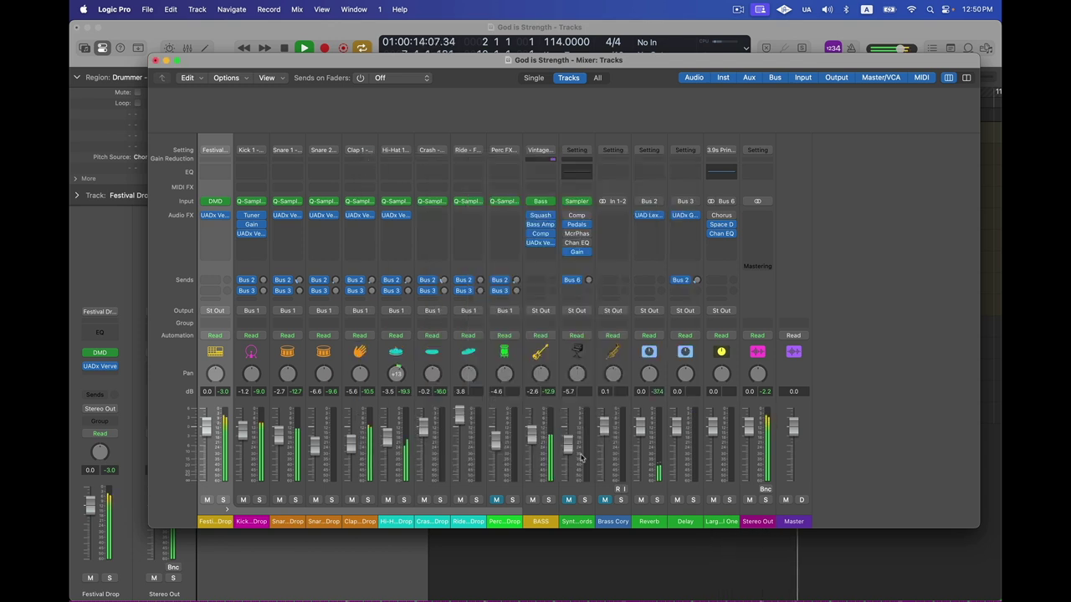
{"action": "left_click", "coordinate": [569, 501]}
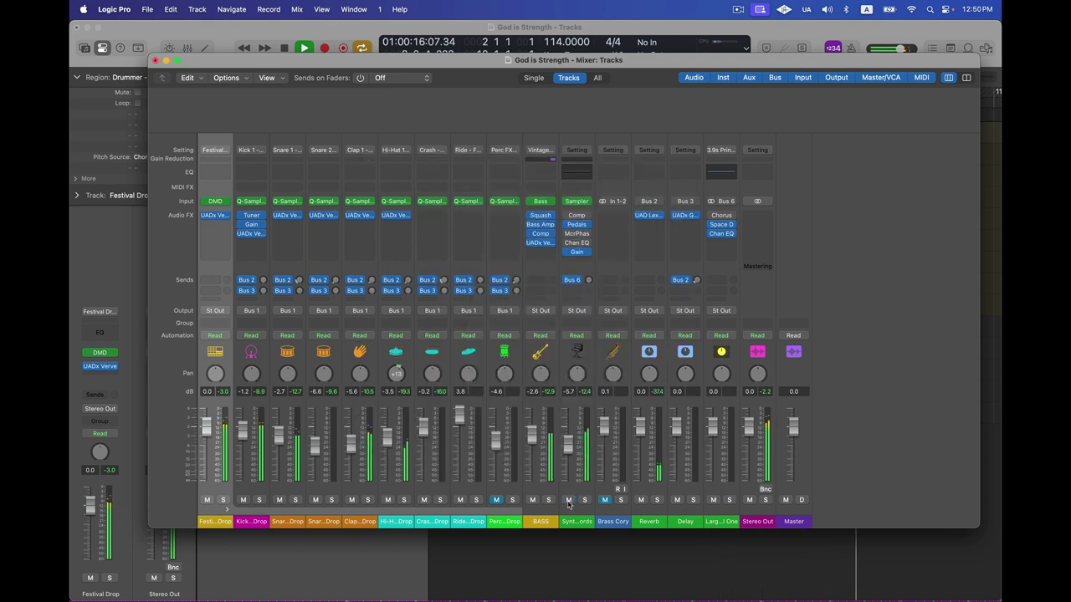
{"action": "left_click_drag", "start_coordinate": [574, 452], "coordinate": [573, 462]}
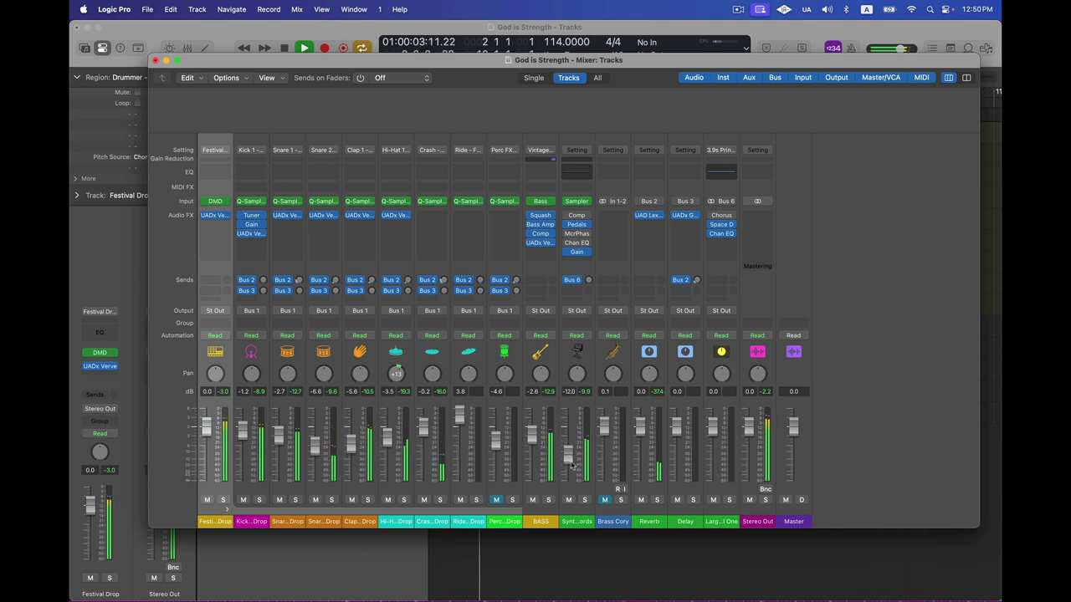
Insert a stereo UADx Verve Analog Machines ahead of the Comp plug-in on Synth Chords and play the channel soloed
{"action": "left_click", "coordinate": [575, 264]}
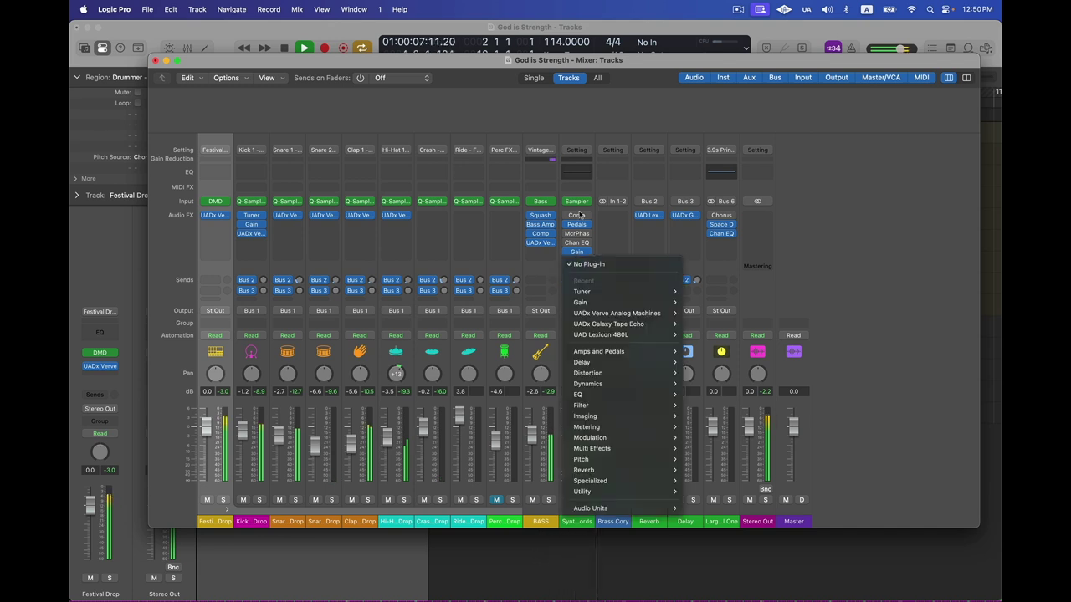
{"action": "left_click", "coordinate": [578, 262]}
{"action": "key", "text": "space"}
{"action": "left_click", "coordinate": [579, 215]}
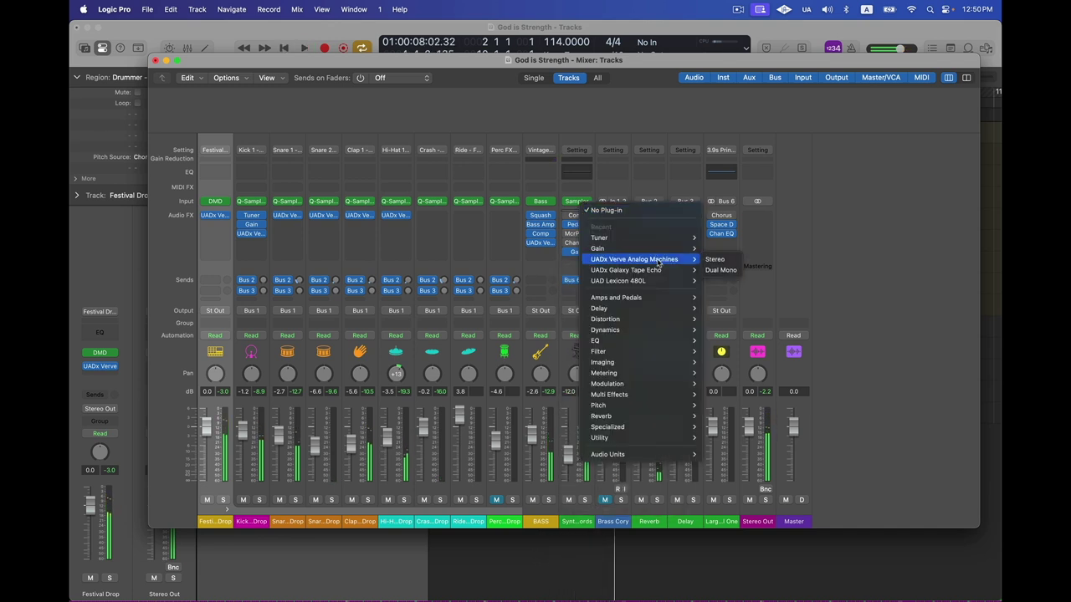
{"action": "left_click", "coordinate": [720, 260]}
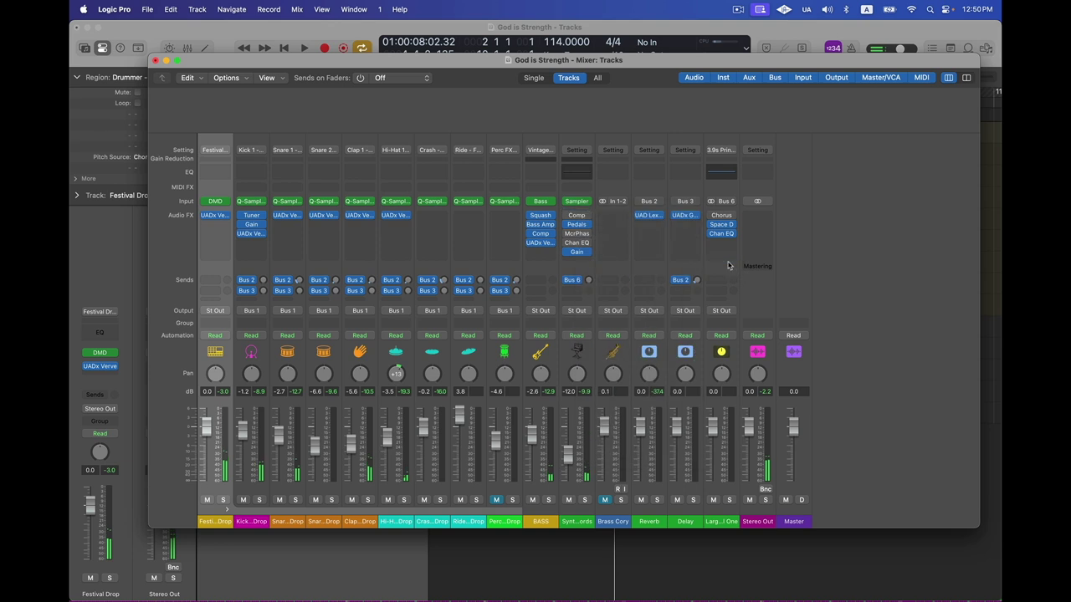
{"action": "key", "text": "space"}
{"action": "left_click", "coordinate": [583, 501]}
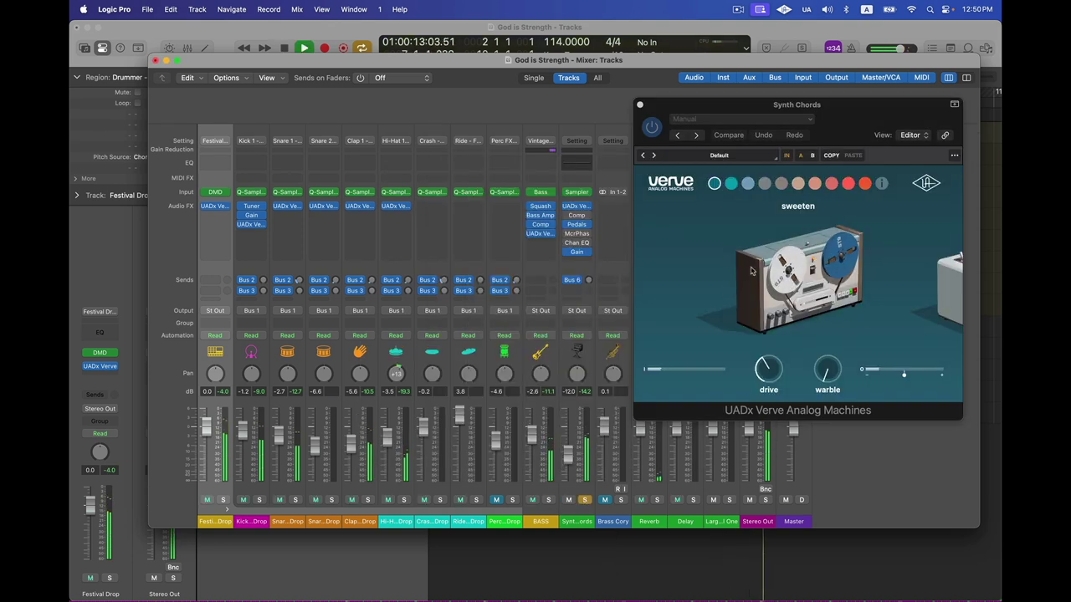
Audition the edge, overdrive, fire and sputter machines on the Synth Chords, and settle on distort
{"action": "left_click", "coordinate": [731, 183]}
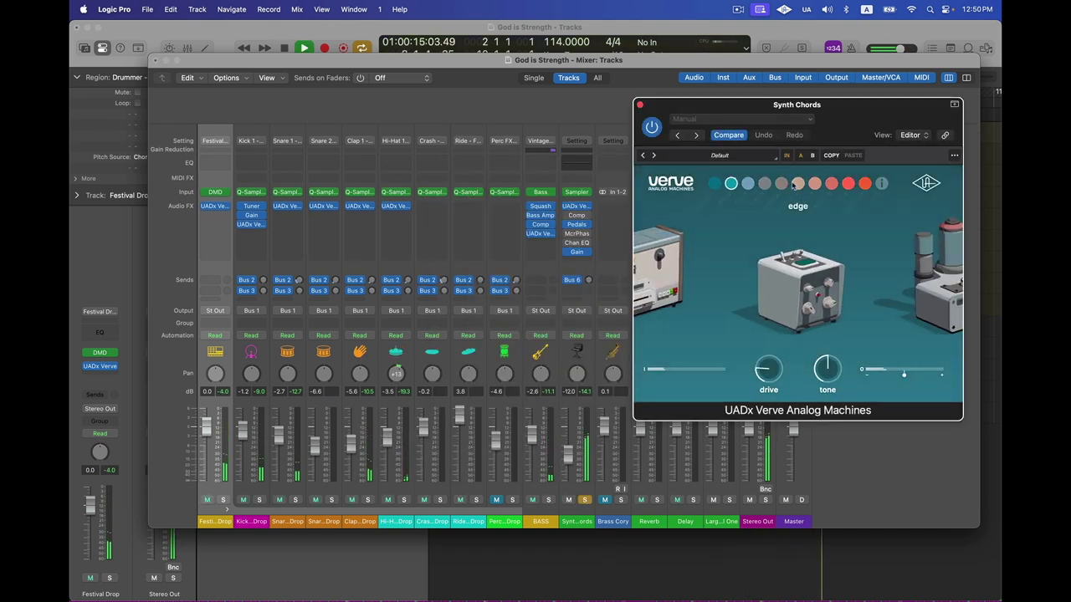
{"action": "left_click", "coordinate": [831, 184]}
{"action": "left_click", "coordinate": [847, 183]}
{"action": "left_click", "coordinate": [863, 183]}
{"action": "left_click_drag", "start_coordinate": [768, 368], "coordinate": [770, 423]}
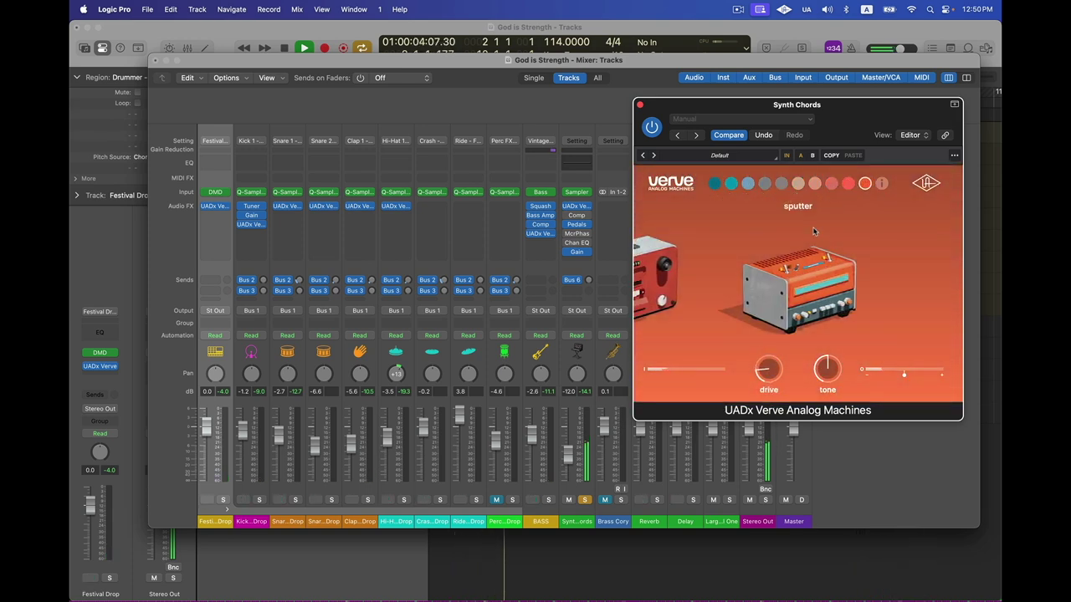
{"action": "left_click", "coordinate": [848, 183]}
{"action": "left_click", "coordinate": [818, 184]}
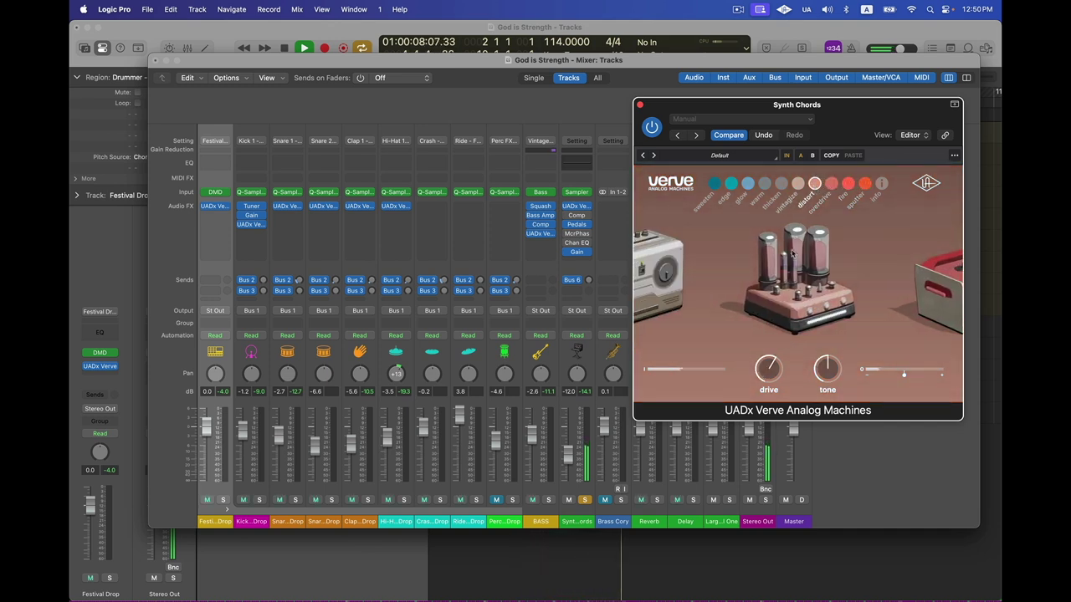
Lower the drive and raise the tone of the Synth Chords' distort machine, and bring the full mix back by ending the solo
{"action": "mouse_move", "coordinate": [766, 400]}
{"action": "left_click_drag", "start_coordinate": [827, 370], "coordinate": [833, 355]}
{"action": "left_click_drag", "start_coordinate": [766, 375], "coordinate": [766, 372]}
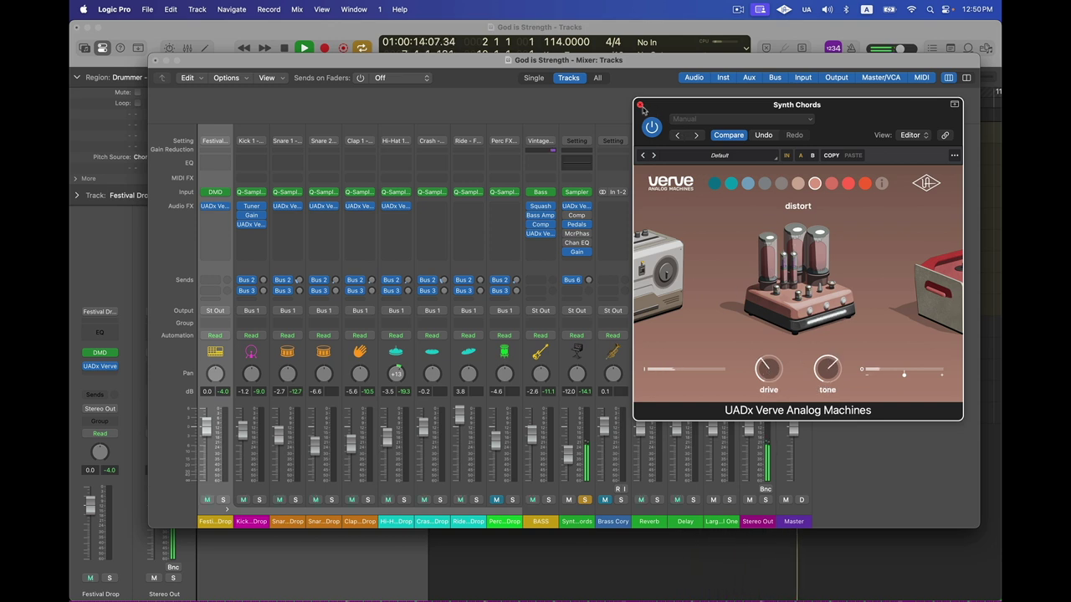
{"action": "left_click", "coordinate": [640, 105]}
{"action": "left_click", "coordinate": [584, 500]}
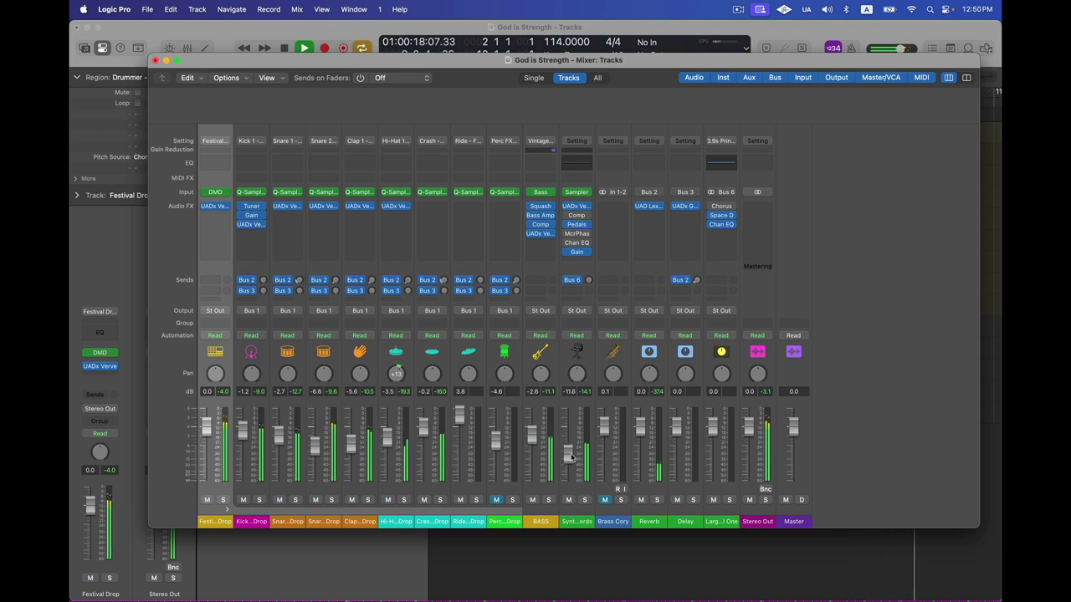
Add a Synth Chords send to Bus 2 (Drum Machine Designer-Reverb) with its level at about -9.5 dB
{"action": "mouse_move", "coordinate": [587, 245]}
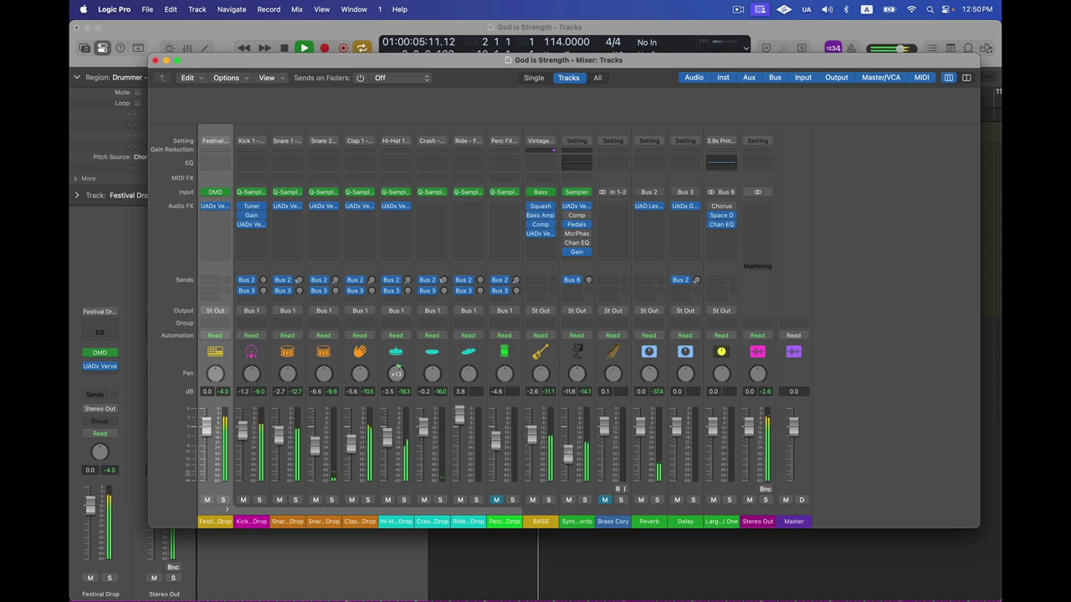
{"action": "mouse_move", "coordinate": [581, 285]}
{"action": "key", "text": "space"}
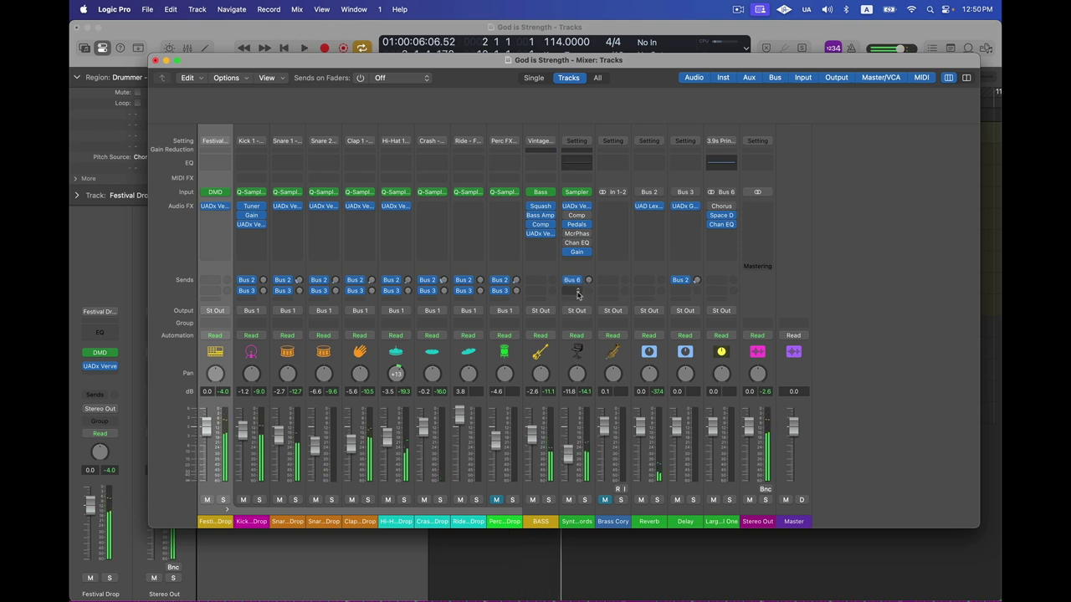
{"action": "left_click", "coordinate": [577, 295]}
{"action": "mouse_move", "coordinate": [590, 308]}
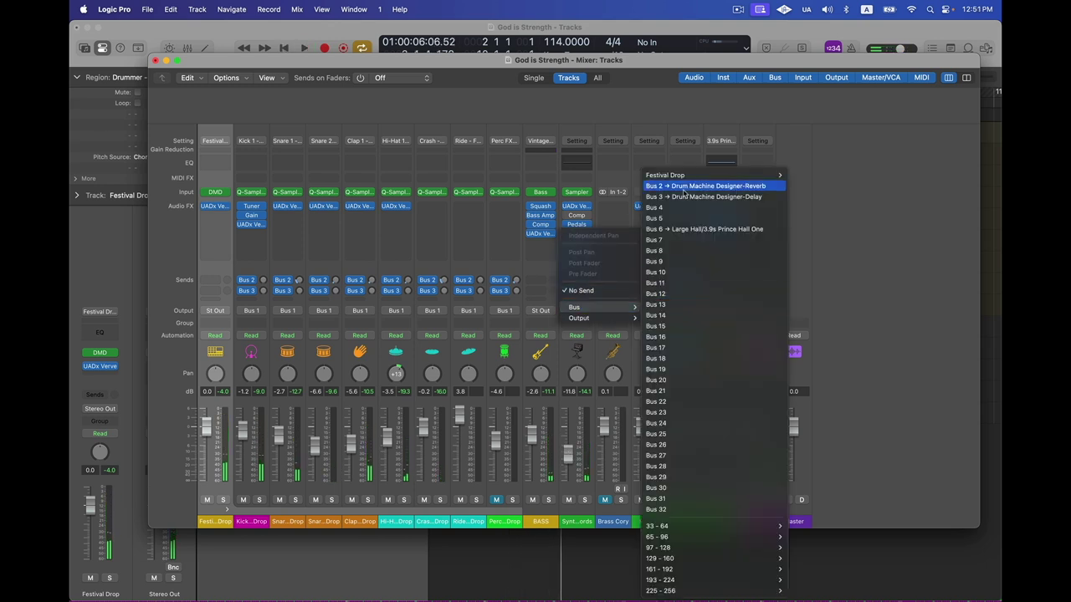
{"action": "left_click", "coordinate": [685, 186]}
{"action": "key", "text": "space"}
{"action": "left_click_drag", "start_coordinate": [589, 292], "coordinate": [589, 303]}
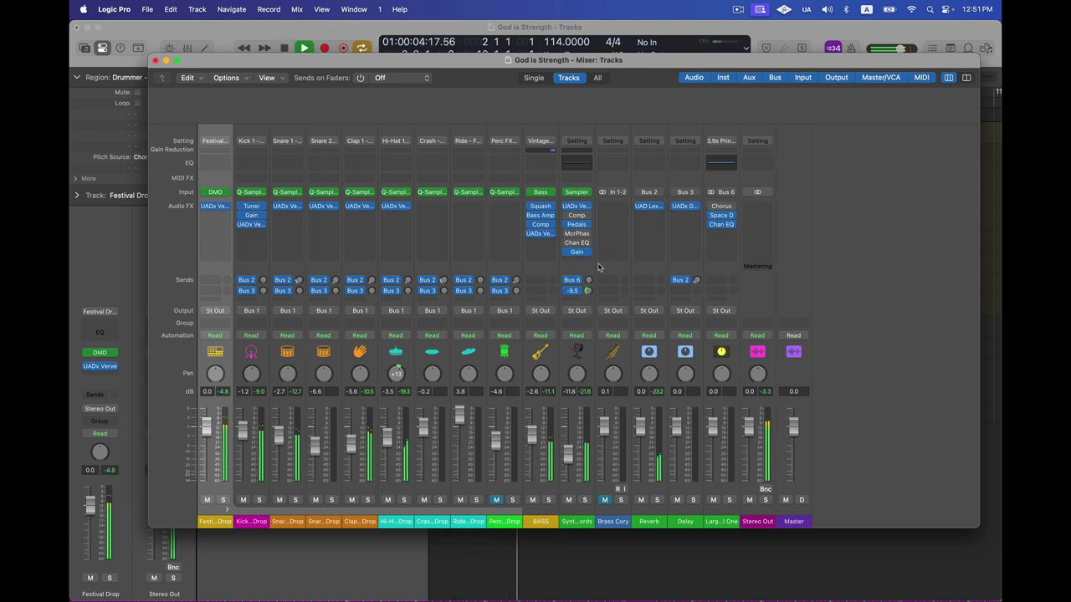
Add a third send from Synth Chords to Bus 3 (Drum Machine Designer-Delay)
{"action": "key", "text": "space"}
{"action": "left_click", "coordinate": [576, 303]}
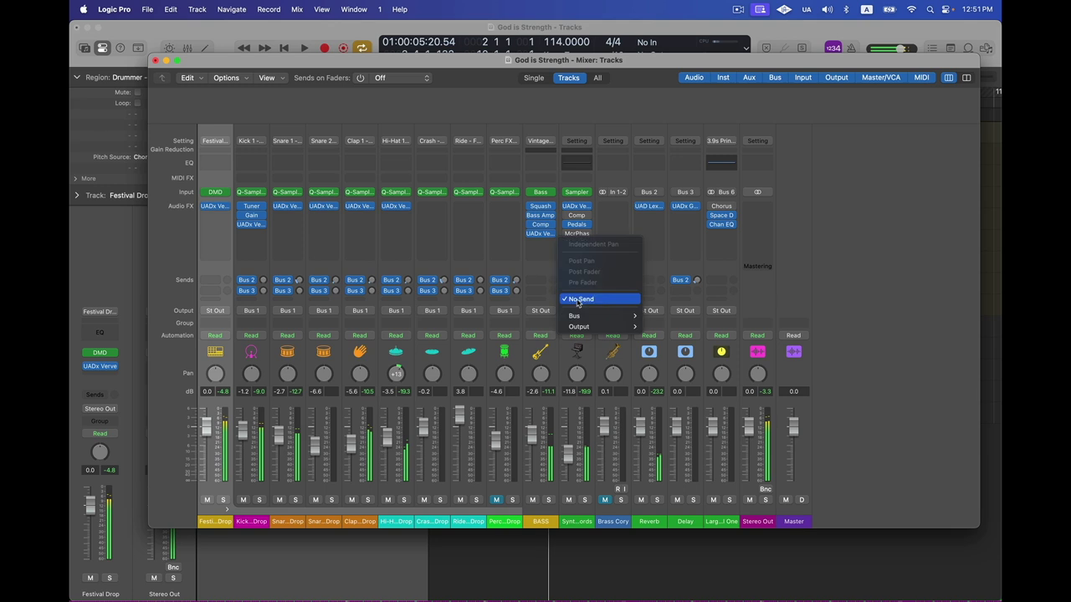
{"action": "mouse_move", "coordinate": [598, 312]}
{"action": "left_click", "coordinate": [705, 201]}
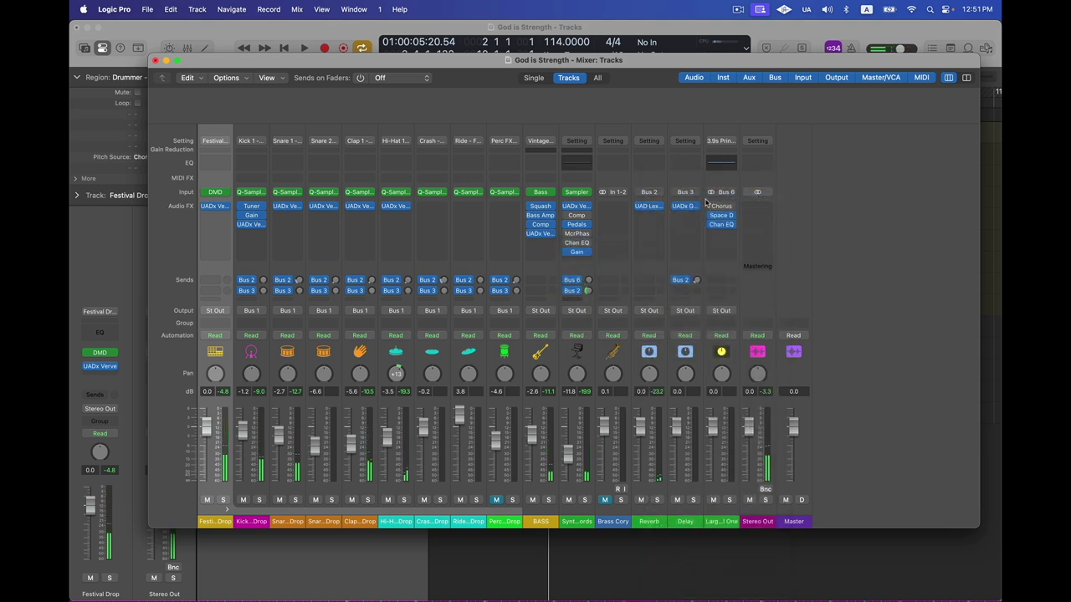
Open the Delay channel's Galaxy Tape Echo, turn on tempo sync, and audition the mix
{"action": "left_click", "coordinate": [685, 205]}
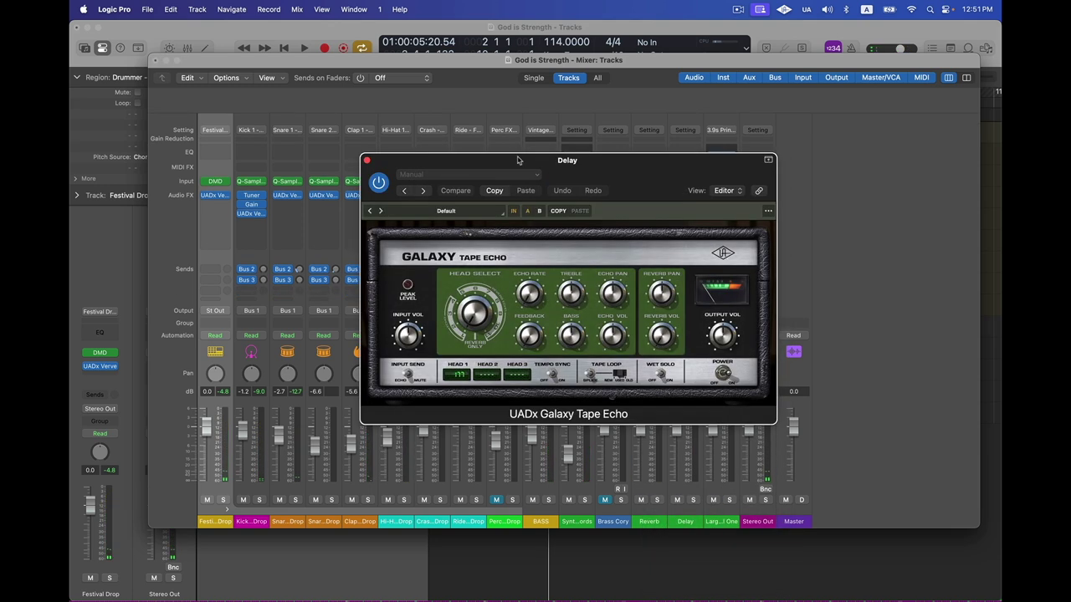
{"action": "left_click", "coordinate": [501, 213]}
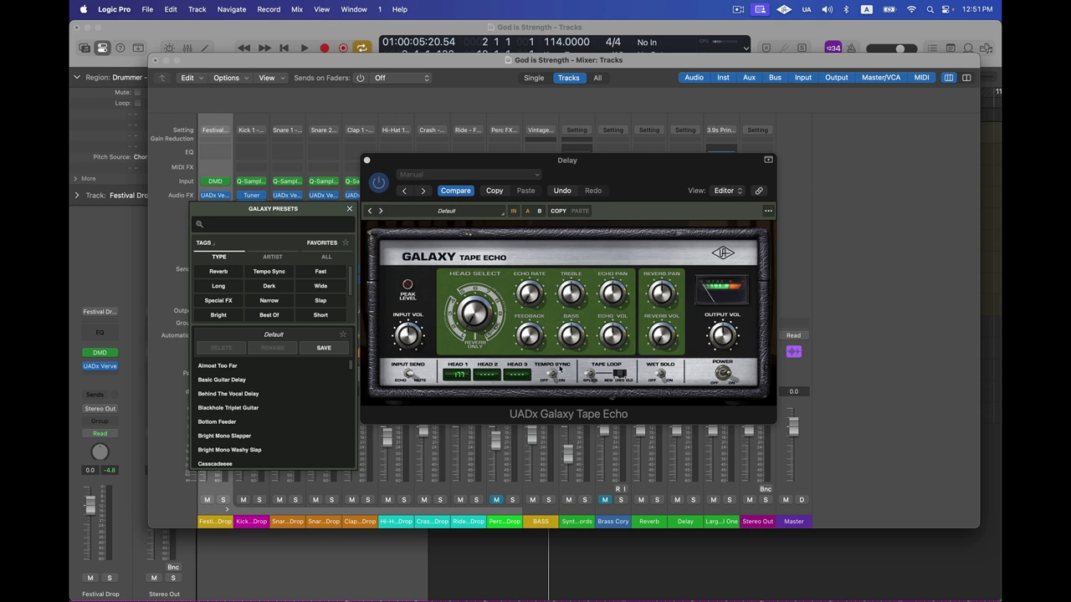
{"action": "left_click", "coordinate": [561, 376]}
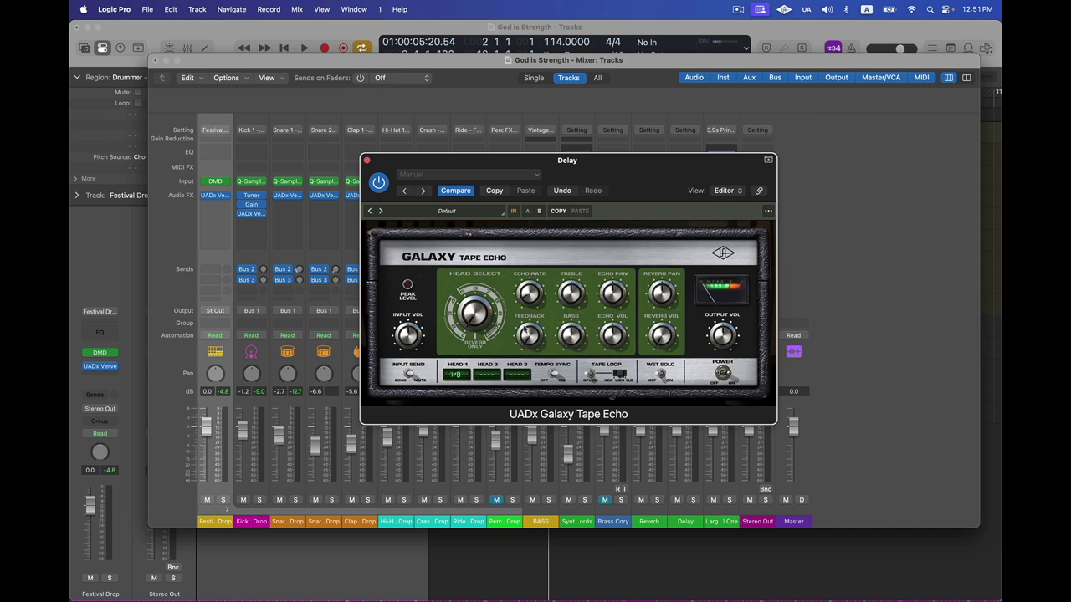
{"action": "key", "text": "space"}
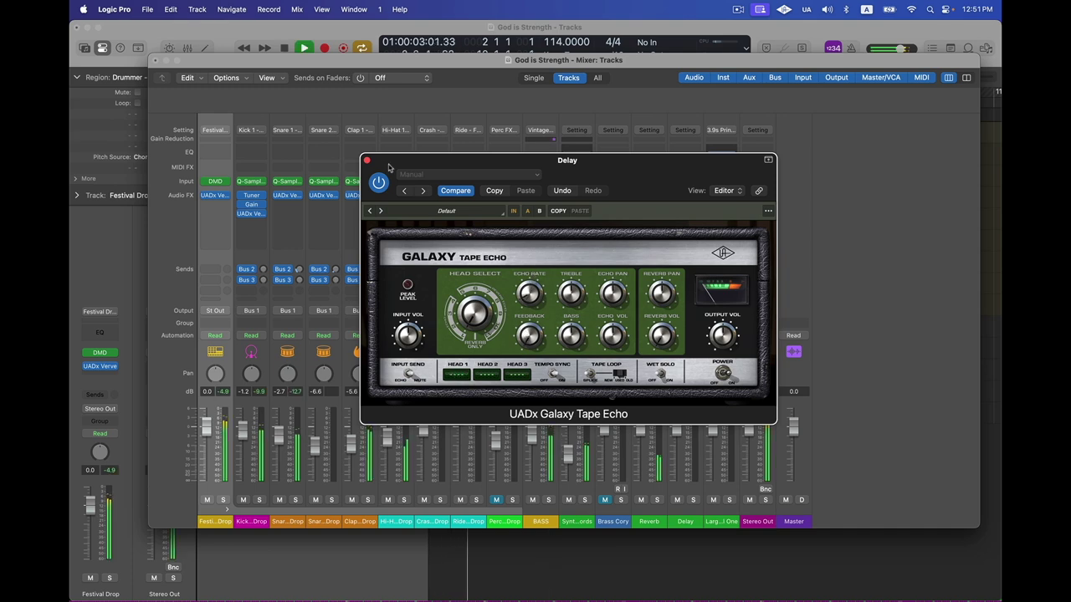
{"action": "key", "text": "v"}
{"action": "key", "text": "space"}
Set the Synth Chords' Bus 3 send level with the channel soloed, and return to the full mix
{"action": "left_click", "coordinate": [584, 499]}
{"action": "key", "text": "space"}
{"action": "left_click_drag", "start_coordinate": [590, 291], "coordinate": [589, 314]}
{"action": "key", "text": "space"}
{"action": "key", "text": "space"}
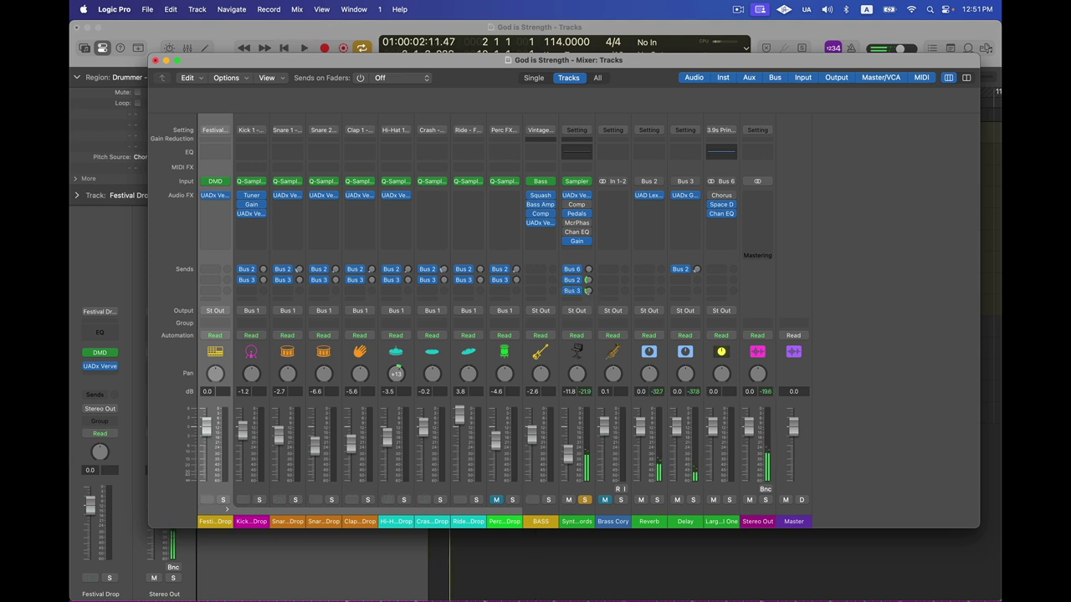
{"action": "left_click", "coordinate": [588, 500]}
{"action": "key", "text": "space"}
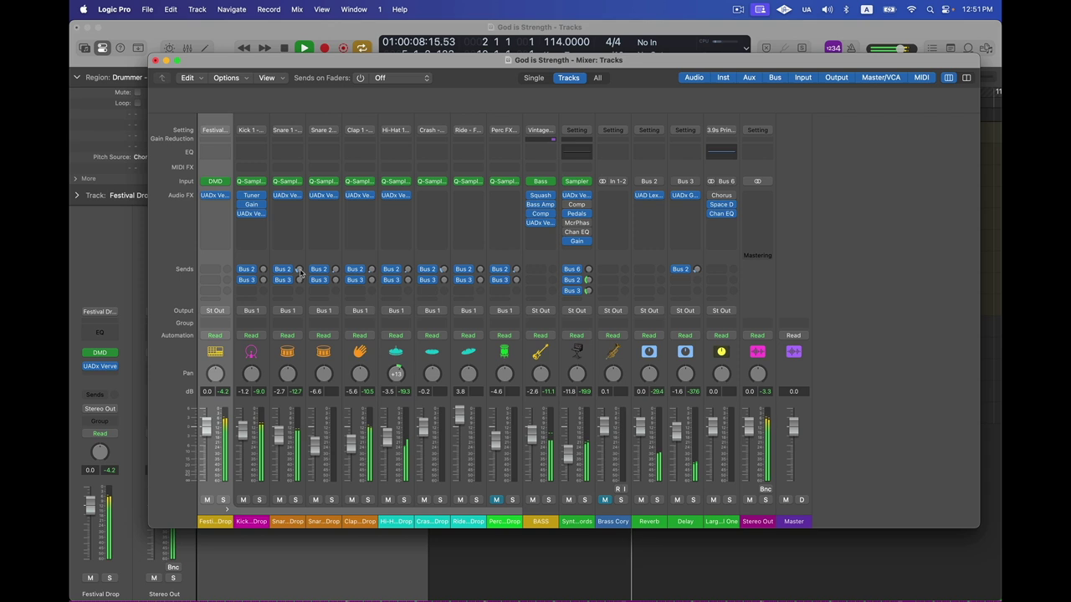
Unmute the Brass Cory channel and insert a stereo UADx Verve Analog Machines on it
{"action": "mouse_move", "coordinate": [370, 268]}
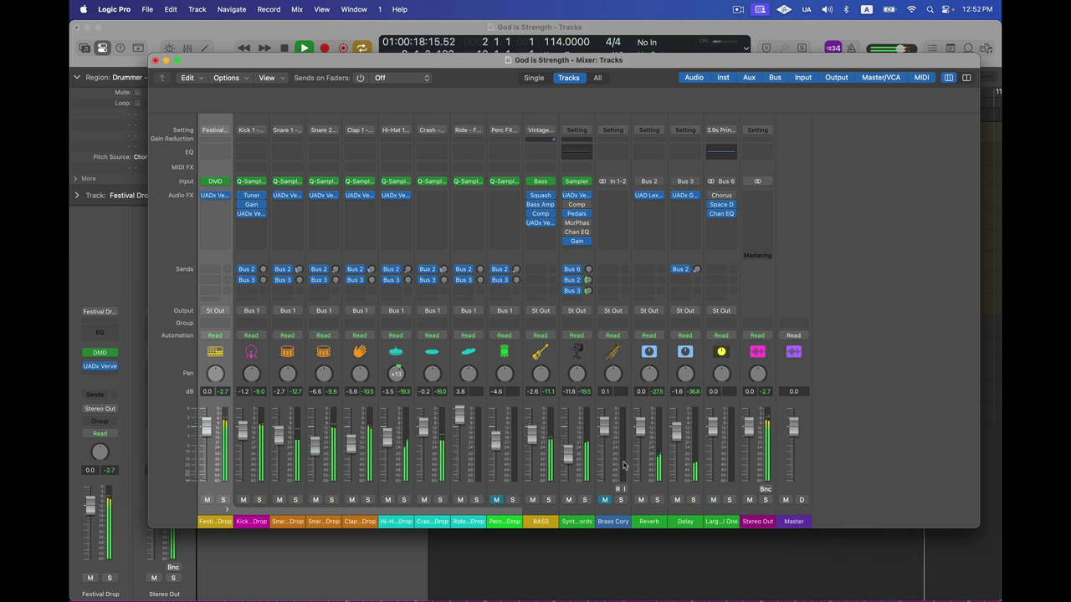
{"action": "key", "text": "space"}
{"action": "key", "text": "space"}
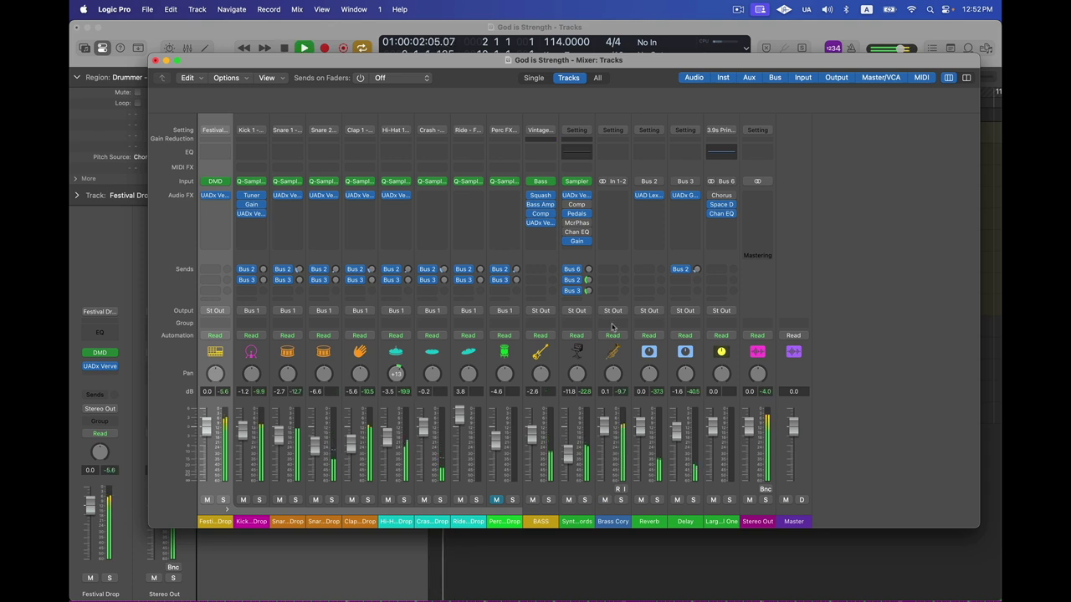
{"action": "left_click", "coordinate": [617, 196]}
{"action": "mouse_move", "coordinate": [652, 228]}
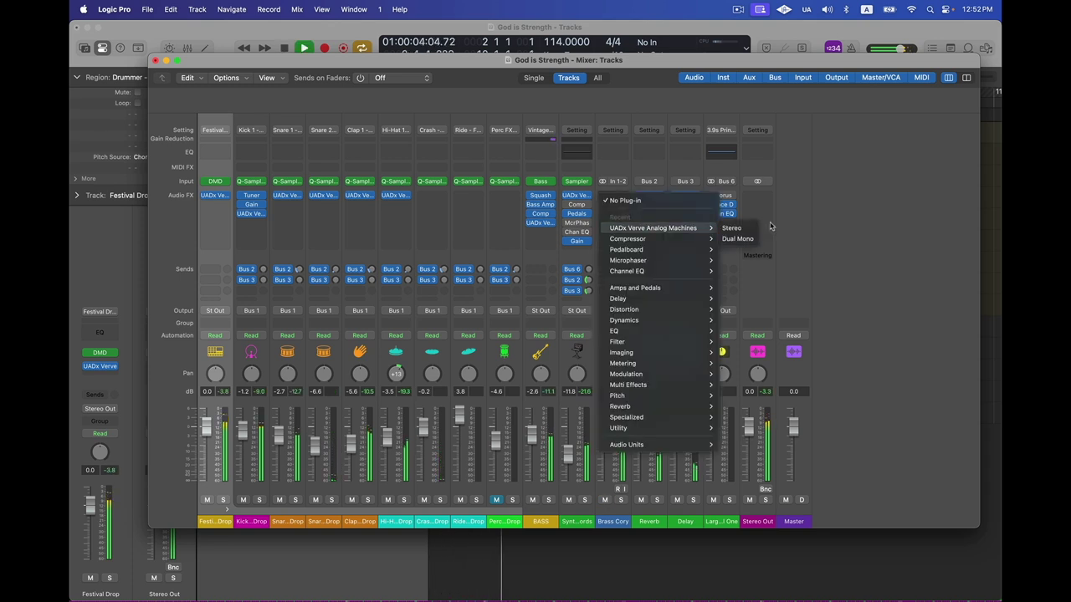
{"action": "left_click", "coordinate": [737, 229]}
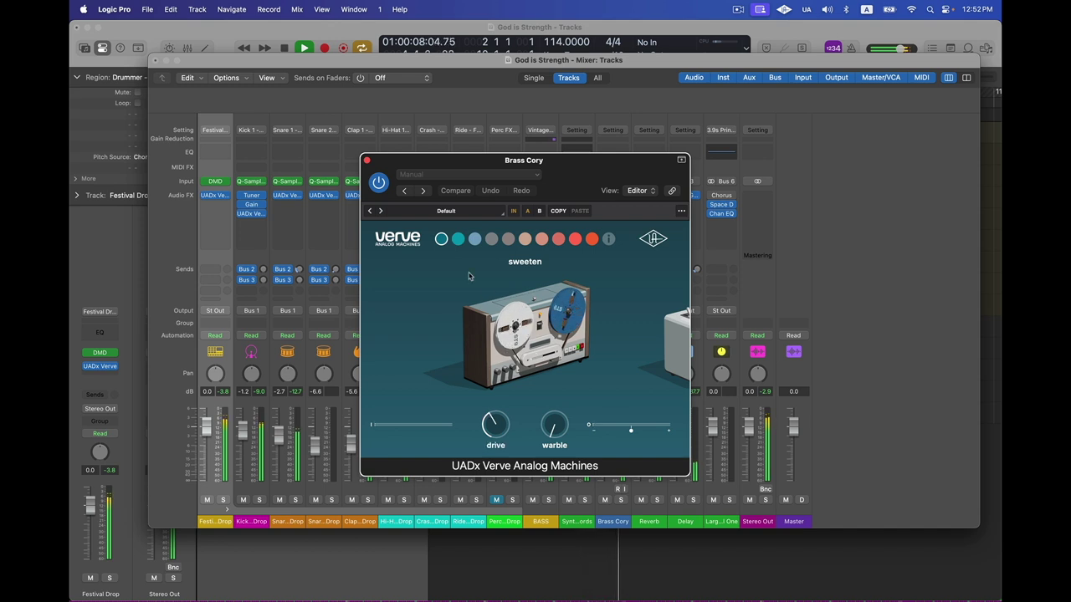
Try the edge machine on Brass Cory, switch it to glow, and adjust its drive and tone
{"action": "left_click", "coordinate": [457, 239]}
{"action": "left_click", "coordinate": [474, 240]}
{"action": "mouse_move", "coordinate": [499, 427]}
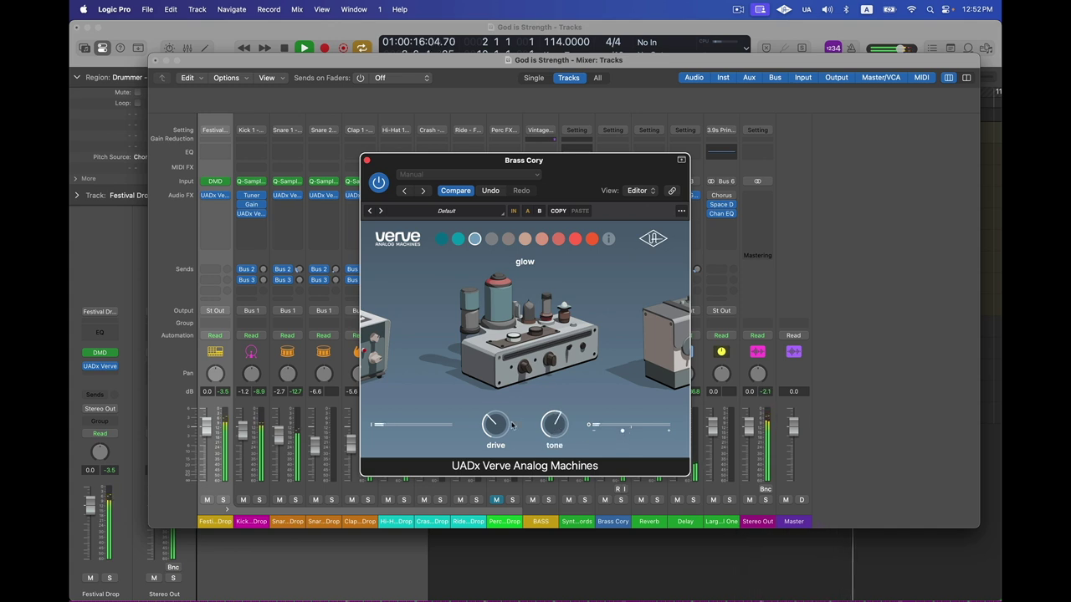
{"action": "left_click", "coordinate": [366, 160]}
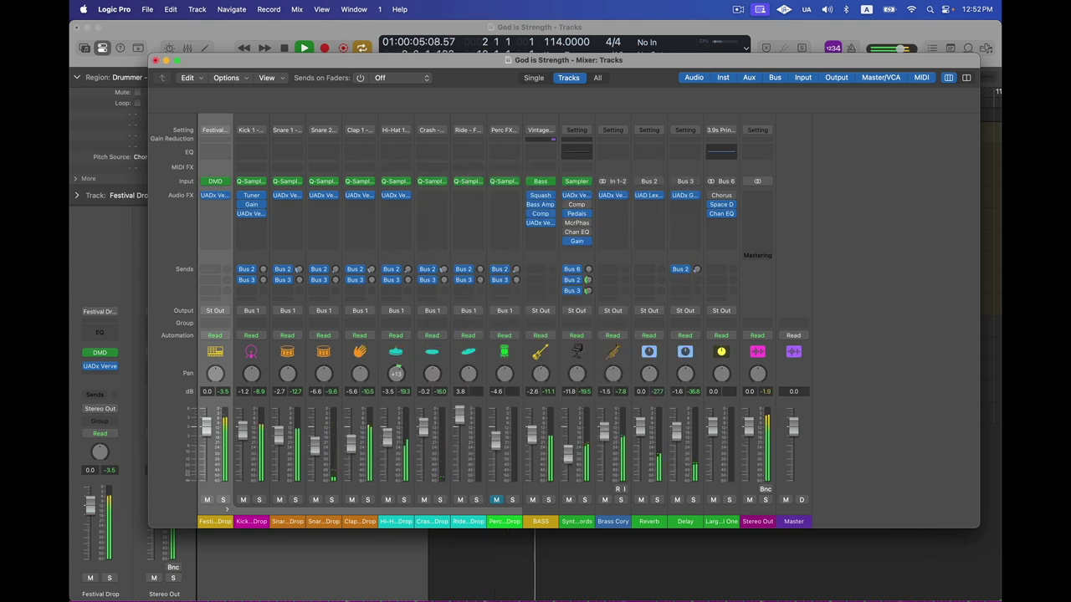
Add a Brass Cory send to Bus 2 (Drum Machine Designer-Reverb) with its level at -12.5 dB
{"action": "left_click", "coordinate": [612, 269]}
{"action": "mouse_move", "coordinate": [636, 286]}
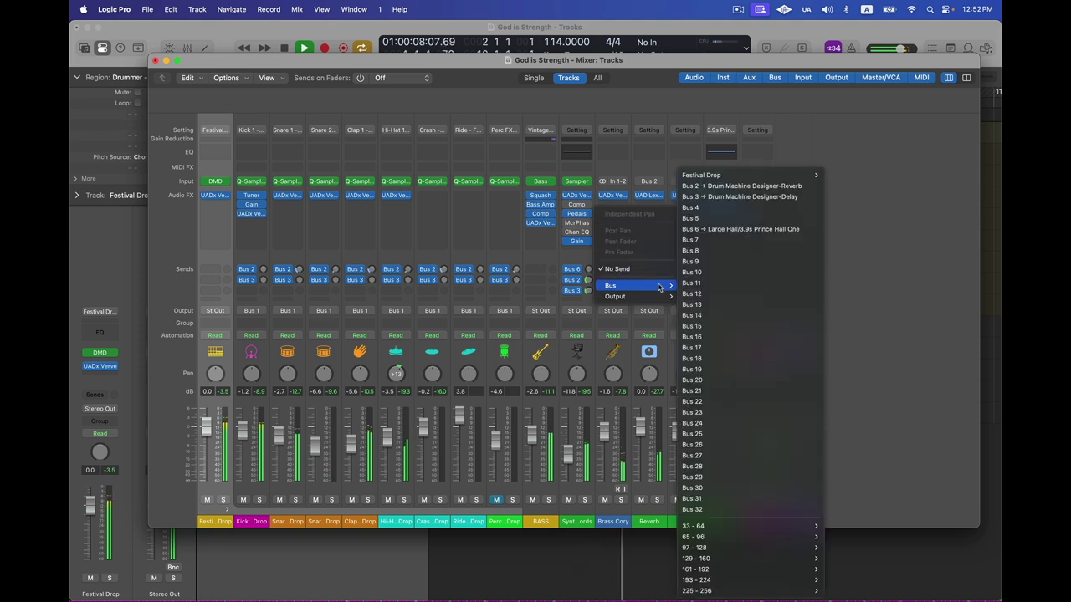
{"action": "left_click", "coordinate": [728, 186]}
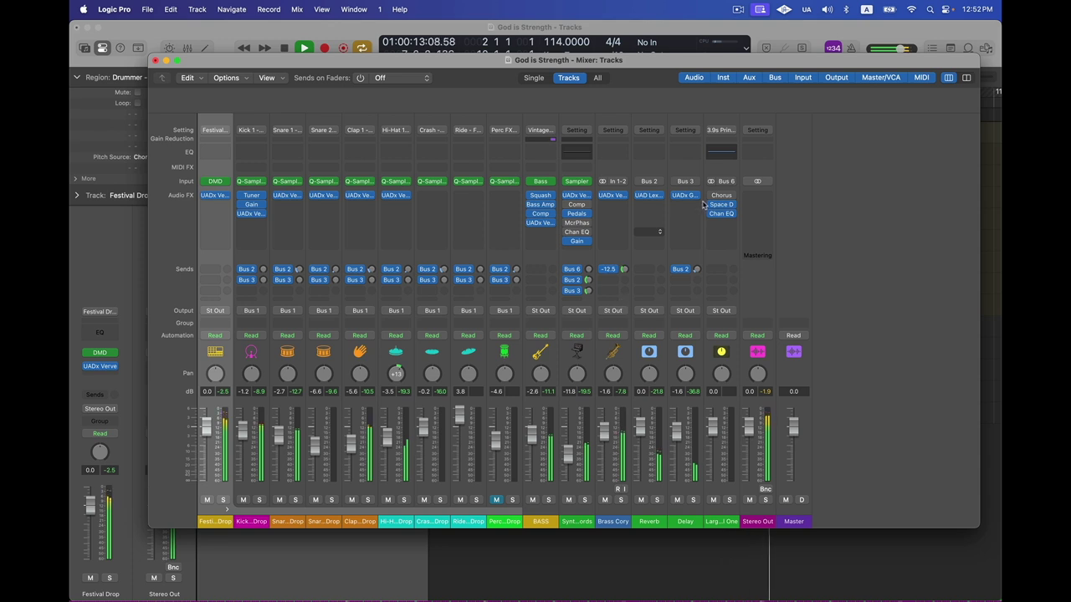
Shorten the reverb time to about 1.31 s in the Reverb channel's Lexicon 480L and set its diffusion to 55
{"action": "left_click", "coordinate": [652, 196]}
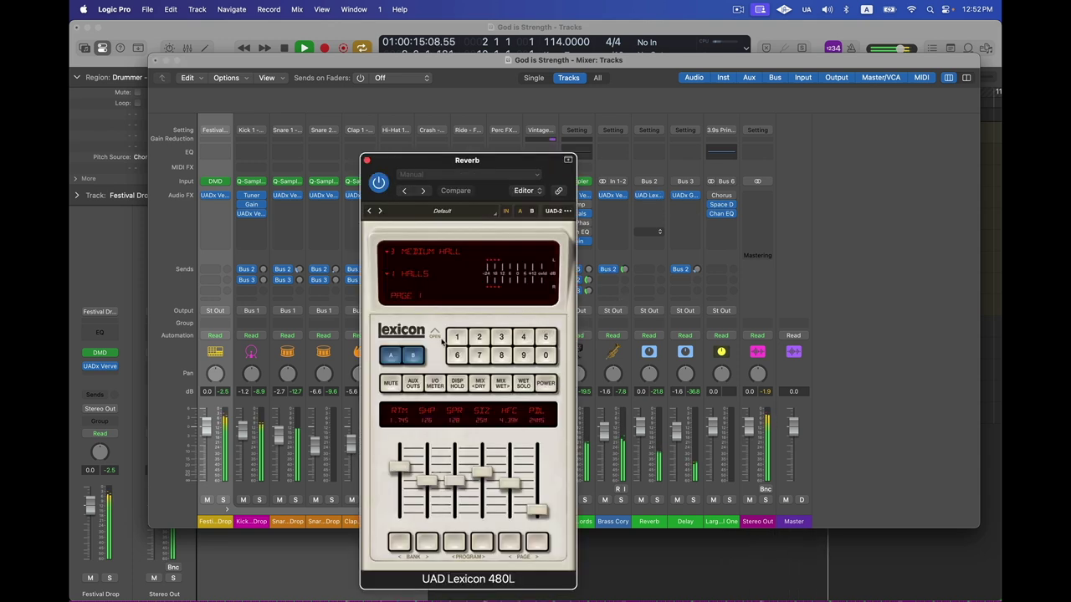
{"action": "left_click_drag", "start_coordinate": [399, 466], "coordinate": [400, 475]}
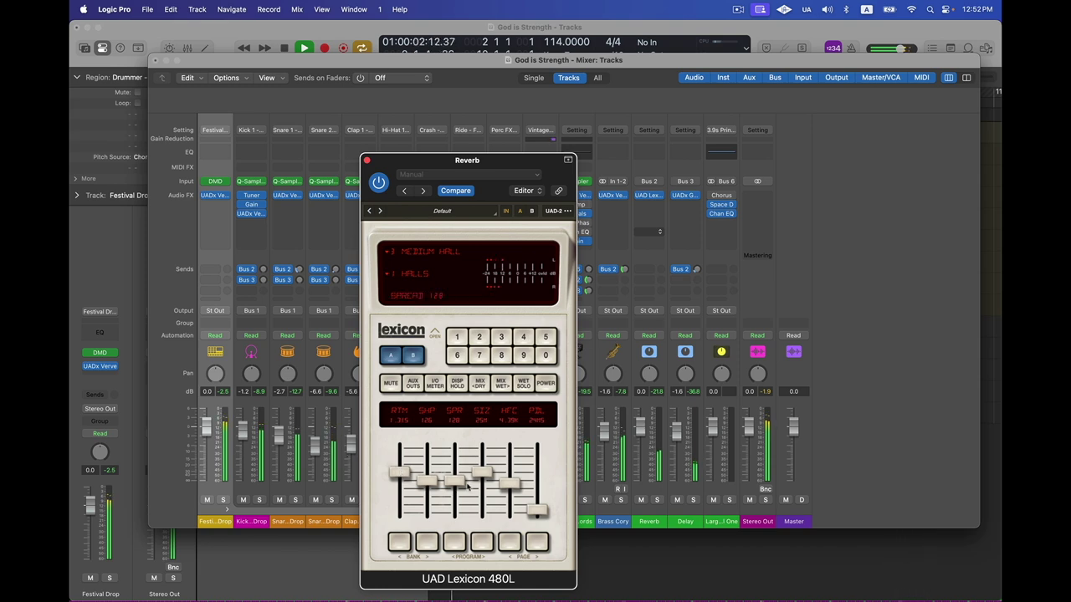
{"action": "left_click", "coordinate": [538, 544]}
{"action": "left_click_drag", "start_coordinate": [483, 448], "coordinate": [483, 473]}
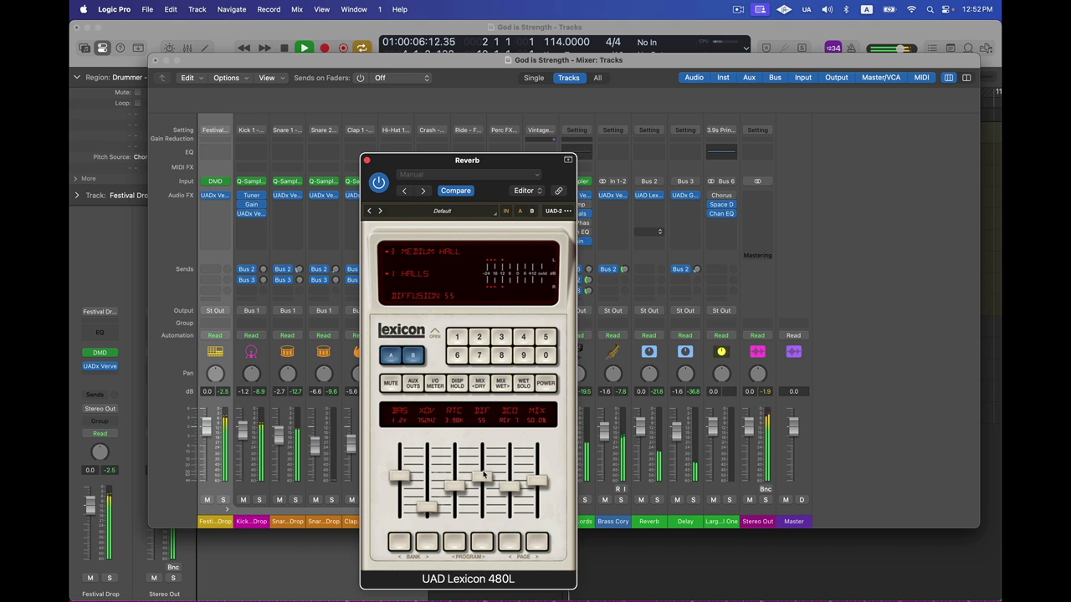
Close the Lexicon 480L, stop playback, and open the Performance Meter to check the processing load with the song playing again
{"action": "left_click", "coordinate": [367, 160]}
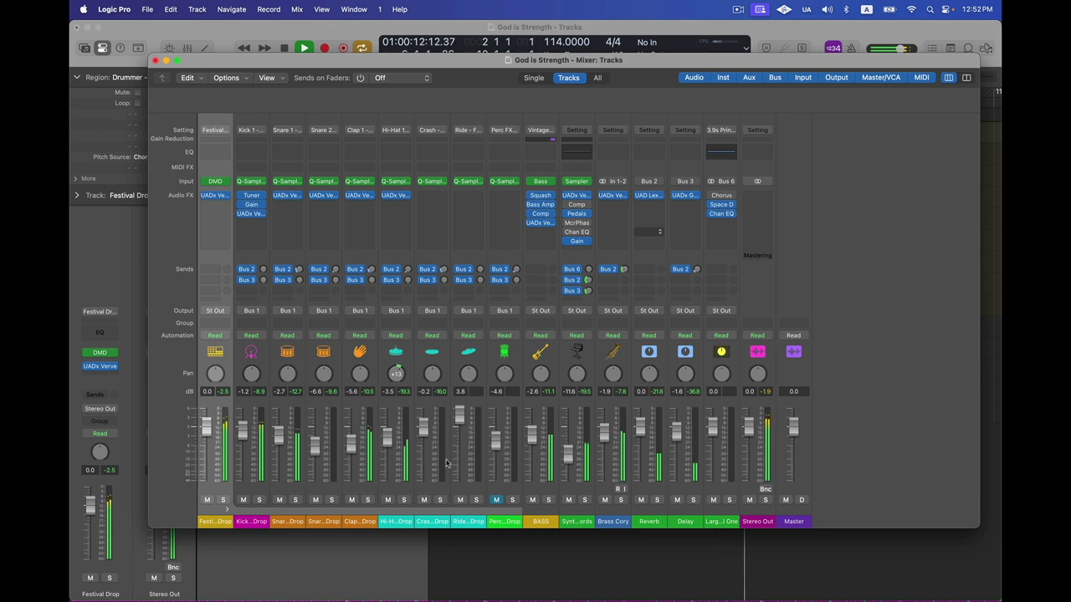
{"action": "key", "text": "space"}
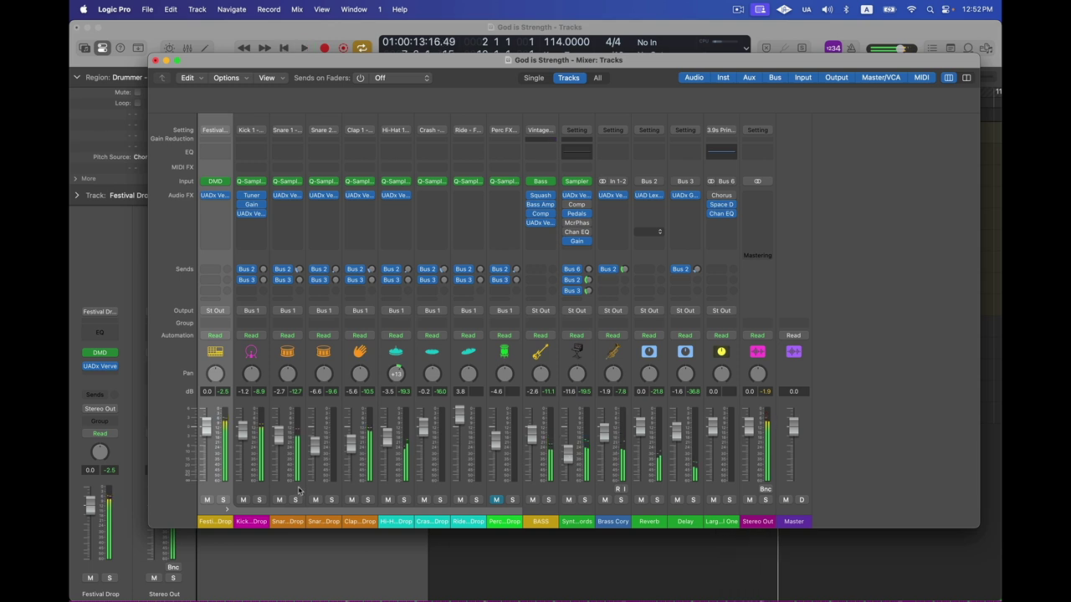
{"action": "left_click", "coordinate": [717, 46]}
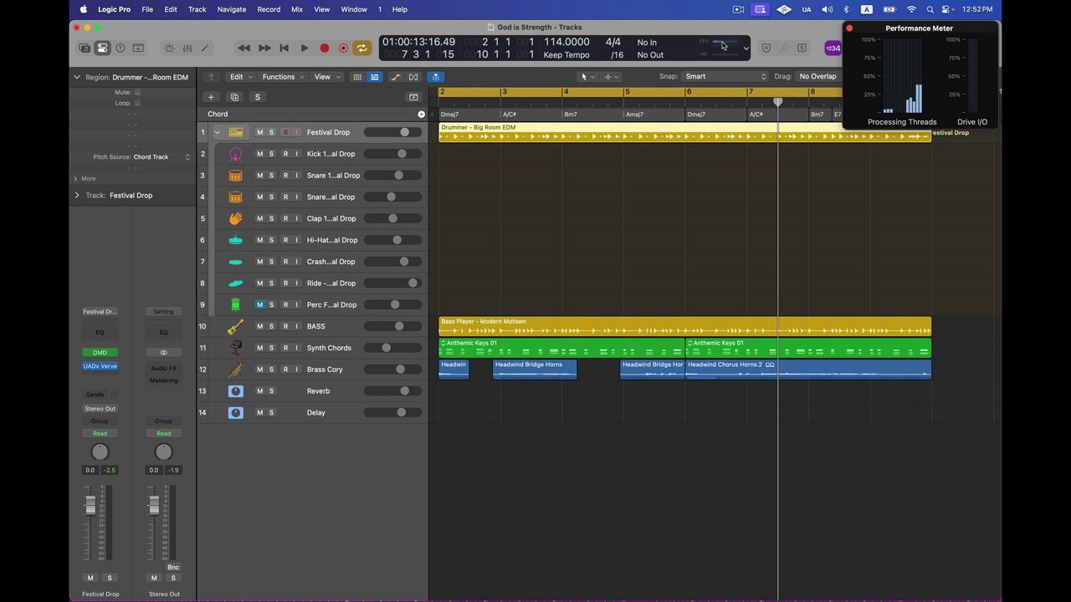
{"action": "key", "text": "space"}
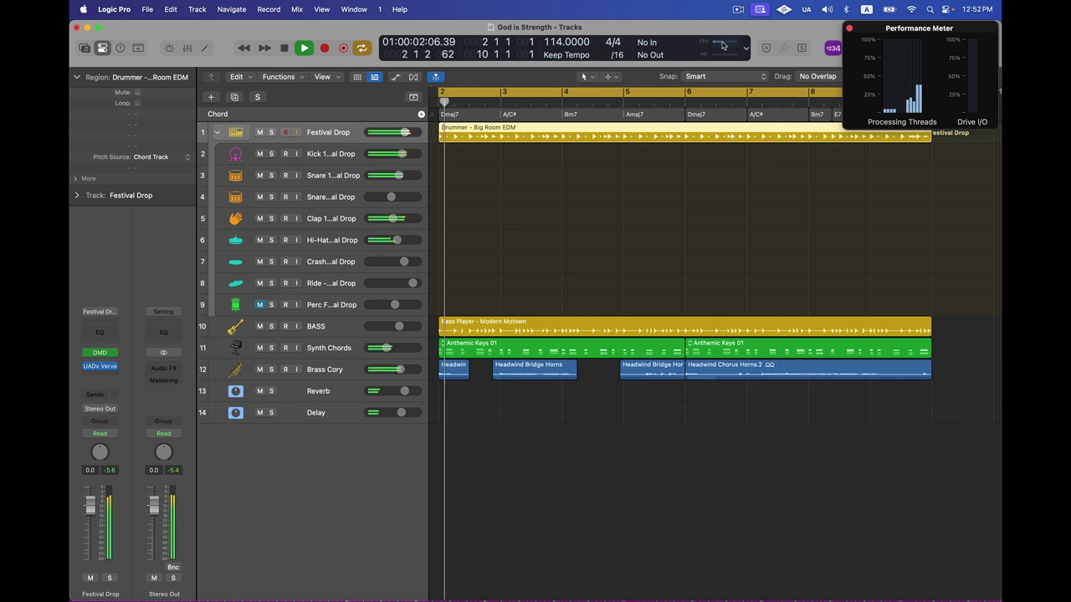
Collapse the Festival Drop track stack and bring the mixer back up with only its summary channel showing for the drums
{"action": "left_click", "coordinate": [218, 132]}
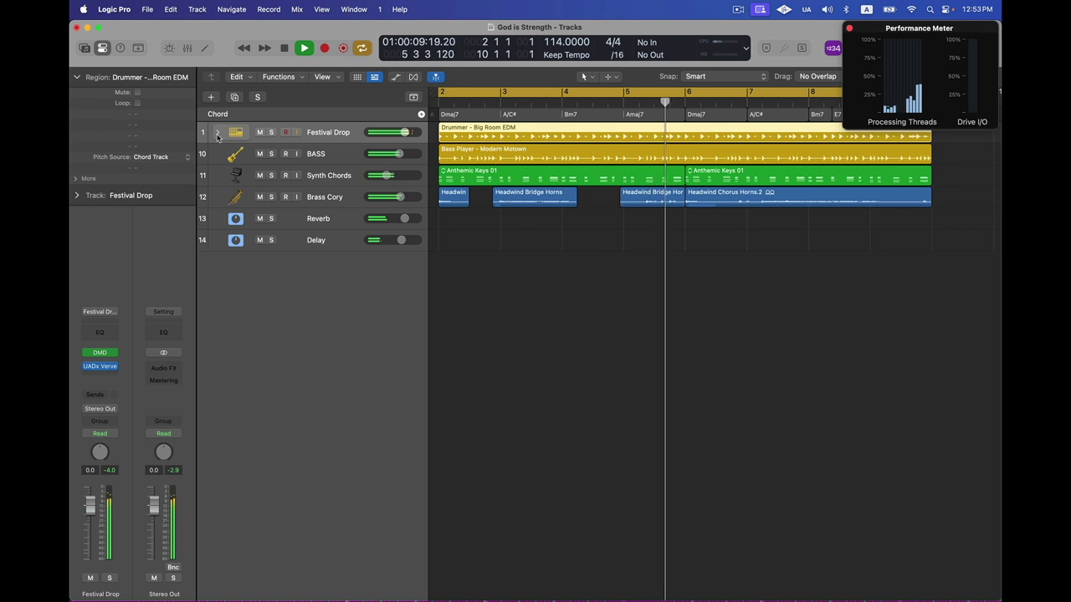
{"action": "key", "text": "x"}
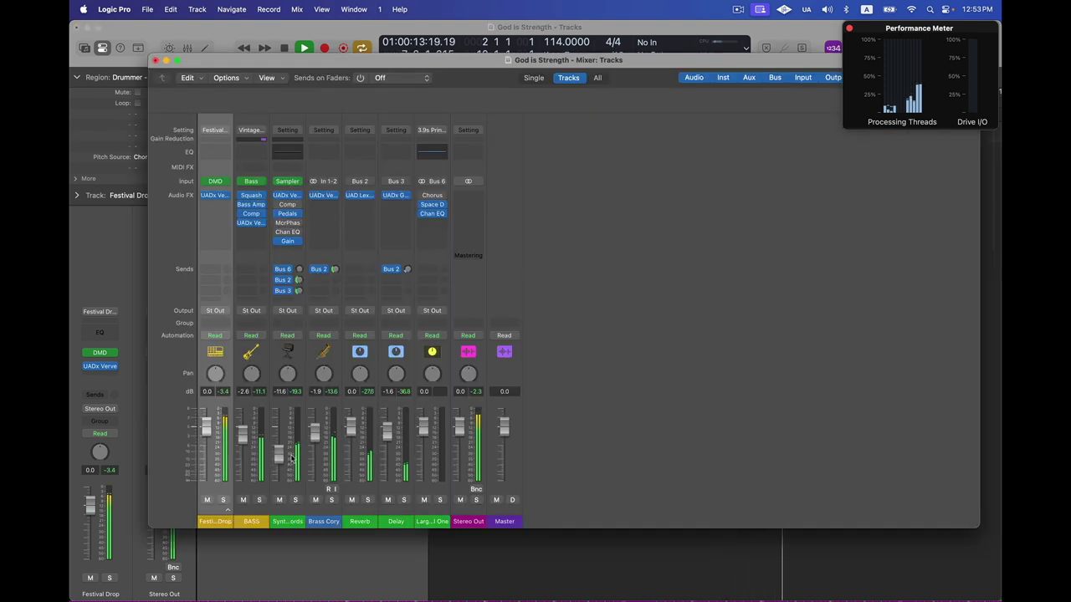
On Synth Chords, set the fader to -13.0 dB, the Verve distort machine's tone to 4.2 dB and the Bus 3 send to -17.8 dB
{"action": "left_click", "coordinate": [287, 195]}
{"action": "left_click_drag", "start_coordinate": [827, 367], "coordinate": [828, 371]}
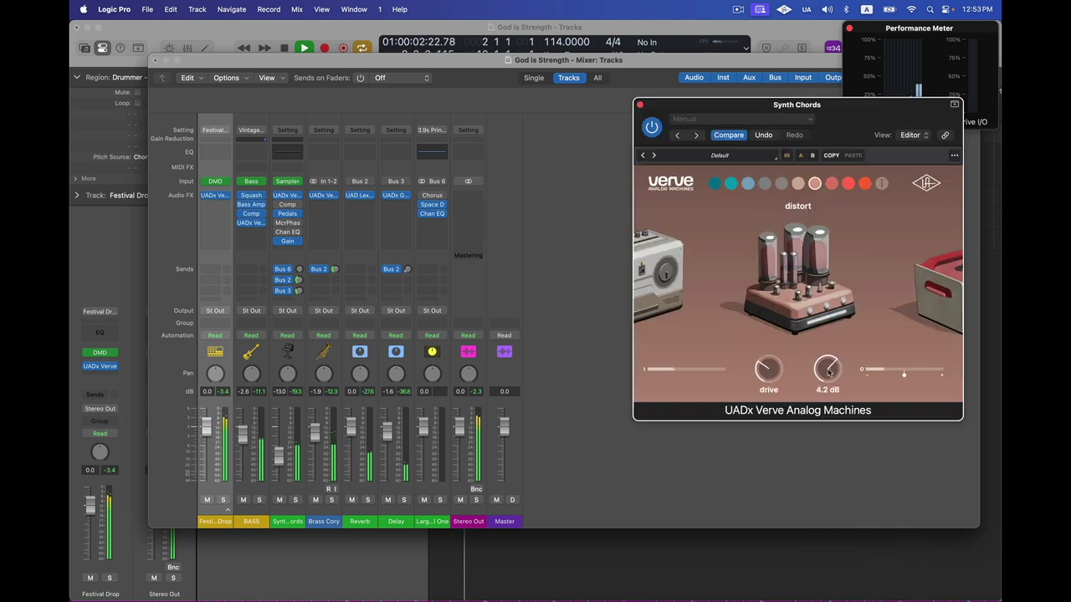
{"action": "left_click_drag", "start_coordinate": [299, 286], "coordinate": [299, 287]}
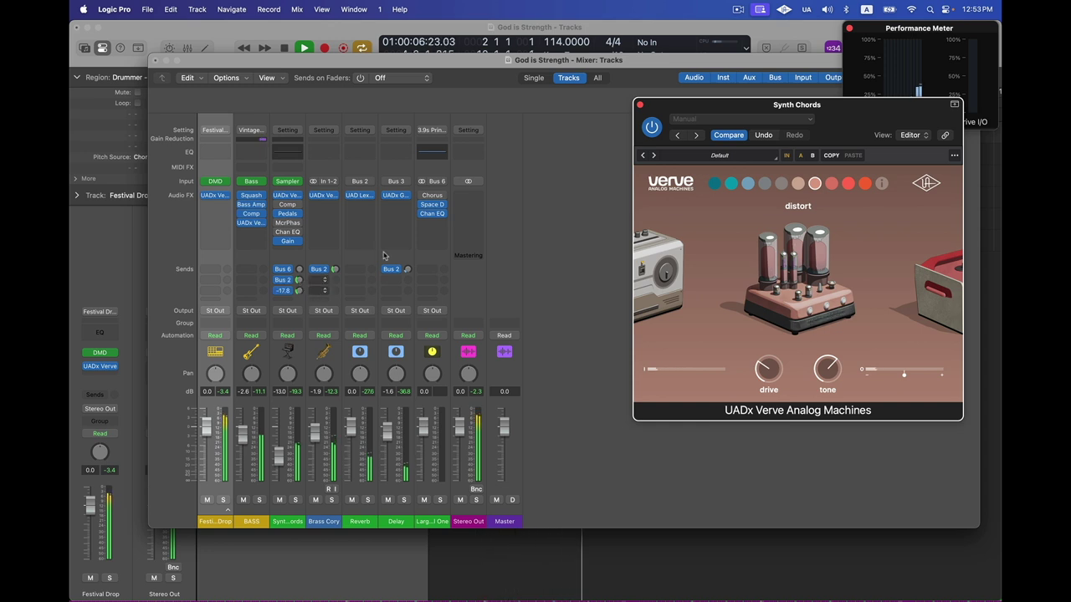
{"action": "left_click", "coordinate": [640, 104]}
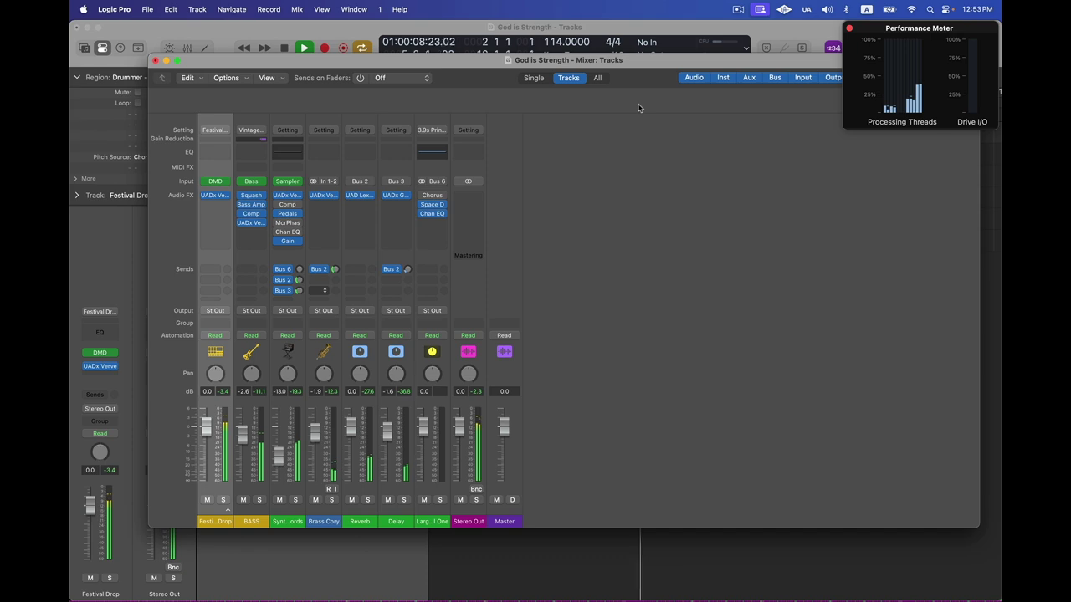